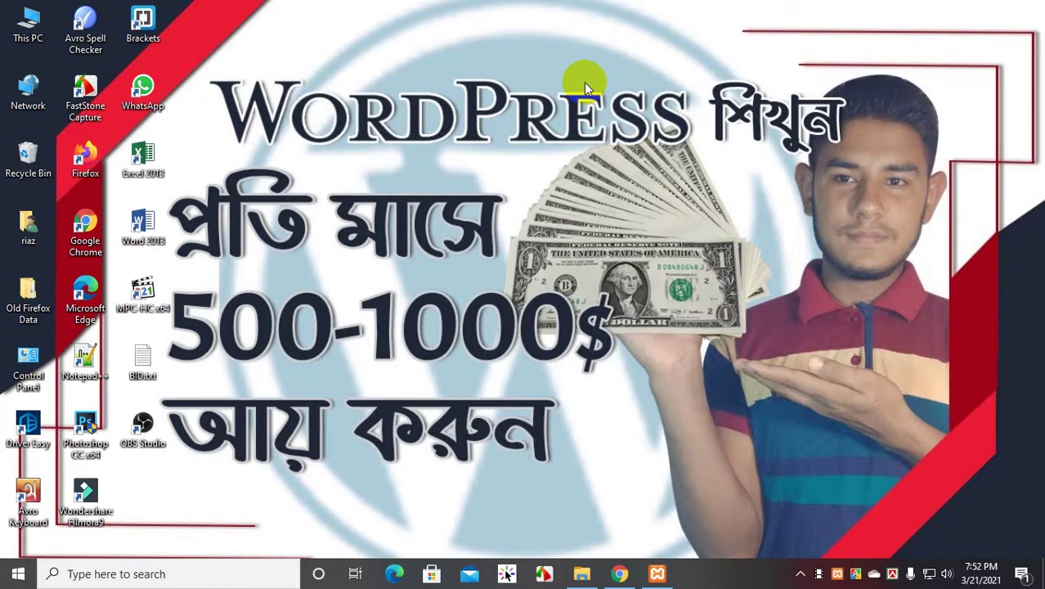
{"action": "right_click", "coordinate": [549, 10]}
{"action": "left_click", "coordinate": [592, 53]}
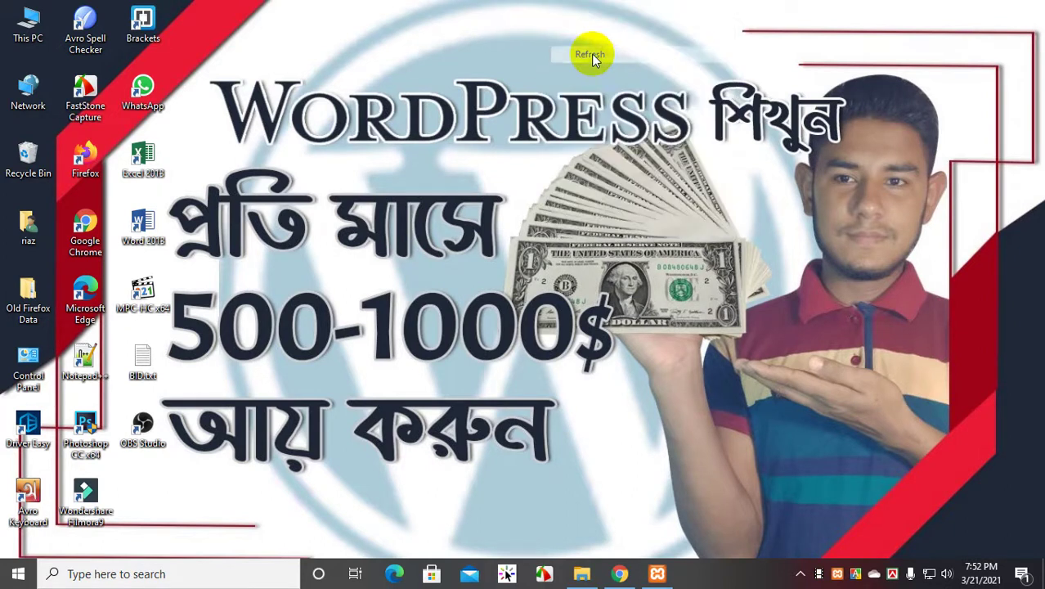
Step: Switch to Chrome and open the channel's uploaded video list in YouTube Studio
{"action": "left_click", "coordinate": [617, 571]}
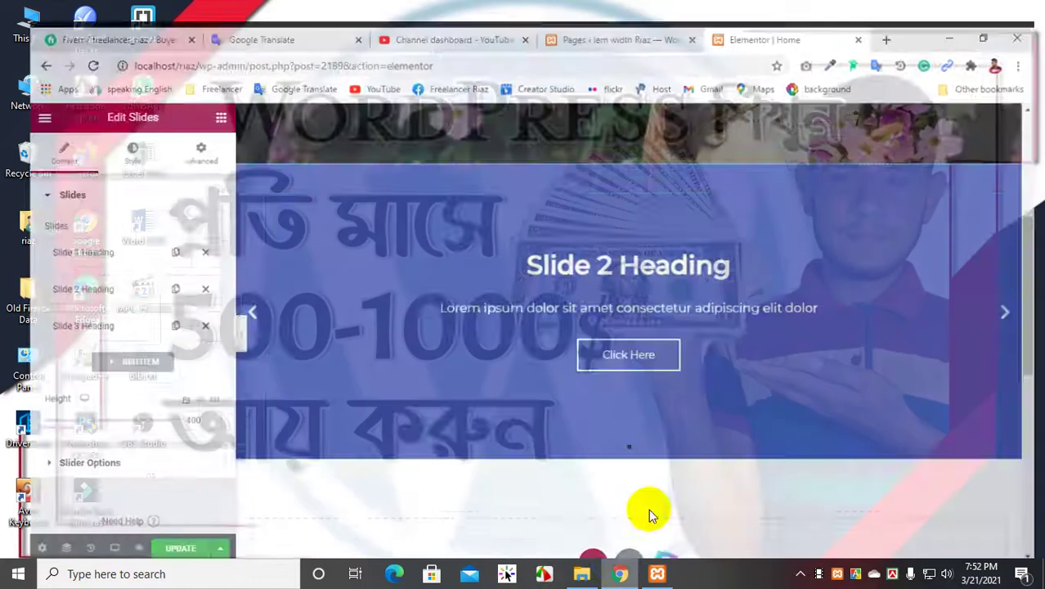
{"action": "left_click", "coordinate": [481, 12]}
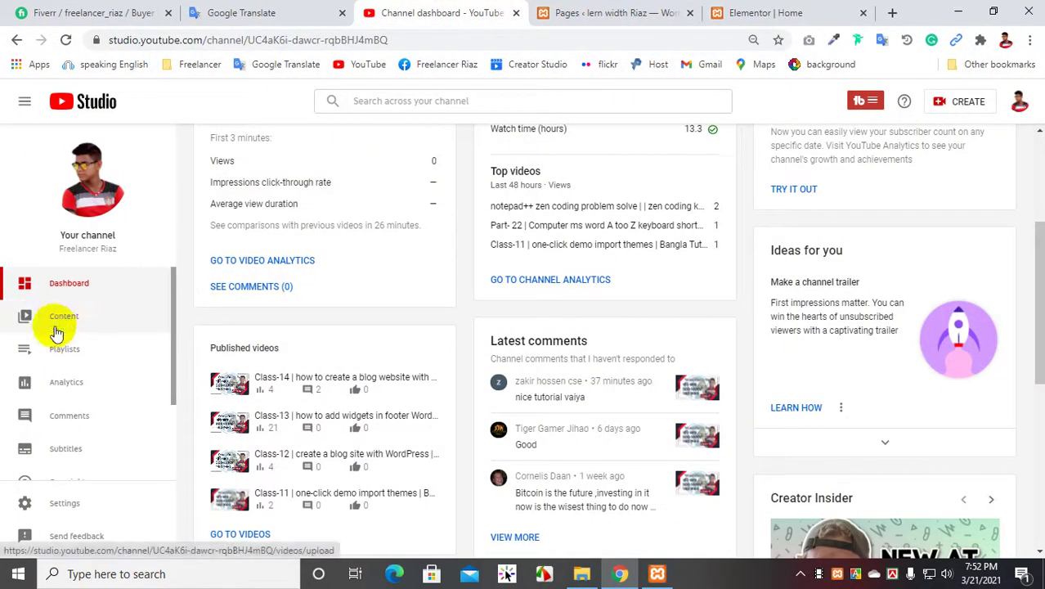
{"action": "scroll", "coordinate": [65, 344], "scroll_direction": "down", "scroll_amount": 2}
{"action": "scroll", "coordinate": [72, 337], "scroll_direction": "up", "scroll_amount": 2}
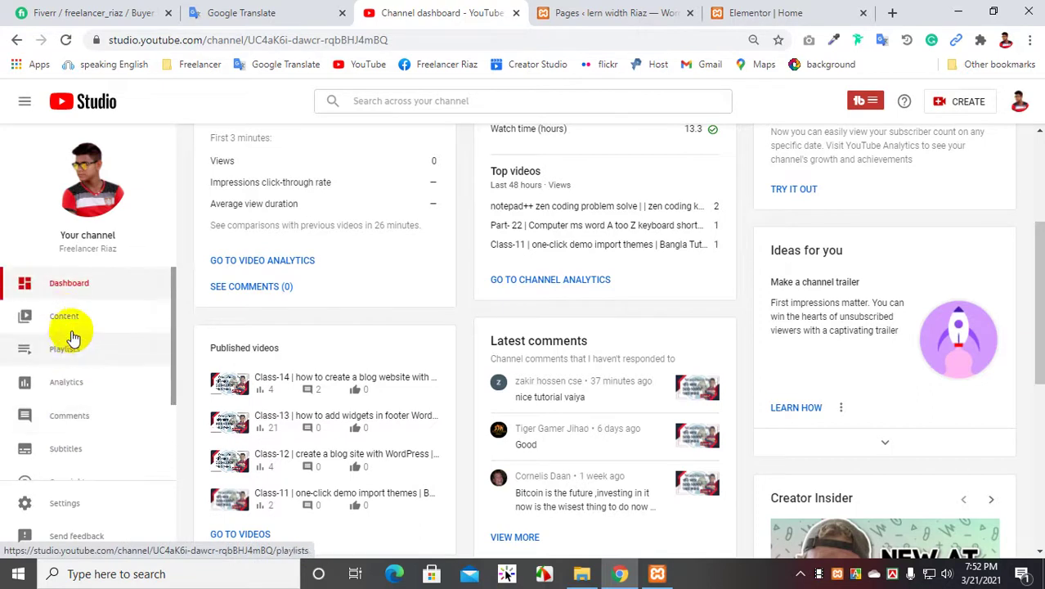
{"action": "left_click", "coordinate": [64, 316]}
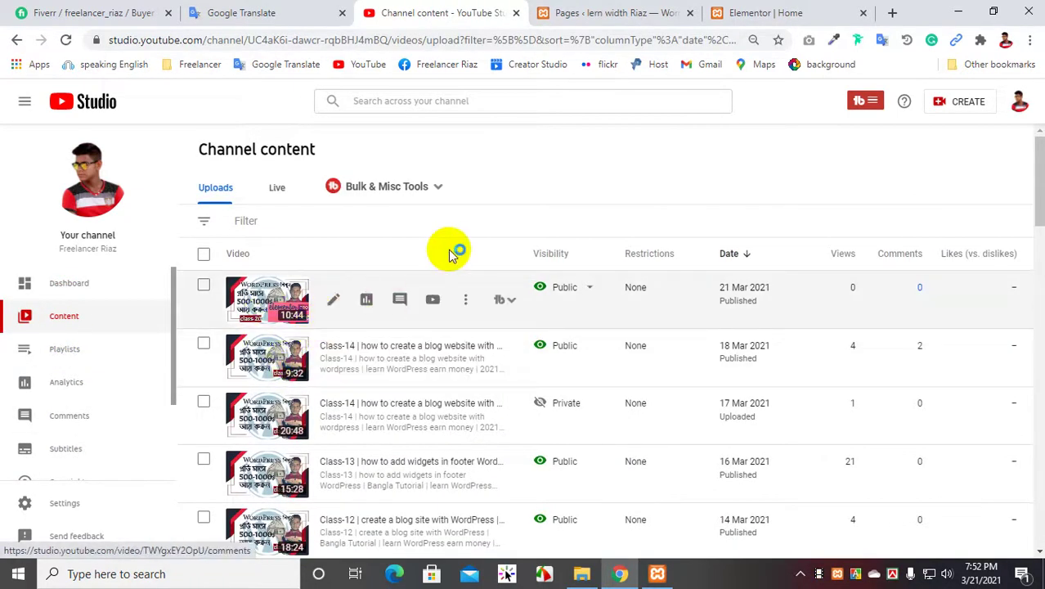
Step: Return to the Elementor editor of the Home page and open the Slides widget's content settings
{"action": "left_click", "coordinate": [617, 12]}
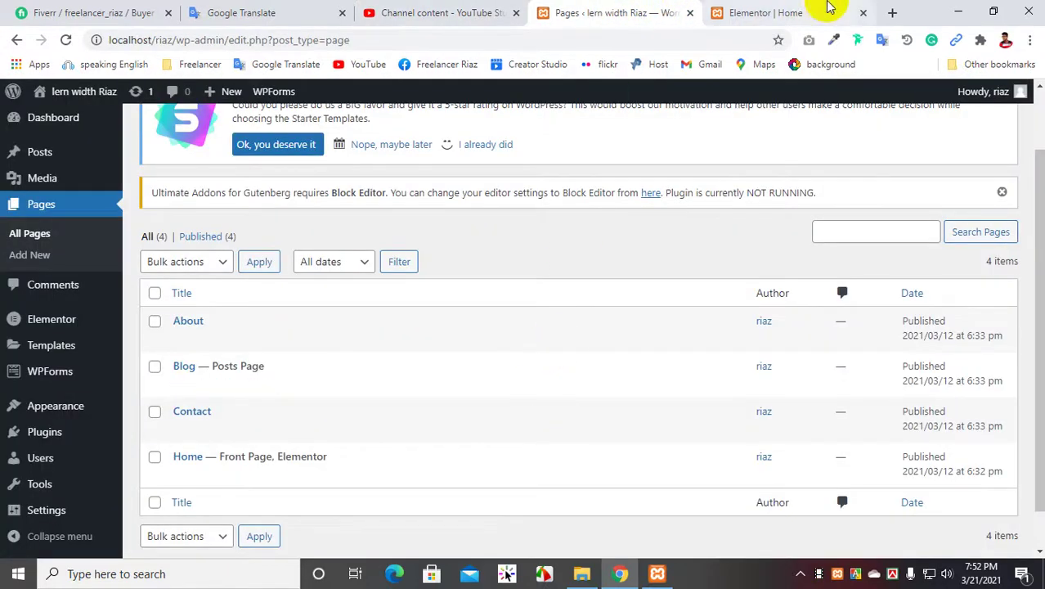
{"action": "left_click", "coordinate": [806, 10]}
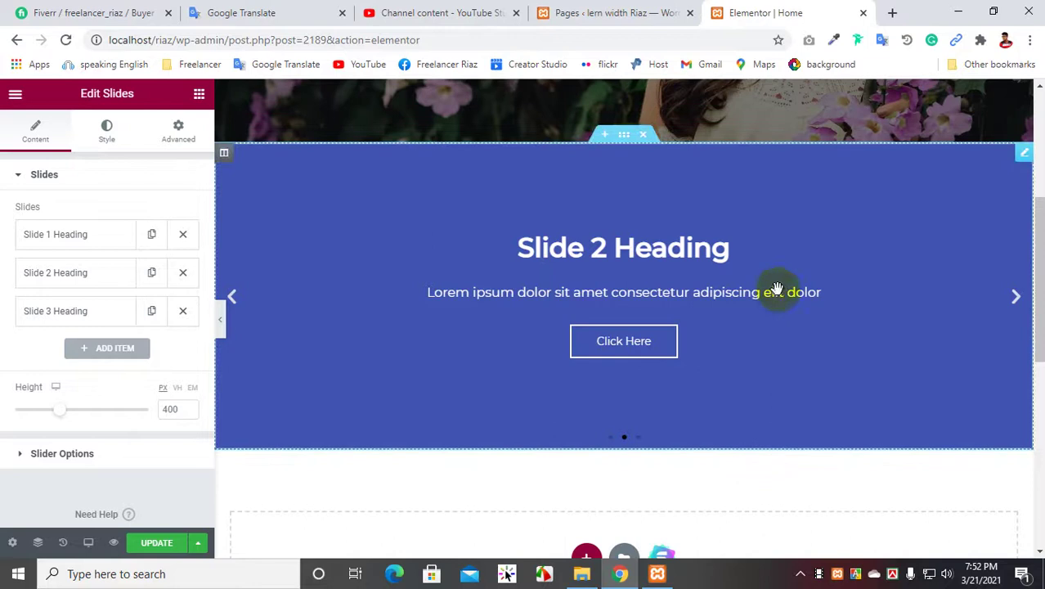
{"action": "left_click", "coordinate": [232, 297]}
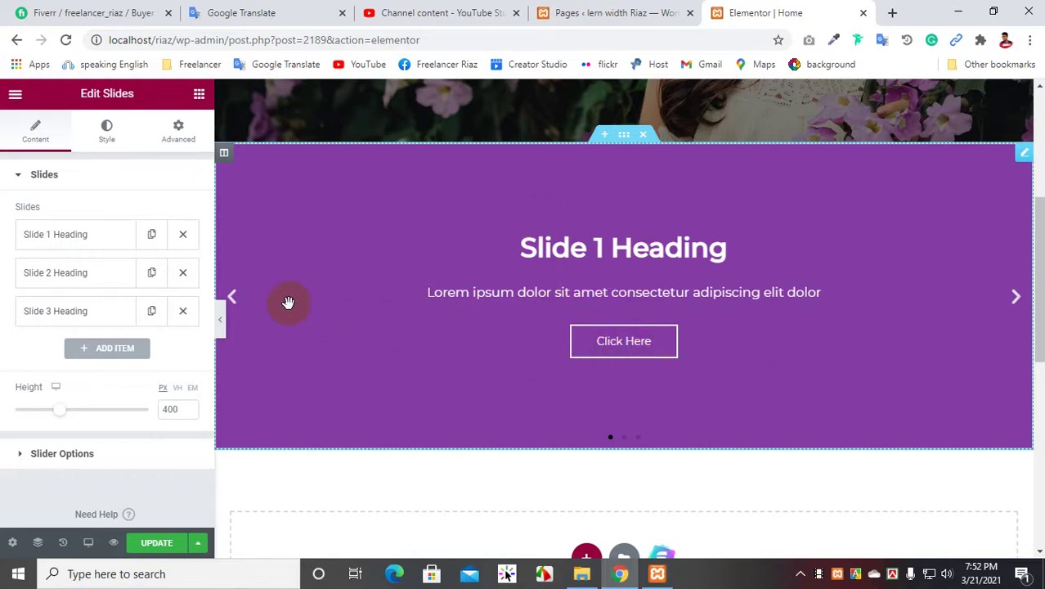
{"action": "left_click", "coordinate": [625, 139]}
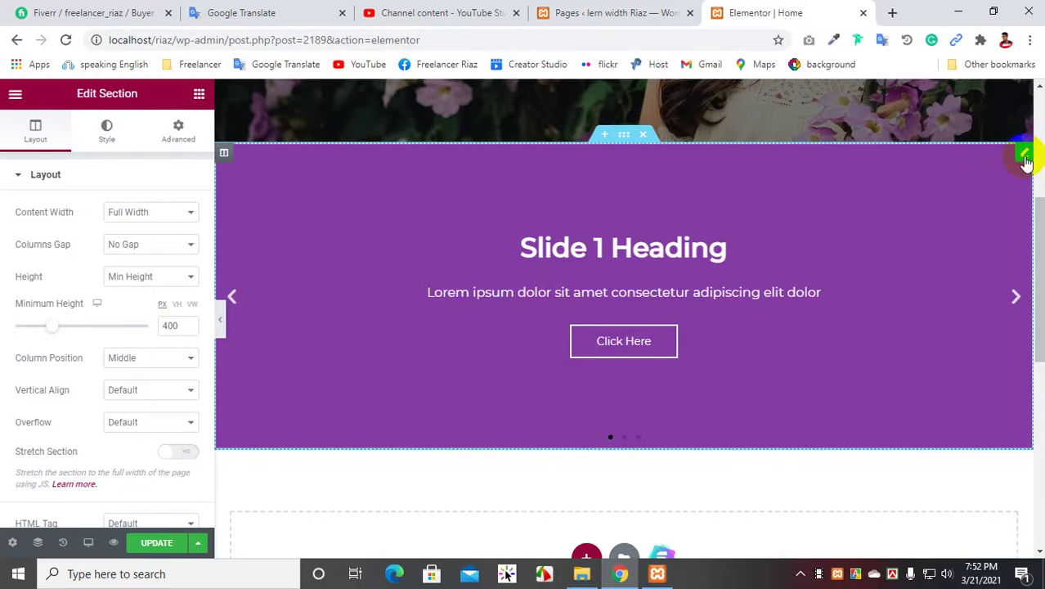
{"action": "left_click", "coordinate": [1025, 157]}
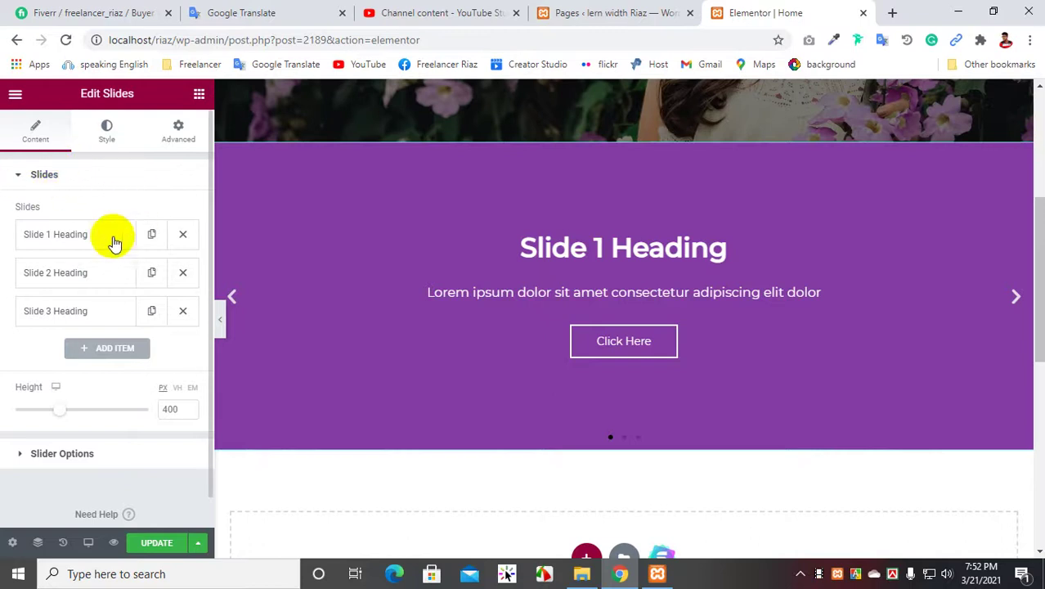
Step: Set the first slide's background image to makeup-banner-kit.jpg from the media library
{"action": "left_click", "coordinate": [82, 234]}
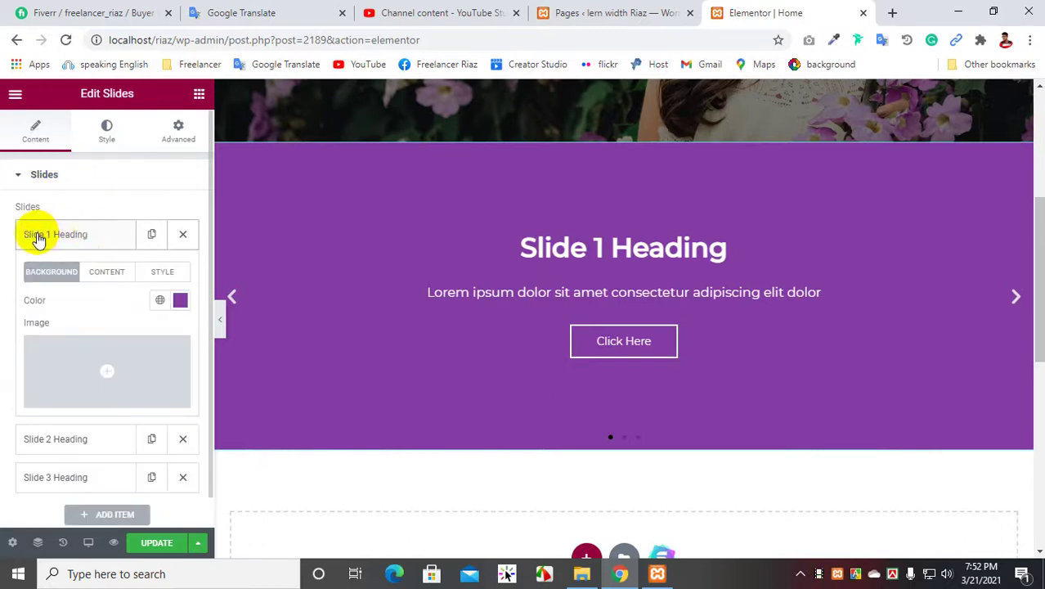
{"action": "left_click", "coordinate": [107, 237]}
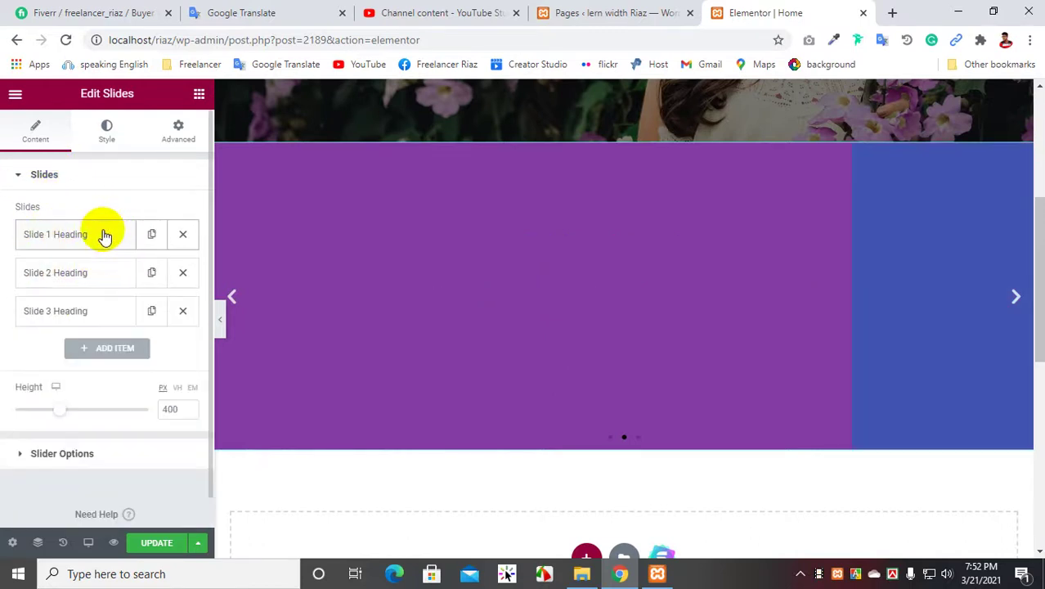
{"action": "left_click", "coordinate": [105, 237]}
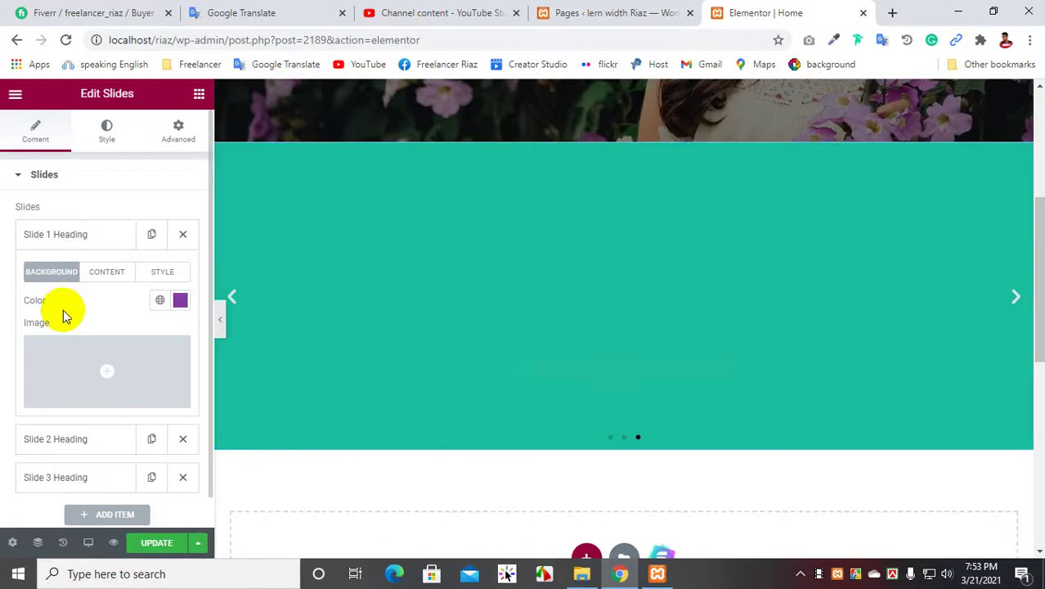
{"action": "left_click", "coordinate": [95, 364]}
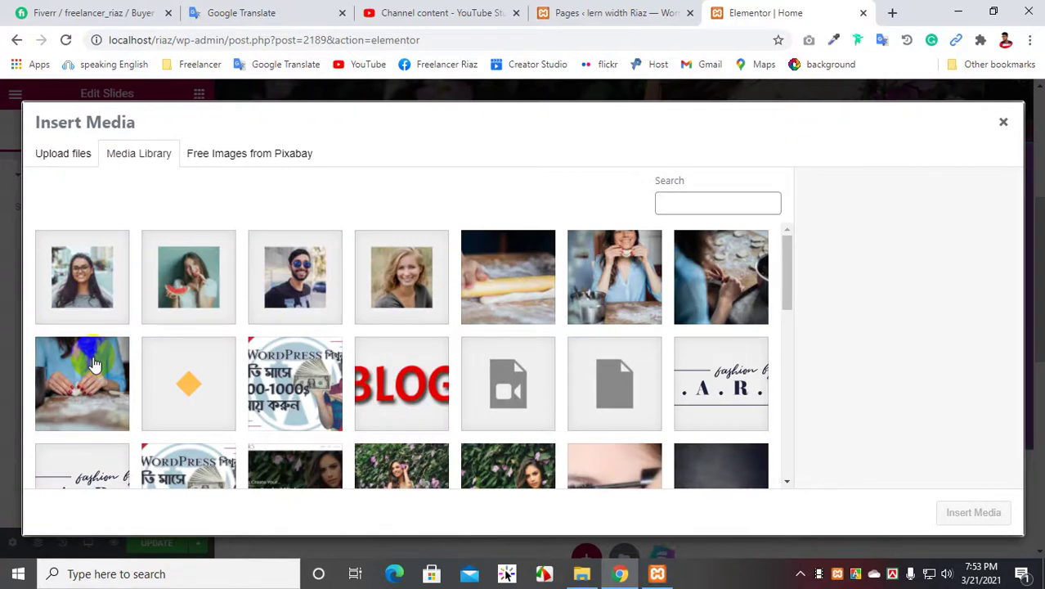
{"action": "scroll", "coordinate": [327, 343], "scroll_direction": "down", "scroll_amount": 10}
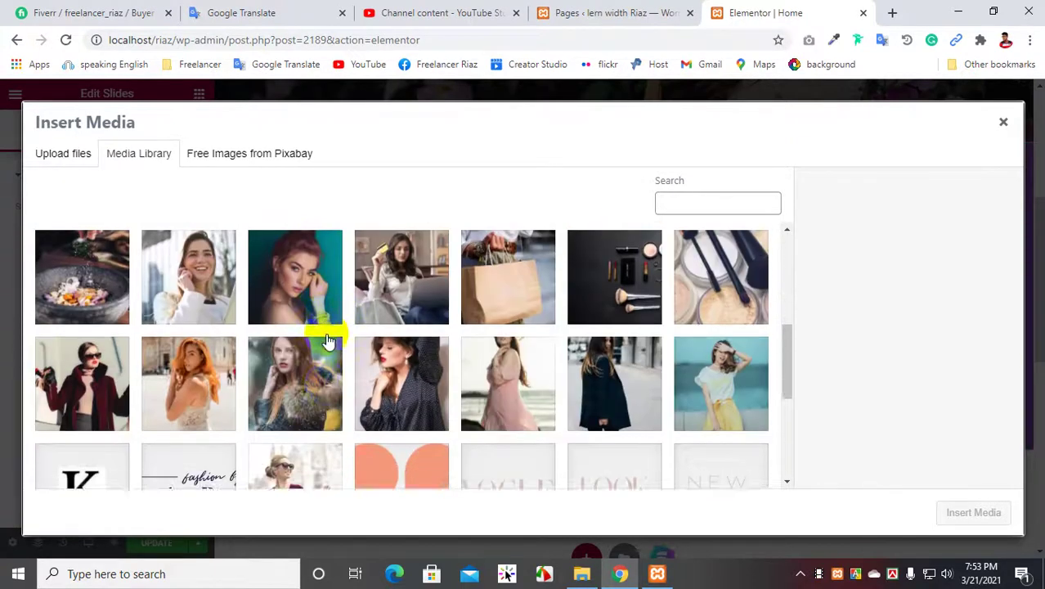
{"action": "scroll", "coordinate": [328, 343], "scroll_direction": "down", "scroll_amount": 2}
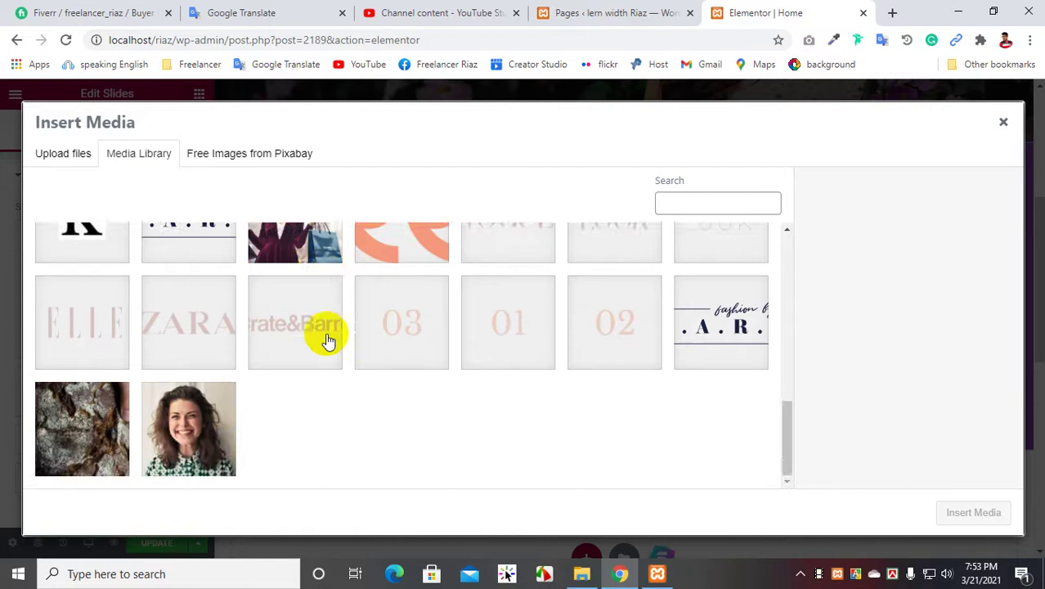
{"action": "scroll", "coordinate": [327, 343], "scroll_direction": "up", "scroll_amount": 10}
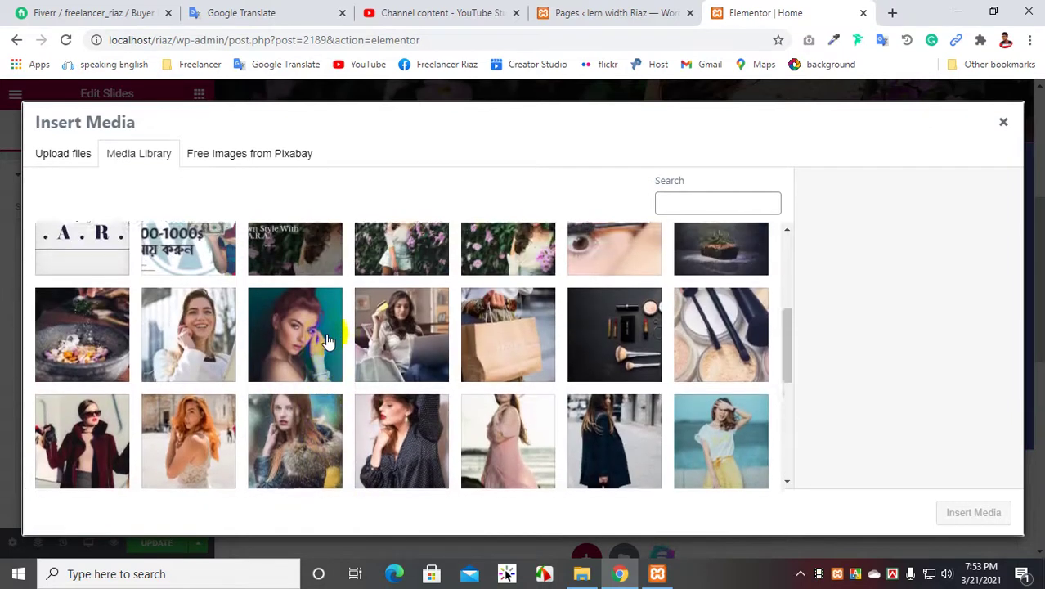
{"action": "scroll", "coordinate": [327, 343], "scroll_direction": "up", "scroll_amount": 1}
{"action": "scroll", "coordinate": [328, 341], "scroll_direction": "up", "scroll_amount": 1}
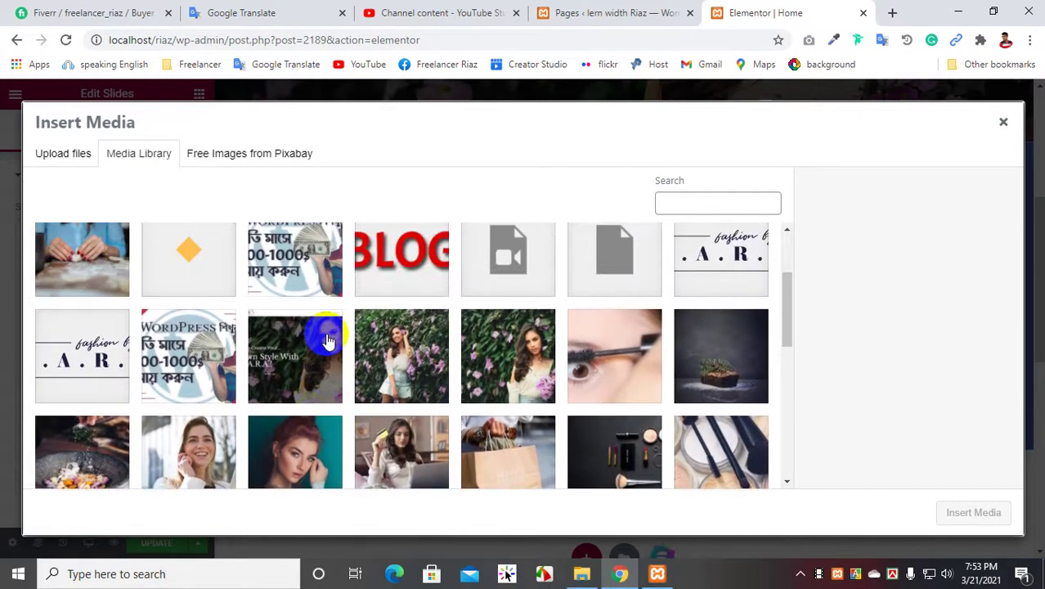
{"action": "scroll", "coordinate": [328, 341], "scroll_direction": "down", "scroll_amount": 1}
{"action": "scroll", "coordinate": [327, 341], "scroll_direction": "up", "scroll_amount": 1}
{"action": "scroll", "coordinate": [327, 341], "scroll_direction": "down", "scroll_amount": 1}
{"action": "scroll", "coordinate": [328, 341], "scroll_direction": "down", "scroll_amount": 1}
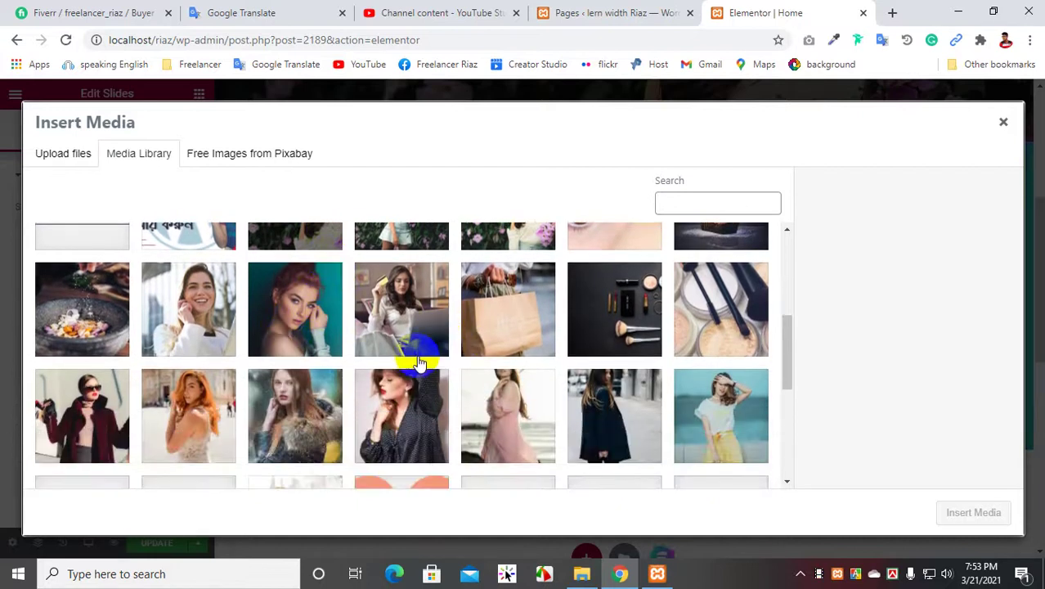
{"action": "left_click", "coordinate": [618, 319]}
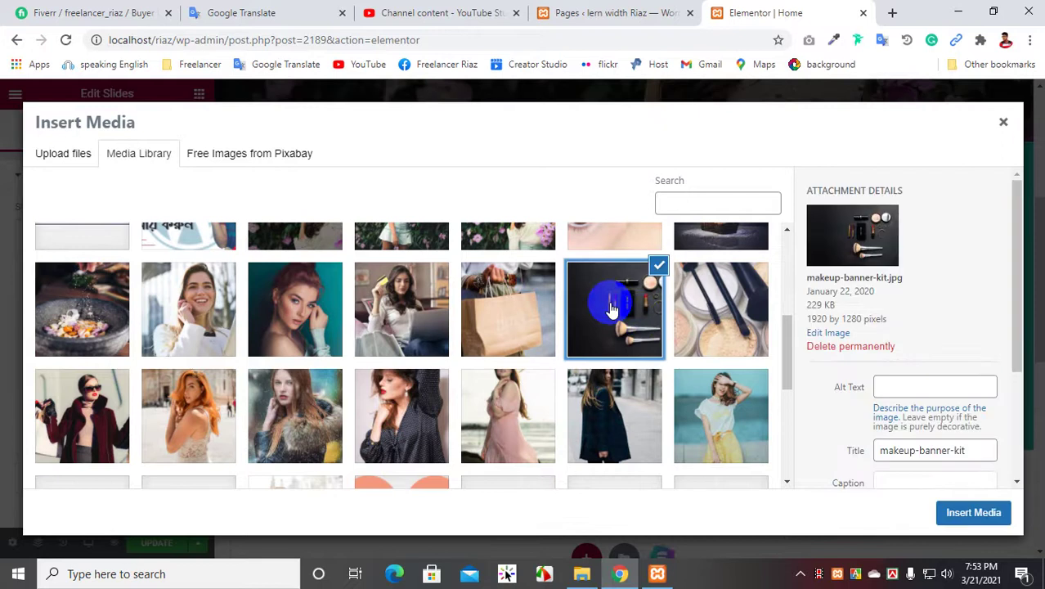
{"action": "left_click", "coordinate": [975, 514]}
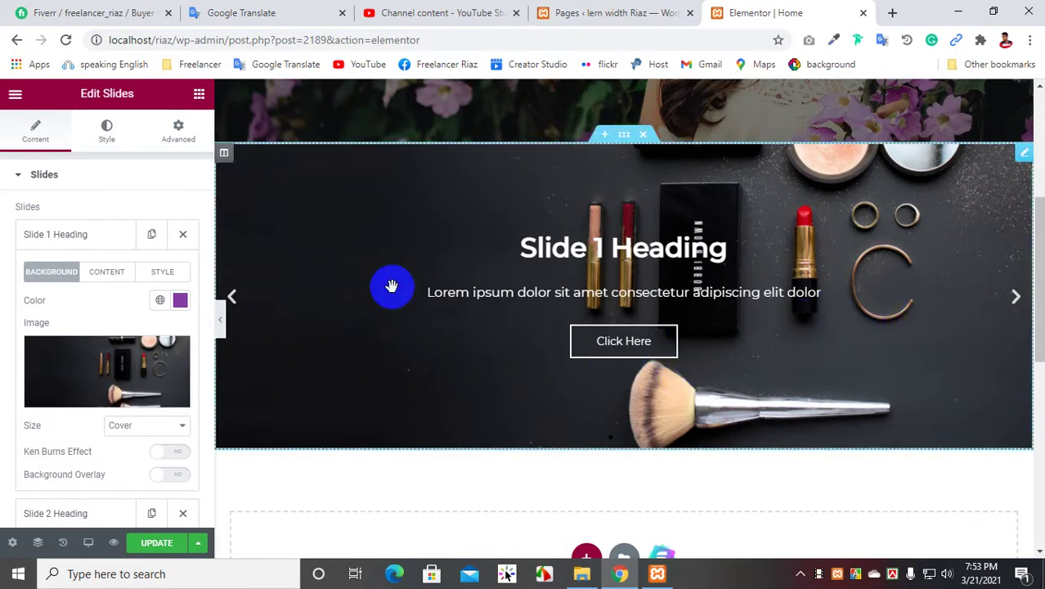
Step: Examine the slider with its new background in the page preview and bring the first slide back into display
{"action": "scroll", "coordinate": [117, 325], "scroll_direction": "down", "scroll_amount": 2}
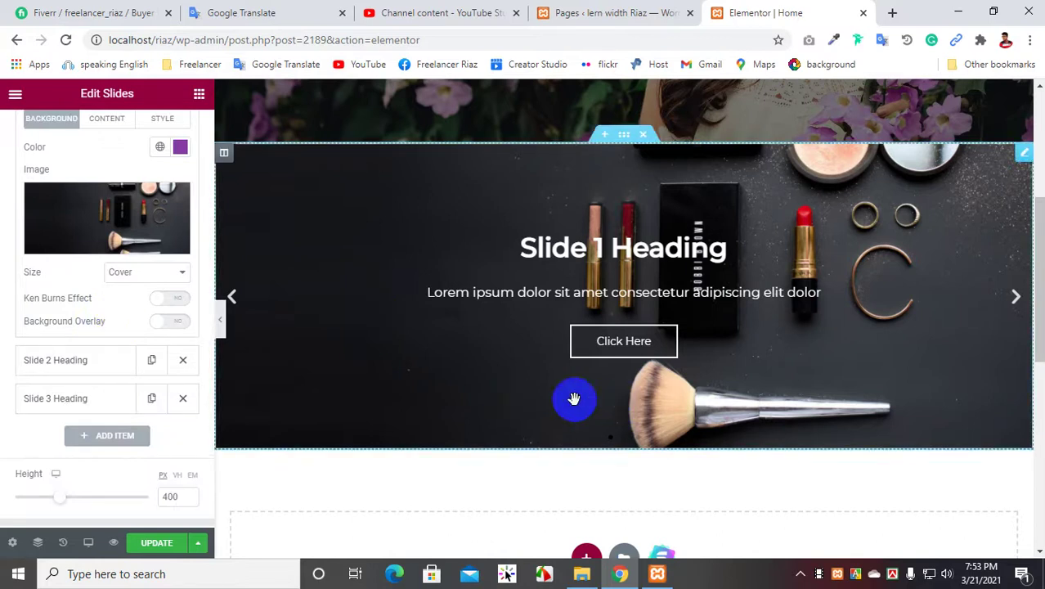
{"action": "scroll", "coordinate": [540, 374], "scroll_direction": "up", "scroll_amount": 2}
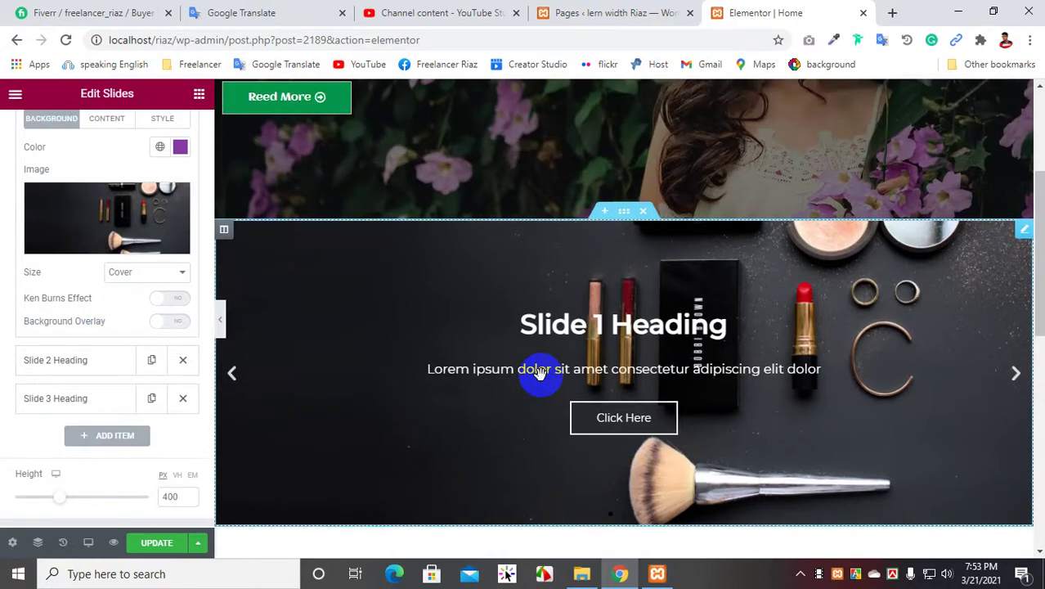
{"action": "scroll", "coordinate": [619, 430], "scroll_direction": "up", "scroll_amount": 1}
{"action": "scroll", "coordinate": [642, 420], "scroll_direction": "down", "scroll_amount": 4}
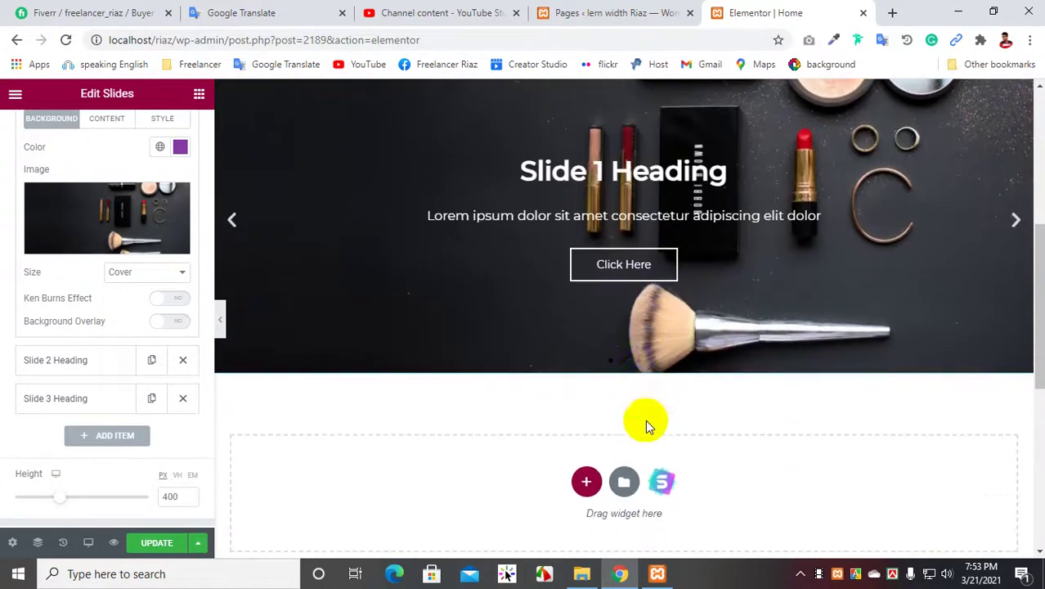
{"action": "scroll", "coordinate": [108, 245], "scroll_direction": "up", "scroll_amount": 1}
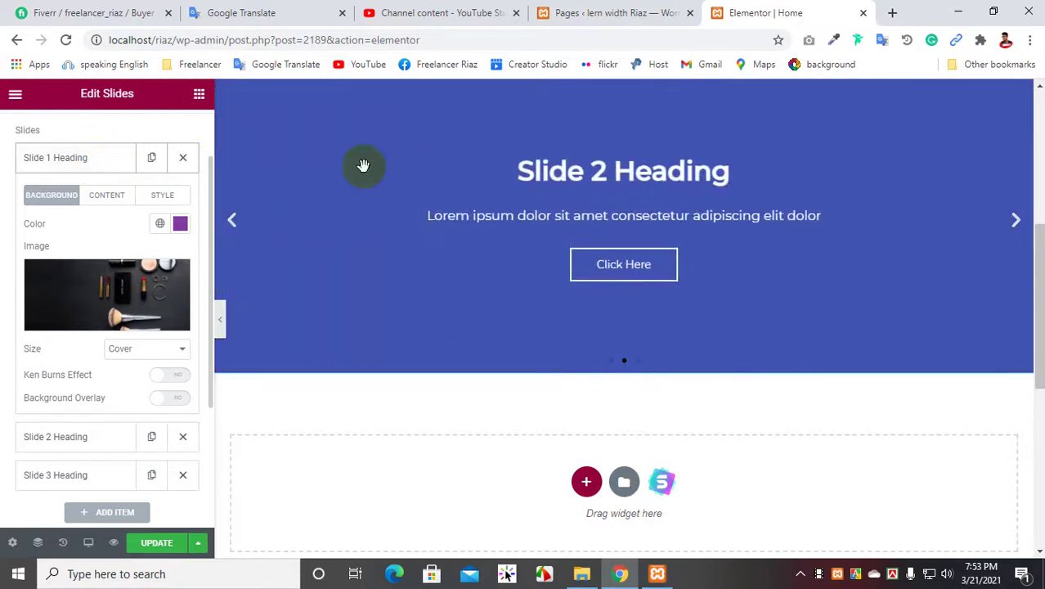
{"action": "left_click", "coordinate": [234, 222]}
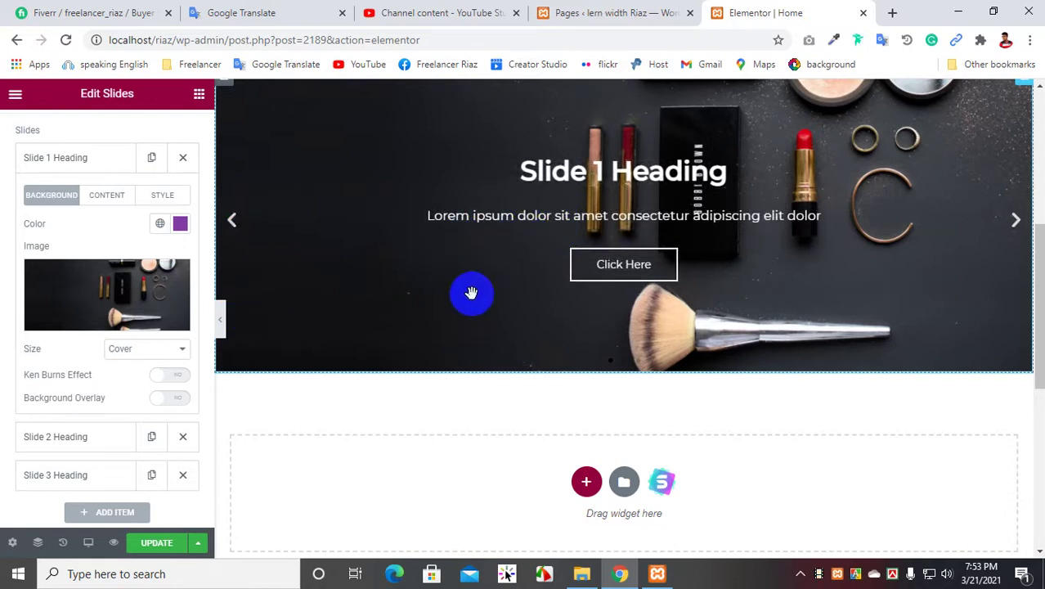
Step: Change the first slide's title to "This is most beauty product" in its content settings
{"action": "scroll", "coordinate": [100, 211], "scroll_direction": "up", "scroll_amount": 1}
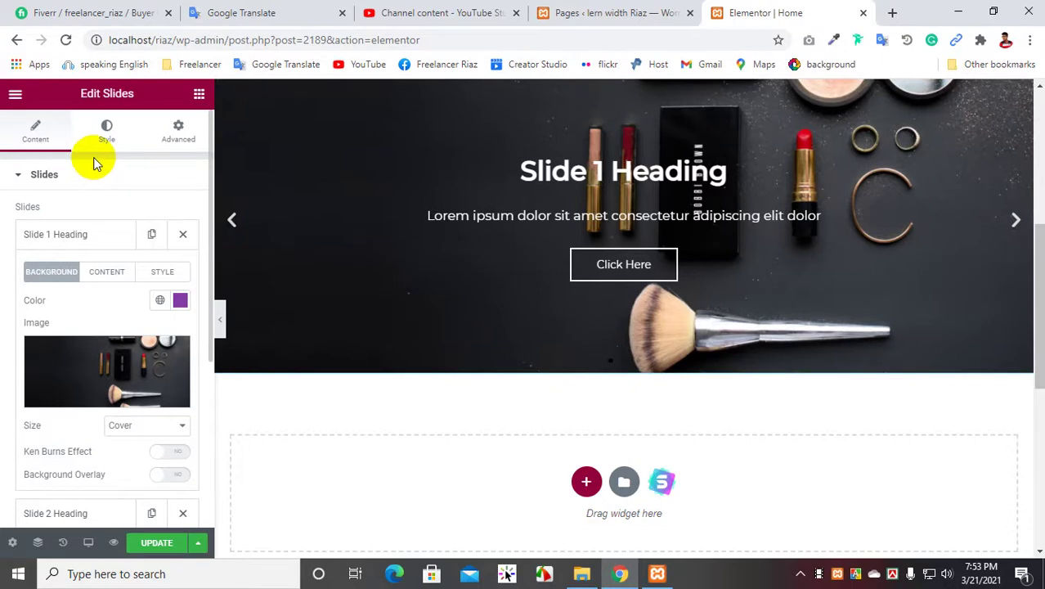
{"action": "left_click", "coordinate": [109, 275]}
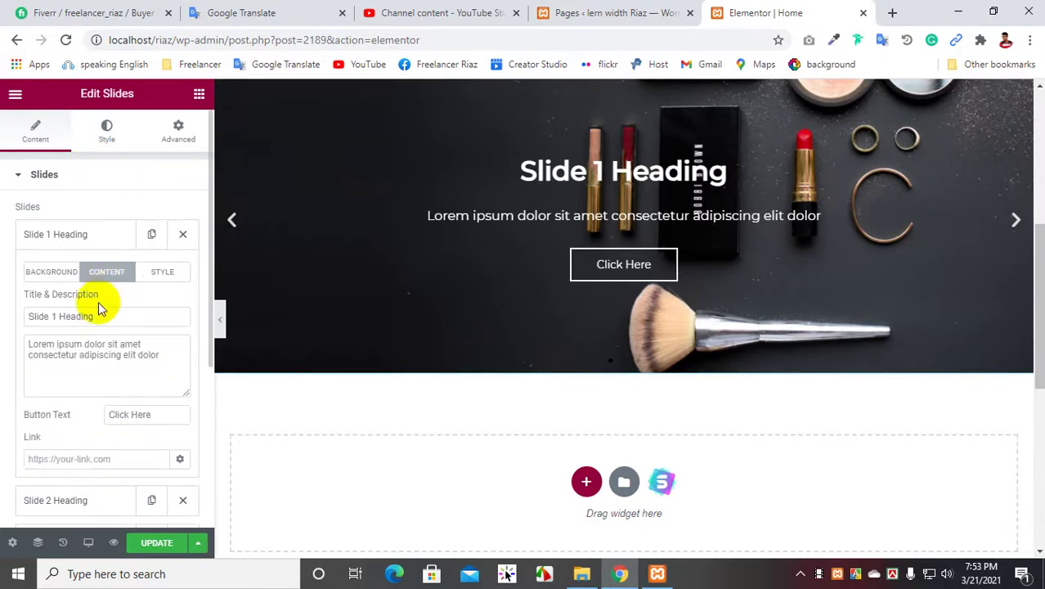
{"action": "left_click_drag", "start_coordinate": [105, 313], "coordinate": [5, 310]}
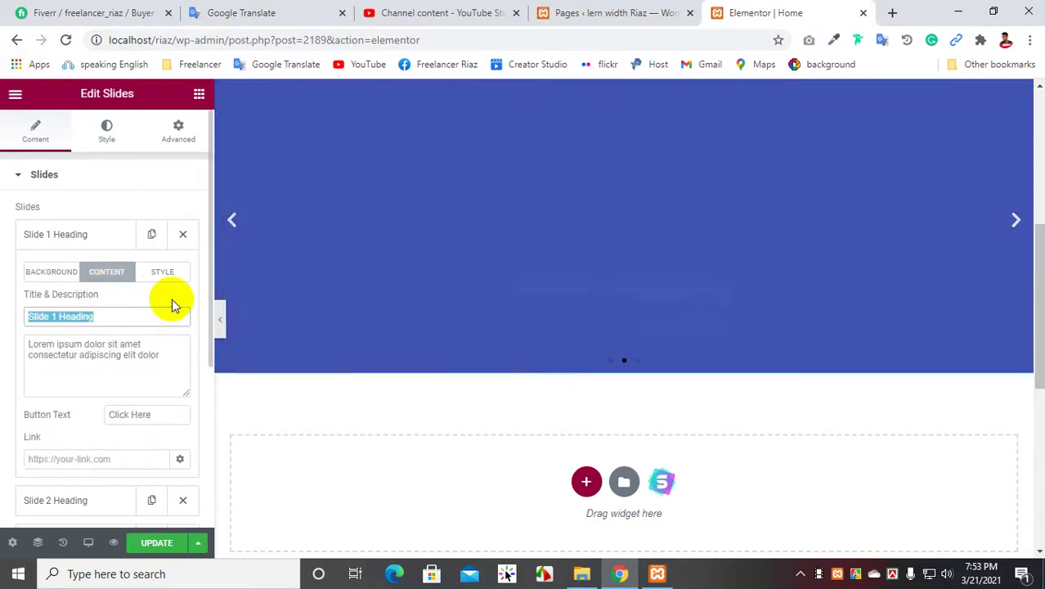
{"action": "key", "text": "BackSpace"}
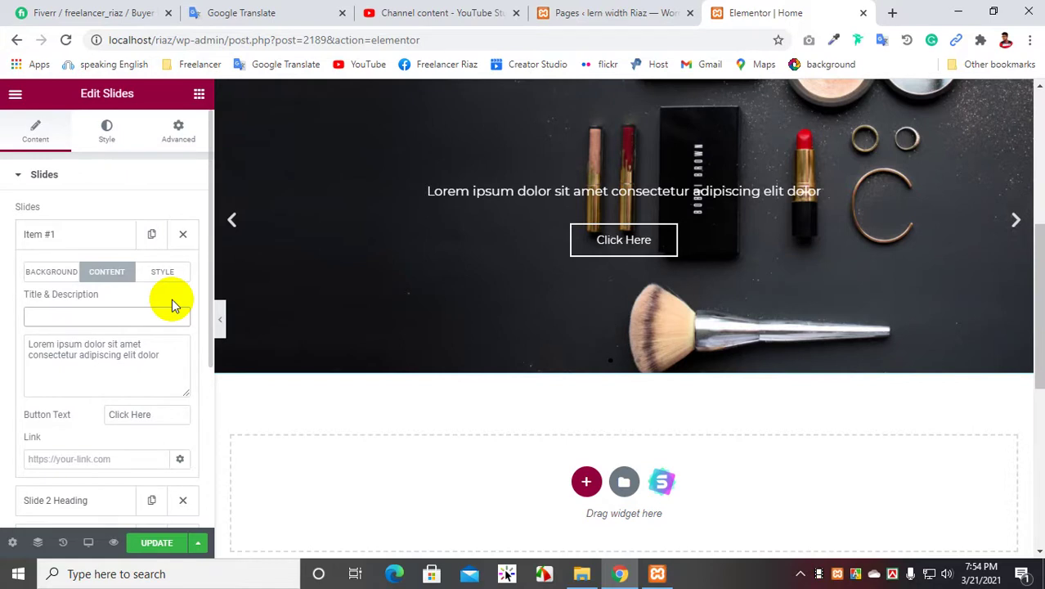
{"action": "type", "text": "This"}
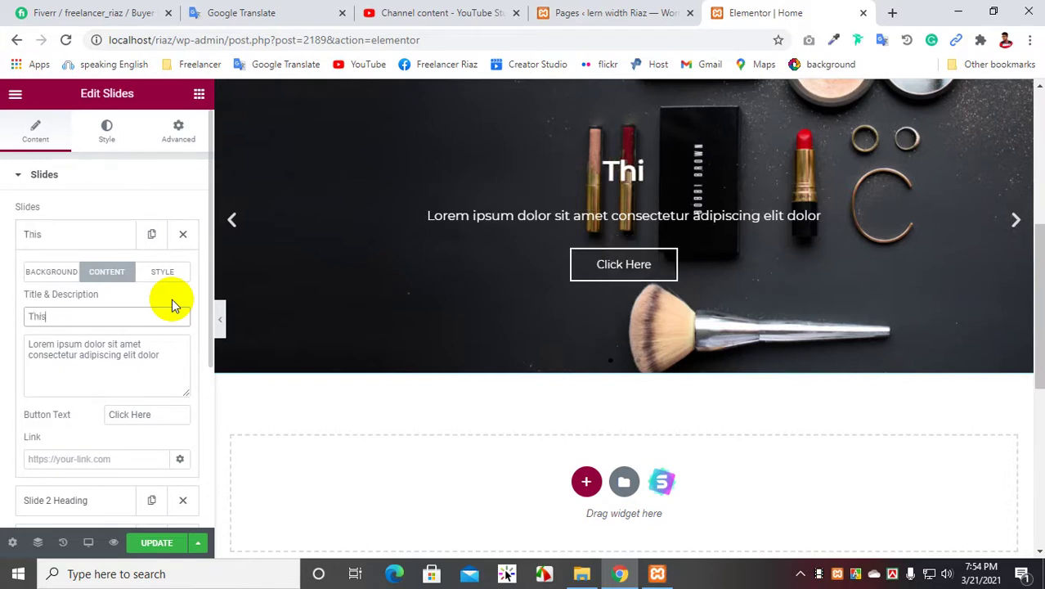
{"action": "type", "text": " is mo"}
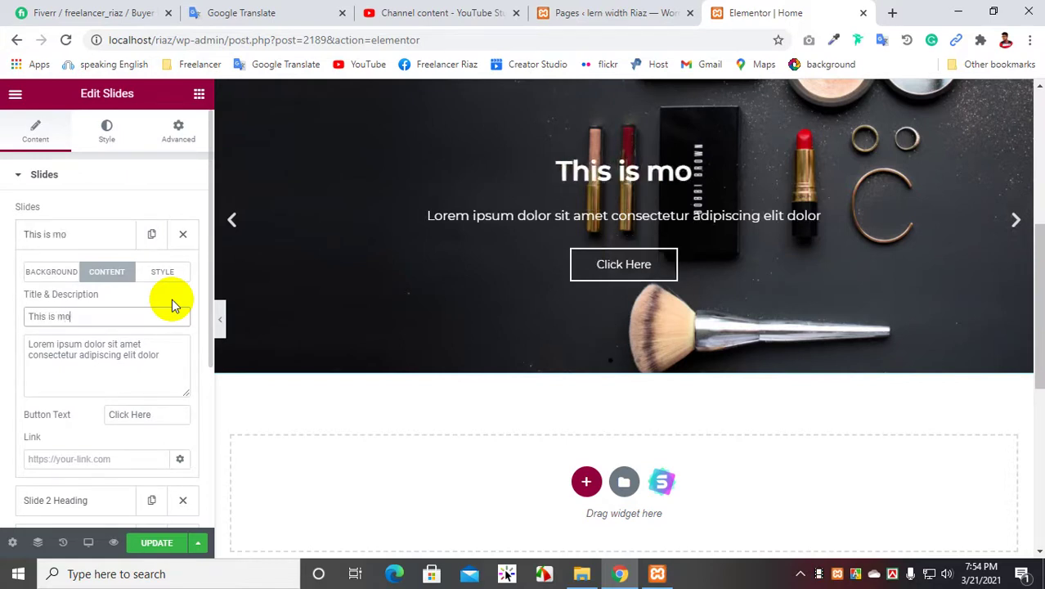
{"action": "type", "text": "st"}
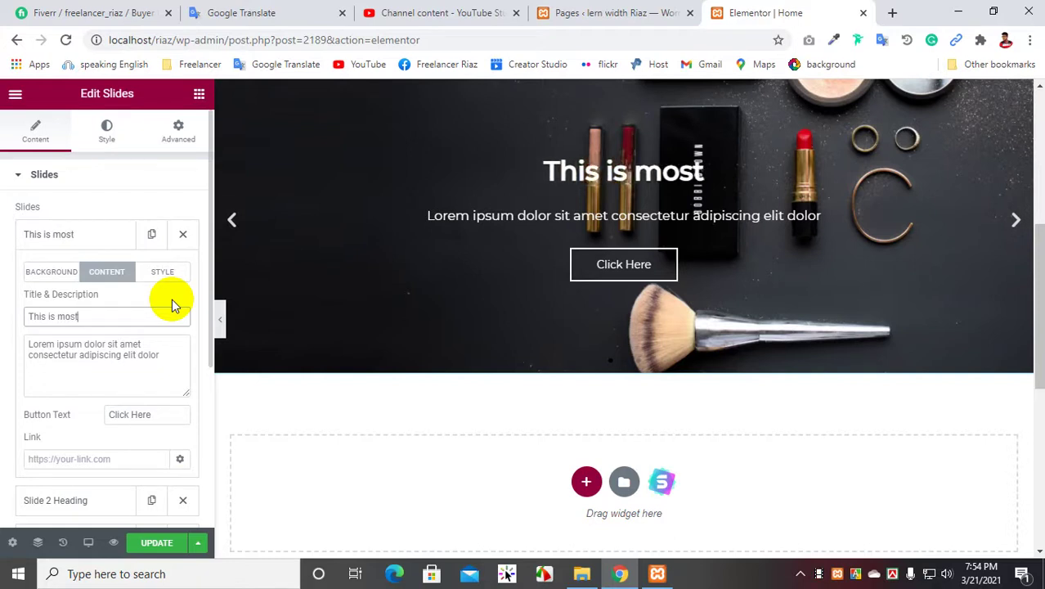
{"action": "type", "text": " bue"}
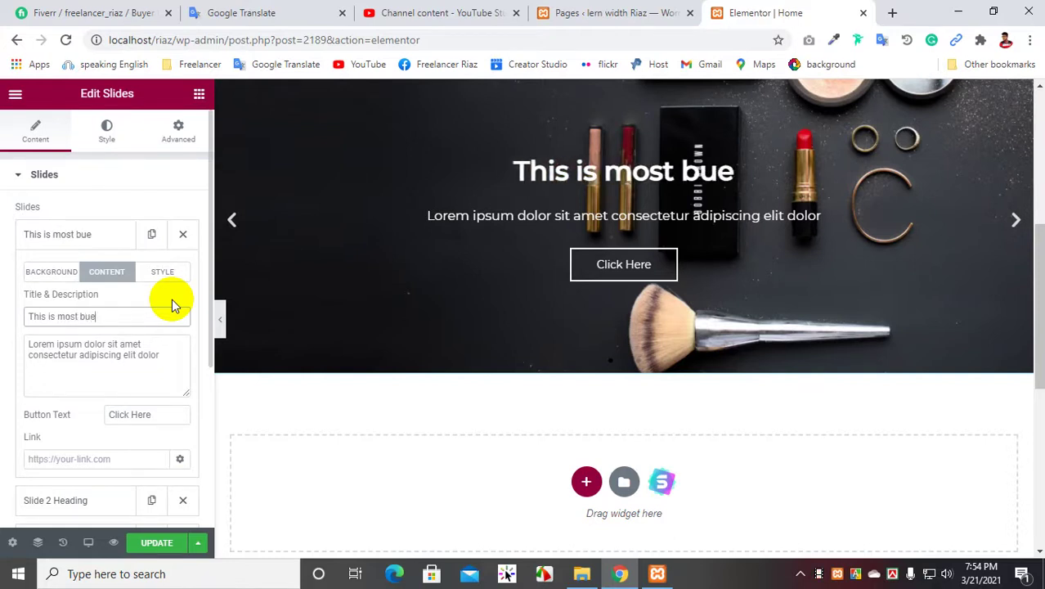
{"action": "left_click", "coordinate": [338, 304]}
{"action": "left_click", "coordinate": [818, 573]}
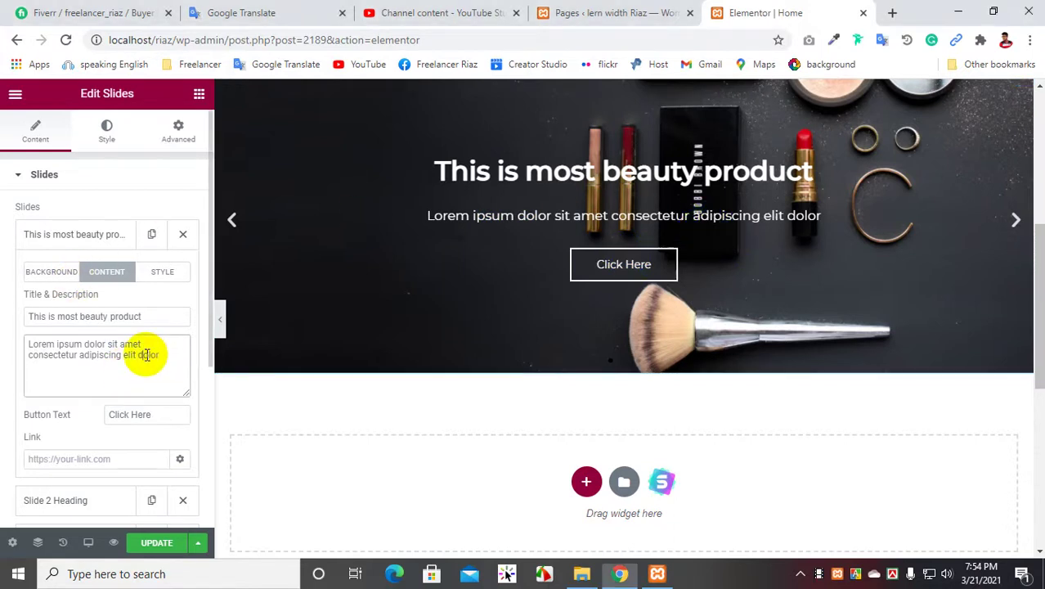
Step: Try to extend the first slide's description by repeating its text on a second line, and undo the addition
{"action": "left_click_drag", "start_coordinate": [161, 355], "coordinate": [22, 351]}
{"action": "key", "text": "ctrl+c"}
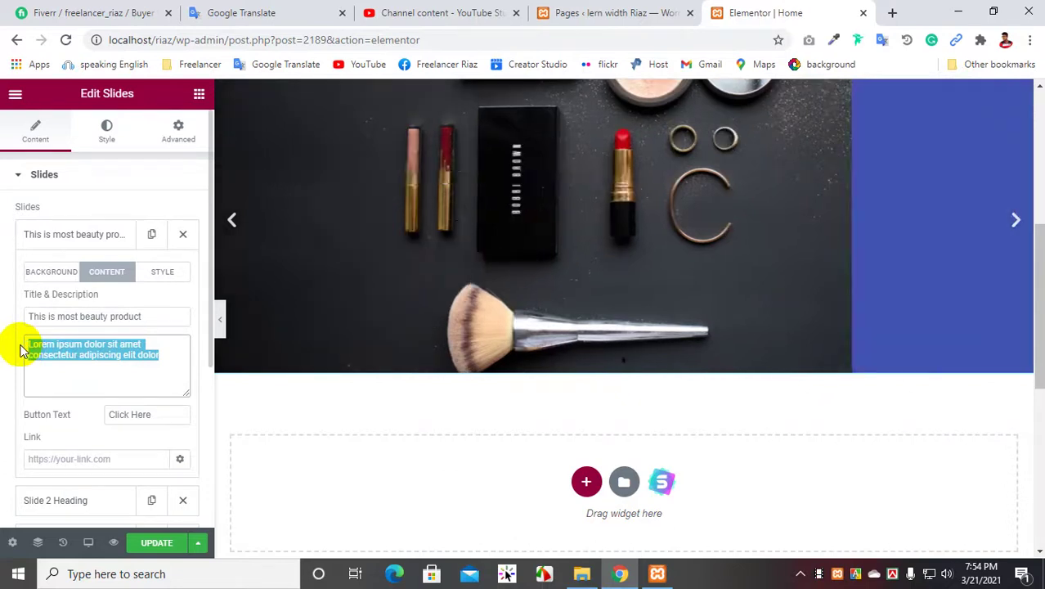
{"action": "double_click", "coordinate": [165, 353]}
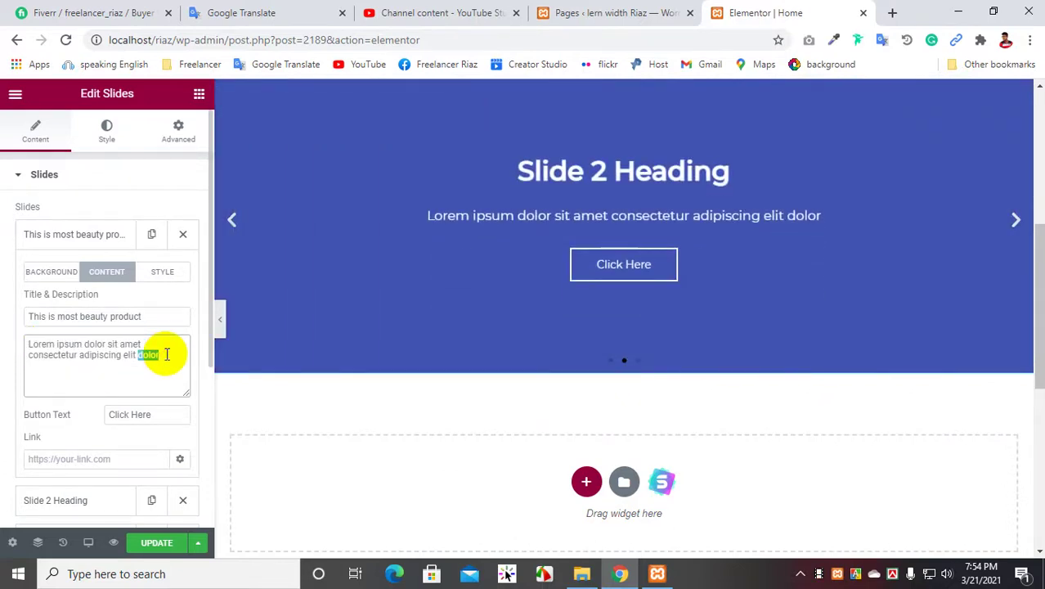
{"action": "key", "text": "ctrl+v"}
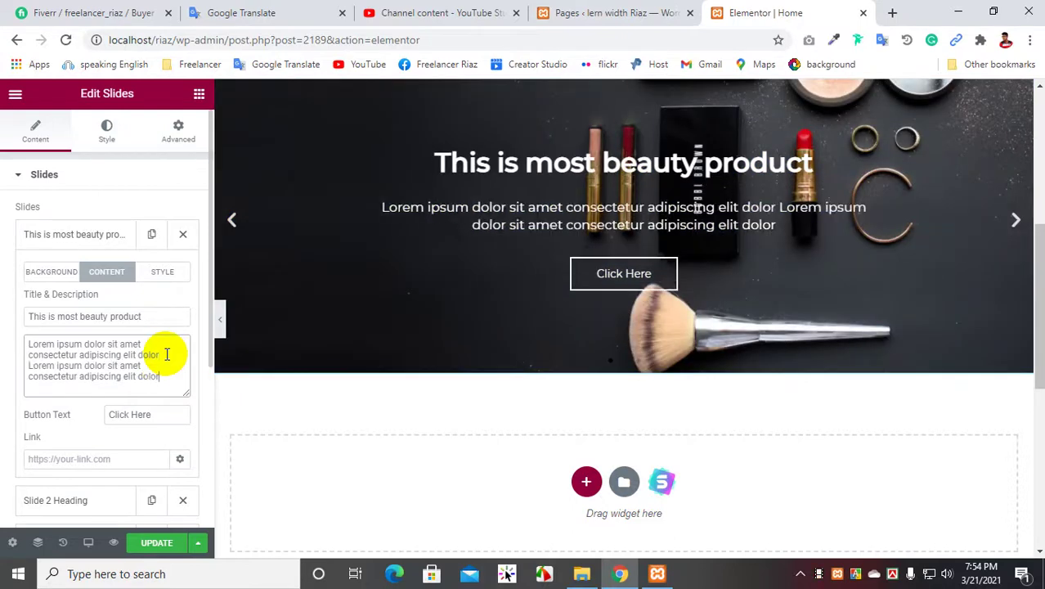
{"action": "key", "text": "ctrl+z"}
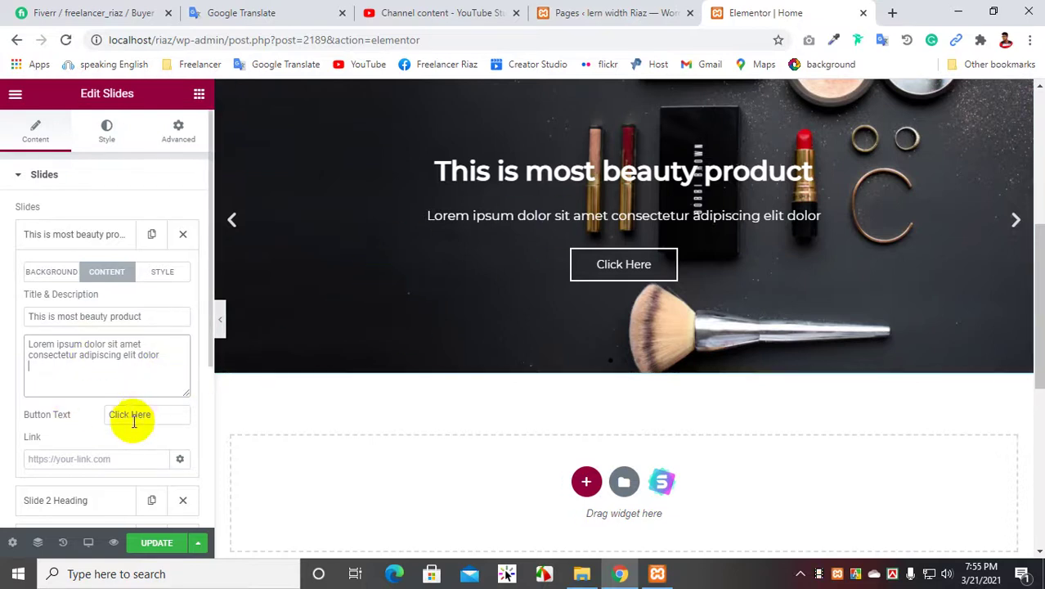
Step: Change the first slide's button text to "Red More"
{"action": "left_click_drag", "start_coordinate": [171, 414], "coordinate": [65, 418]}
{"action": "key", "text": "BackSpace"}
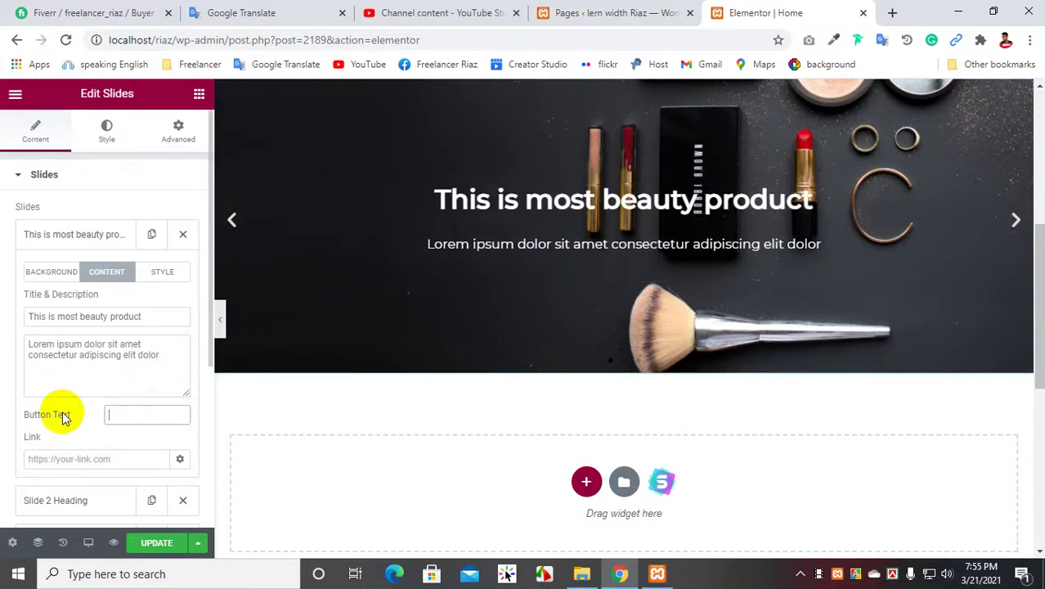
{"action": "type", "text": "Red More"}
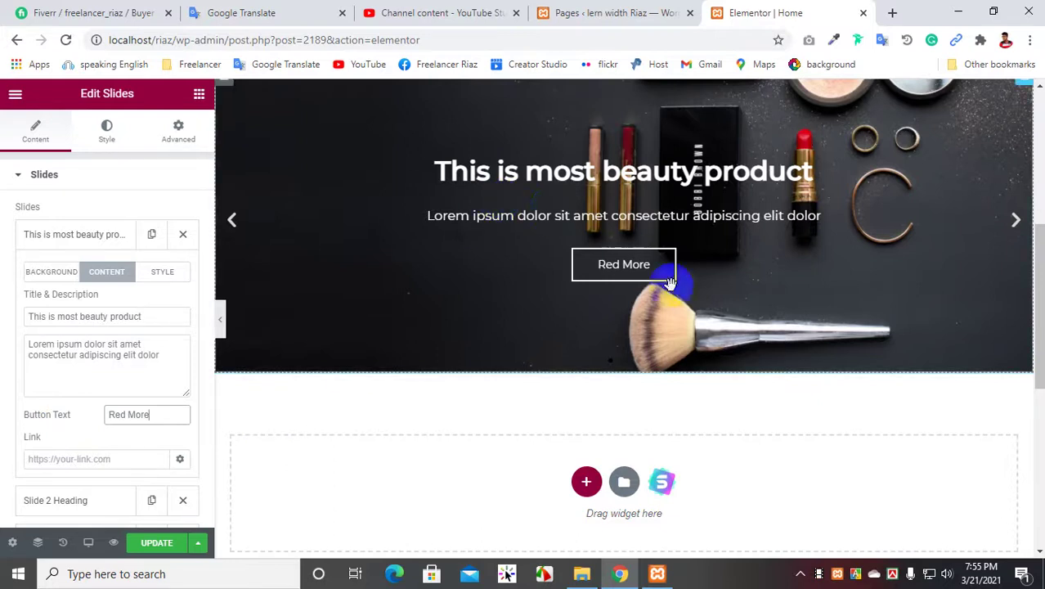
{"action": "left_click", "coordinate": [72, 457]}
{"action": "scroll", "coordinate": [75, 440], "scroll_direction": "down", "scroll_amount": 1}
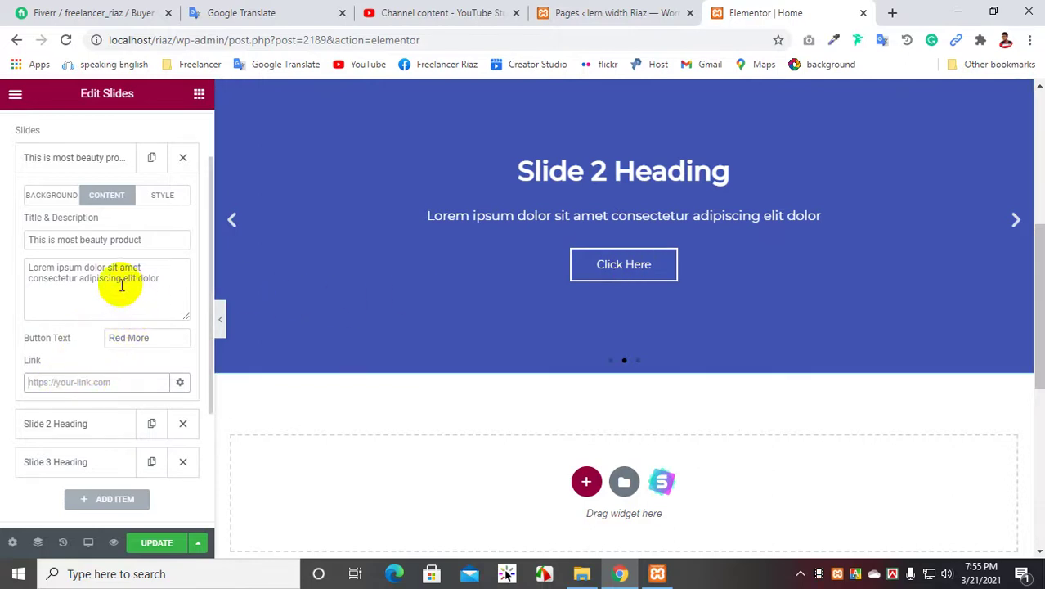
{"action": "scroll", "coordinate": [121, 285], "scroll_direction": "up", "scroll_amount": 1}
Step: Turn on custom styling for the first slide and bring that slide back into display in the preview
{"action": "left_click", "coordinate": [163, 272]}
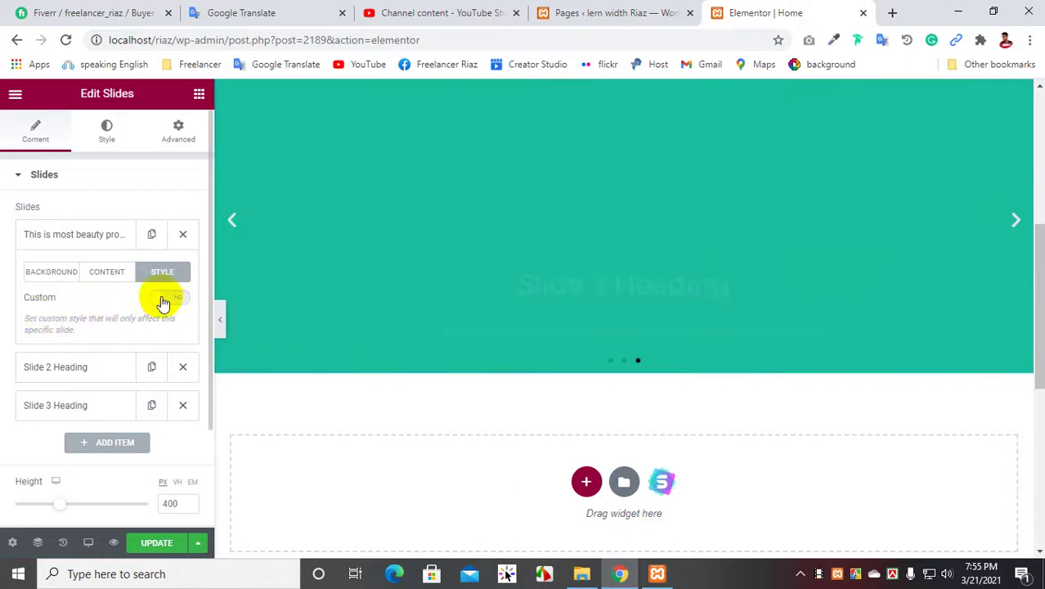
{"action": "left_click", "coordinate": [163, 299]}
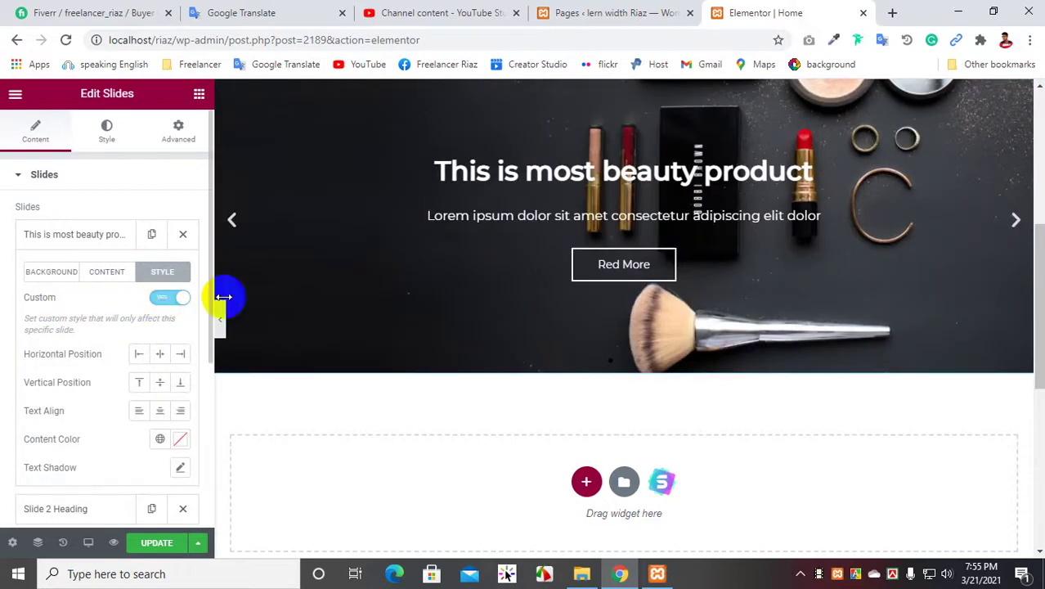
{"action": "left_click", "coordinate": [1016, 222]}
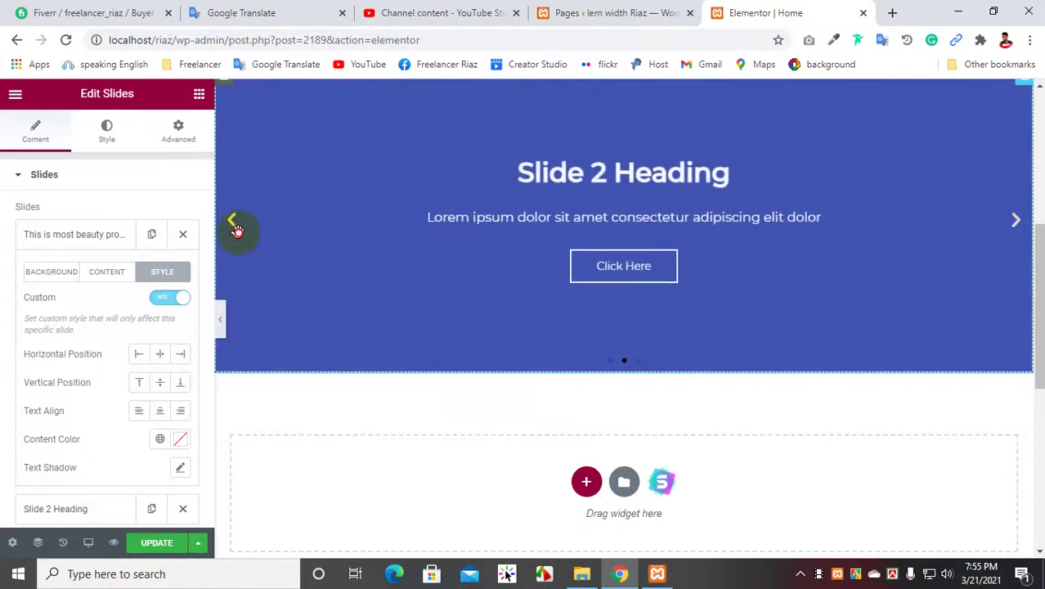
{"action": "left_click", "coordinate": [232, 223]}
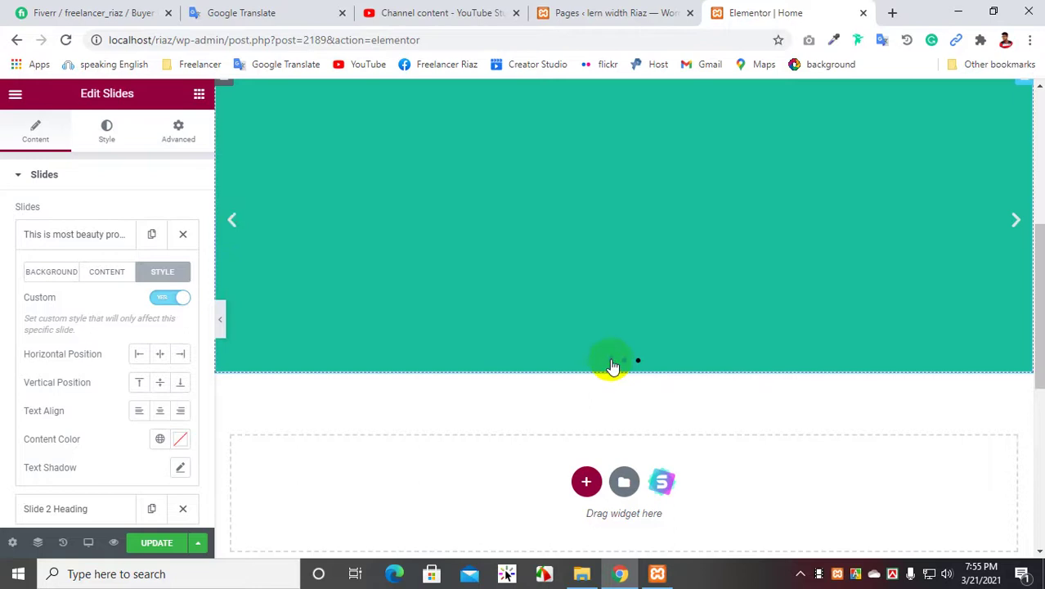
{"action": "left_click", "coordinate": [613, 361]}
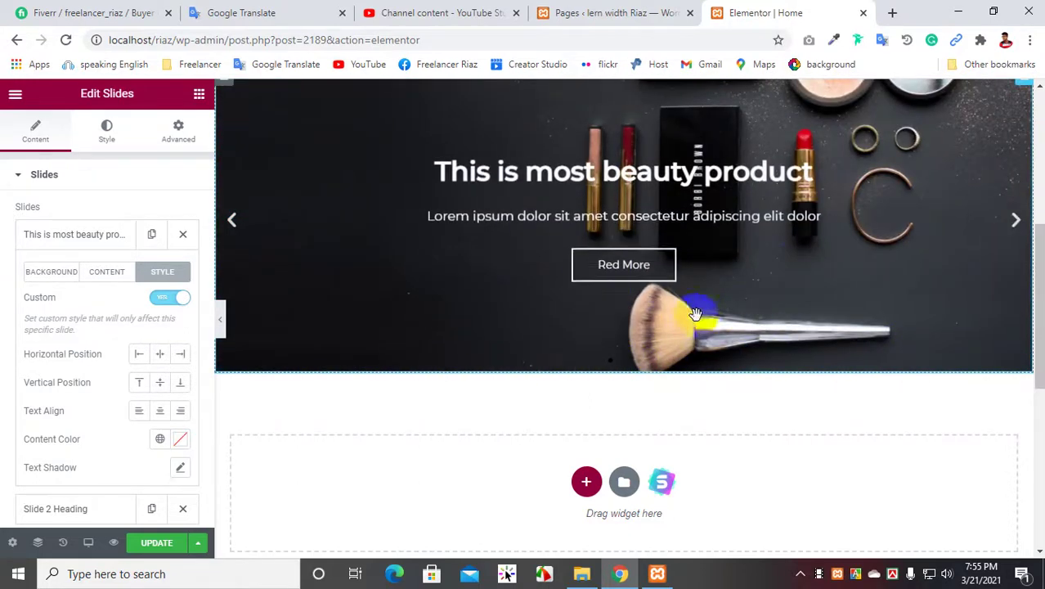
{"action": "left_click", "coordinate": [105, 370]}
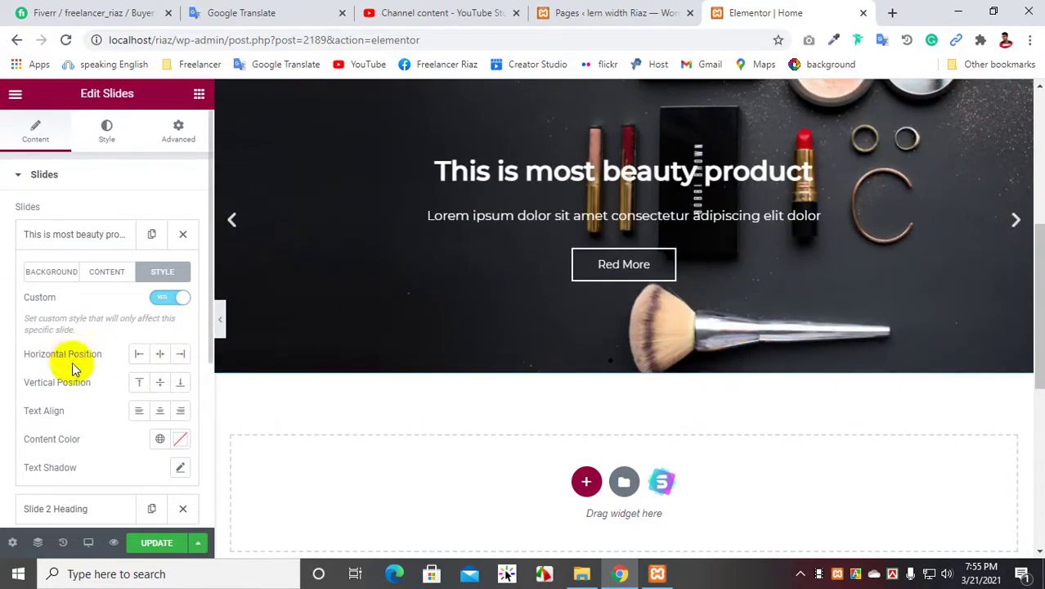
Step: Enable the first slide's text shadow with its default settings and look at the content color option
{"action": "scroll", "coordinate": [118, 410], "scroll_direction": "down", "scroll_amount": 1}
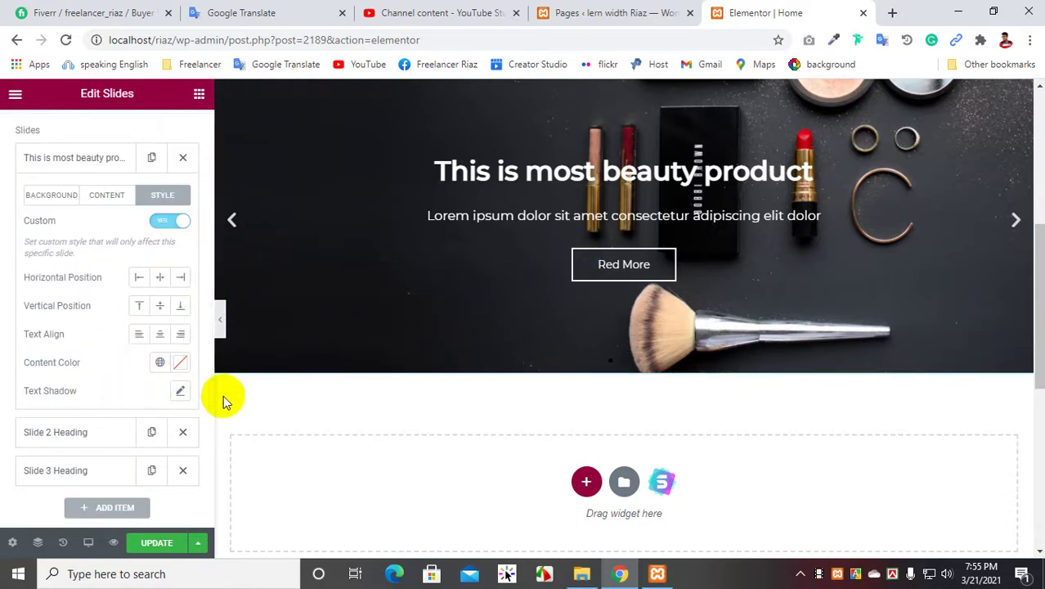
{"action": "left_click", "coordinate": [182, 392]}
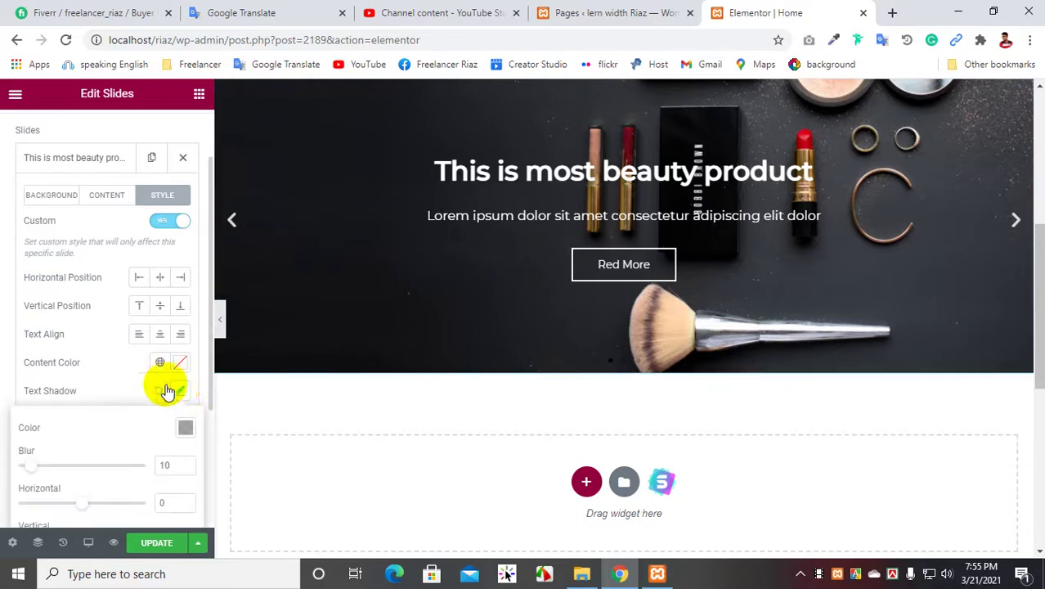
{"action": "scroll", "coordinate": [53, 377], "scroll_direction": "down", "scroll_amount": 1}
{"action": "scroll", "coordinate": [53, 377], "scroll_direction": "down", "scroll_amount": 1}
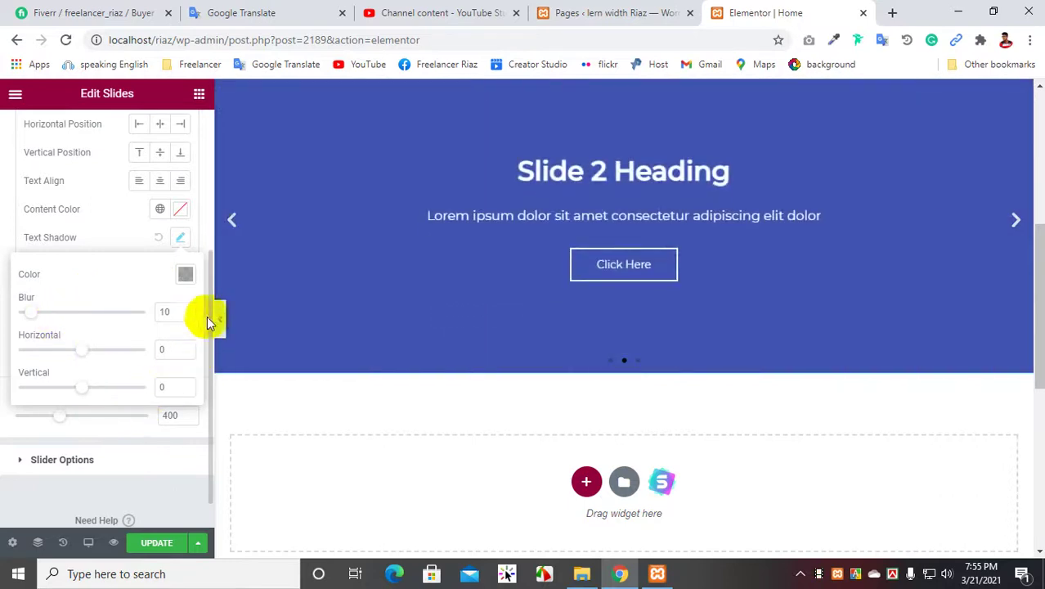
{"action": "left_click", "coordinate": [181, 239]}
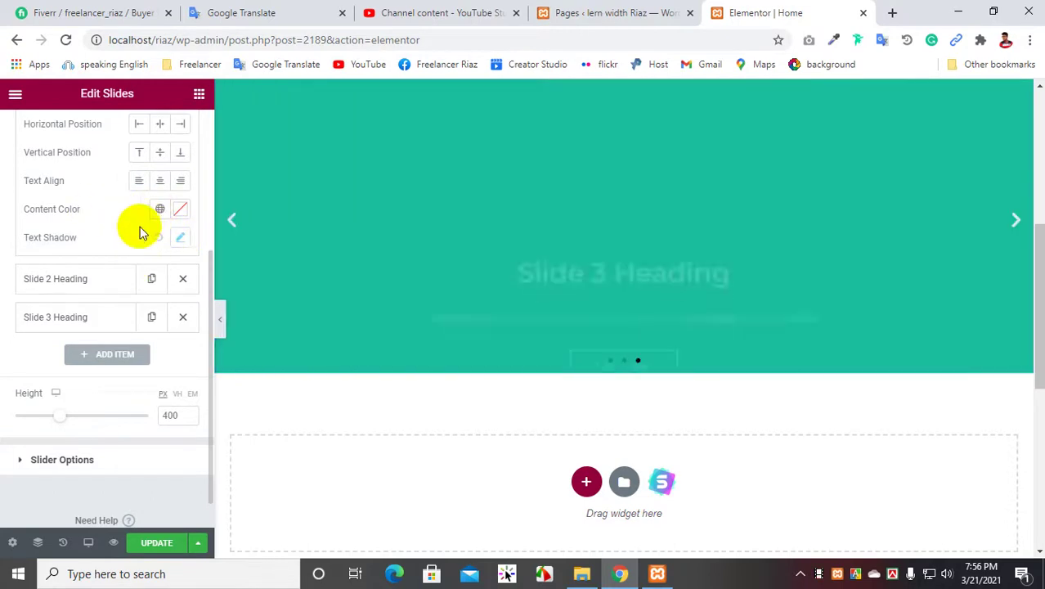
{"action": "scroll", "coordinate": [121, 234], "scroll_direction": "up", "scroll_amount": 1}
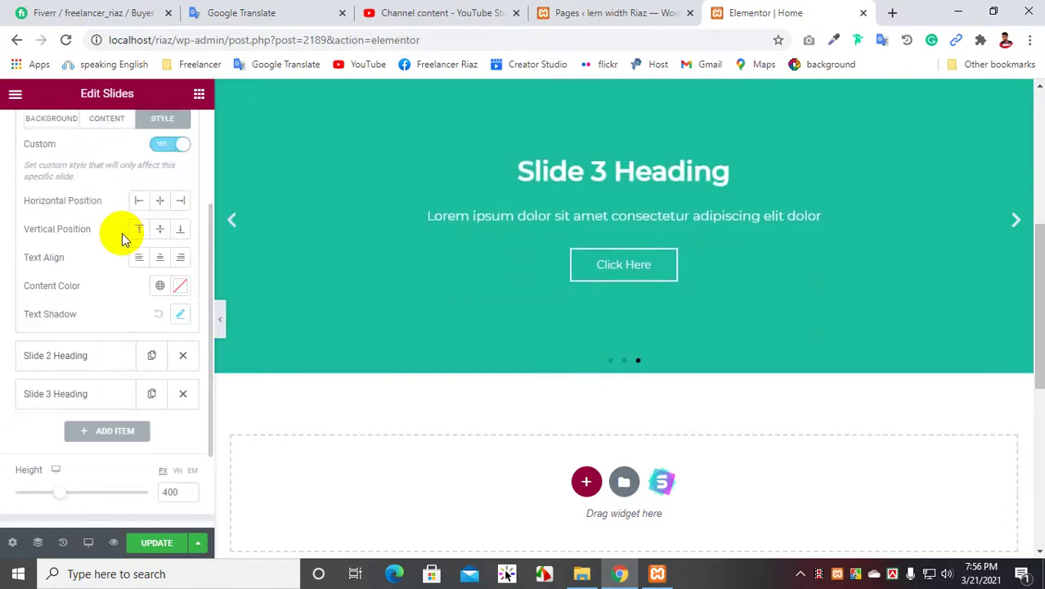
{"action": "left_click", "coordinate": [181, 288]}
{"action": "left_click", "coordinate": [108, 285]}
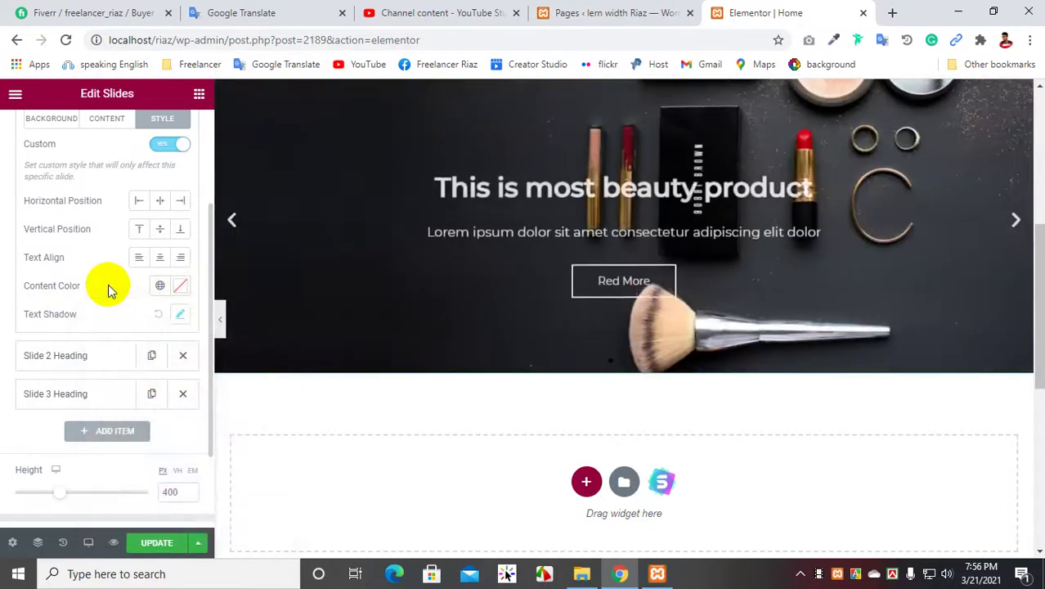
Step: Compare the left, center and right text alignments on the first slide and set it to left
{"action": "left_click", "coordinate": [139, 261]}
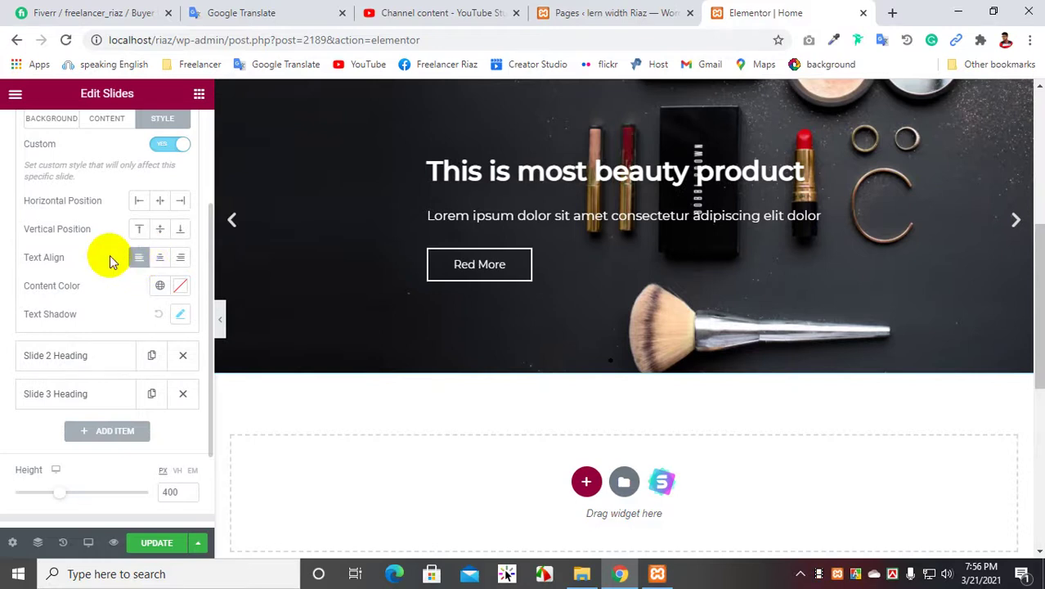
{"action": "left_click", "coordinate": [161, 260]}
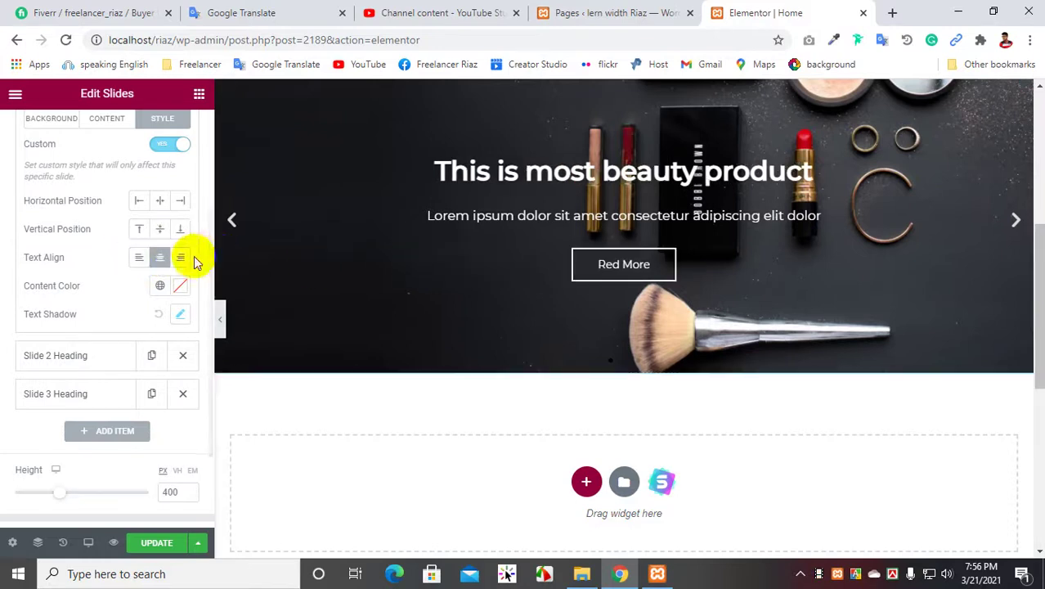
{"action": "left_click", "coordinate": [181, 260]}
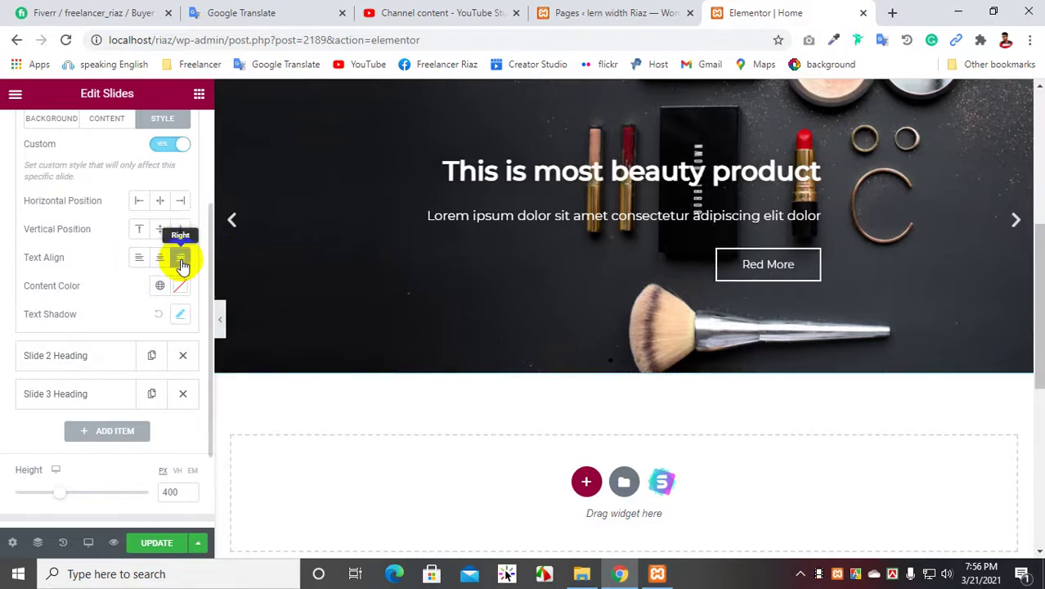
{"action": "left_click", "coordinate": [136, 259]}
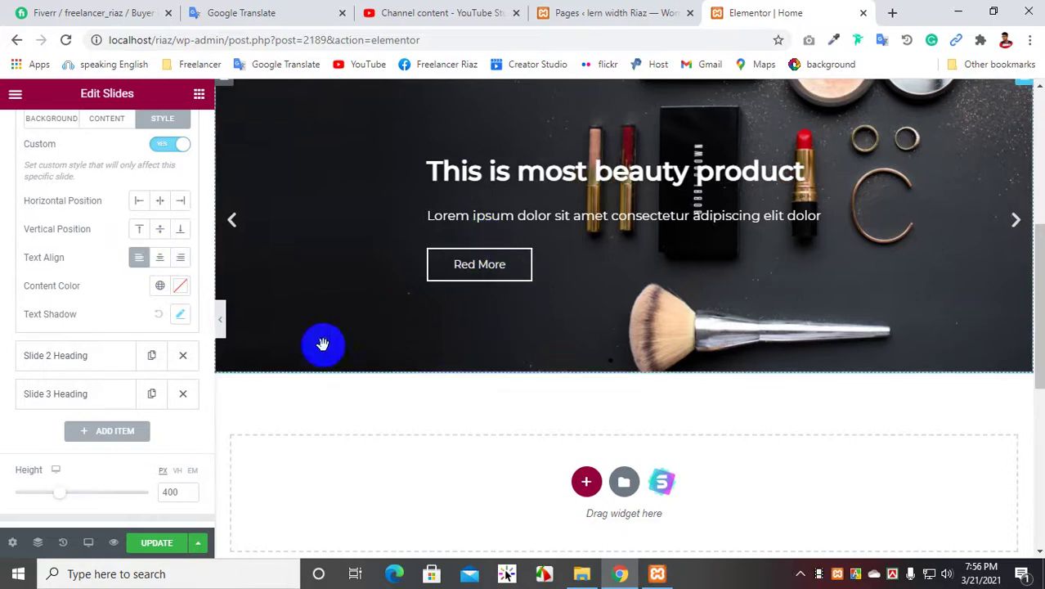
Step: Set the first slide's horizontal position to left and its vertical position to middle, and show the slide again in the preview
{"action": "left_click", "coordinate": [140, 203]}
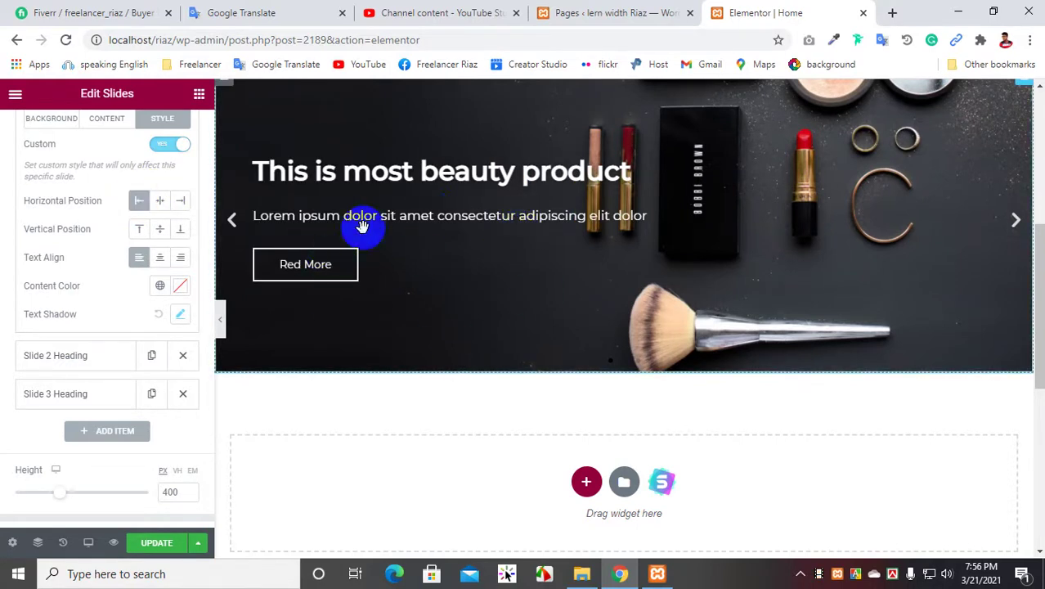
{"action": "left_click", "coordinate": [140, 230]}
{"action": "left_click", "coordinate": [157, 233]}
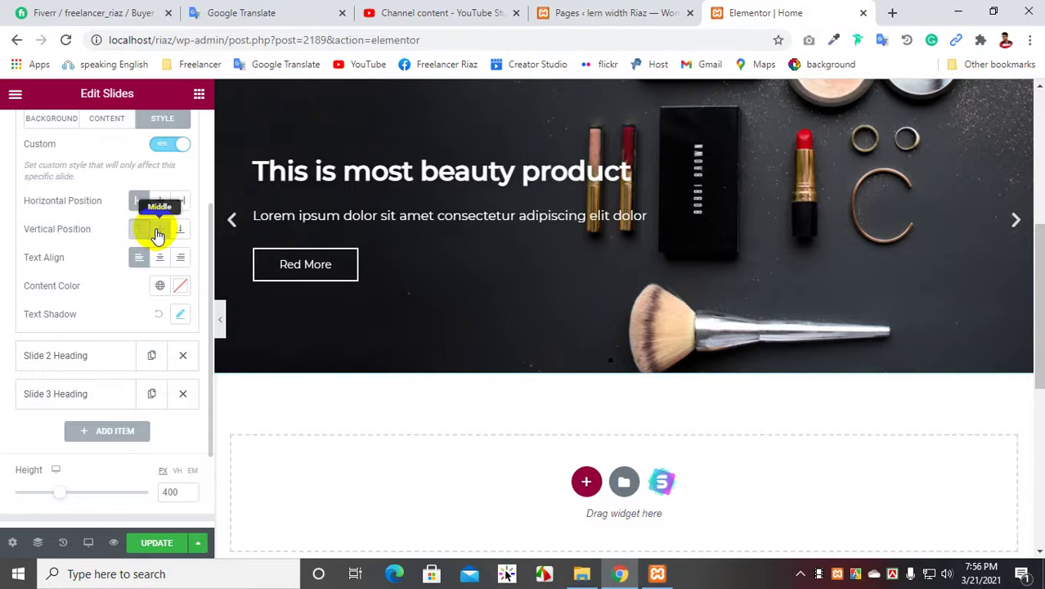
{"action": "left_click", "coordinate": [180, 230]}
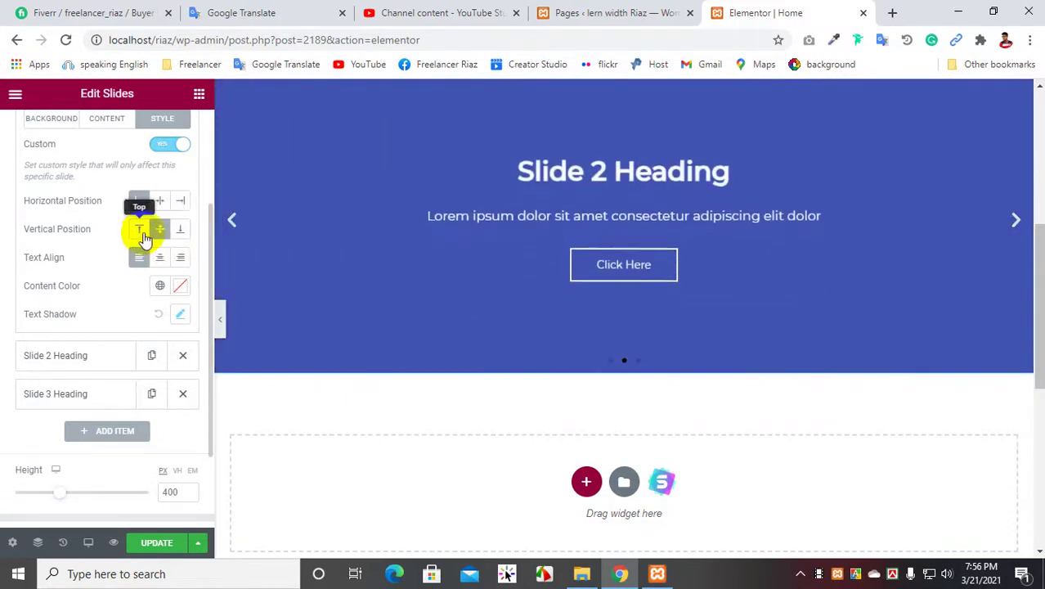
{"action": "left_click", "coordinate": [232, 221]}
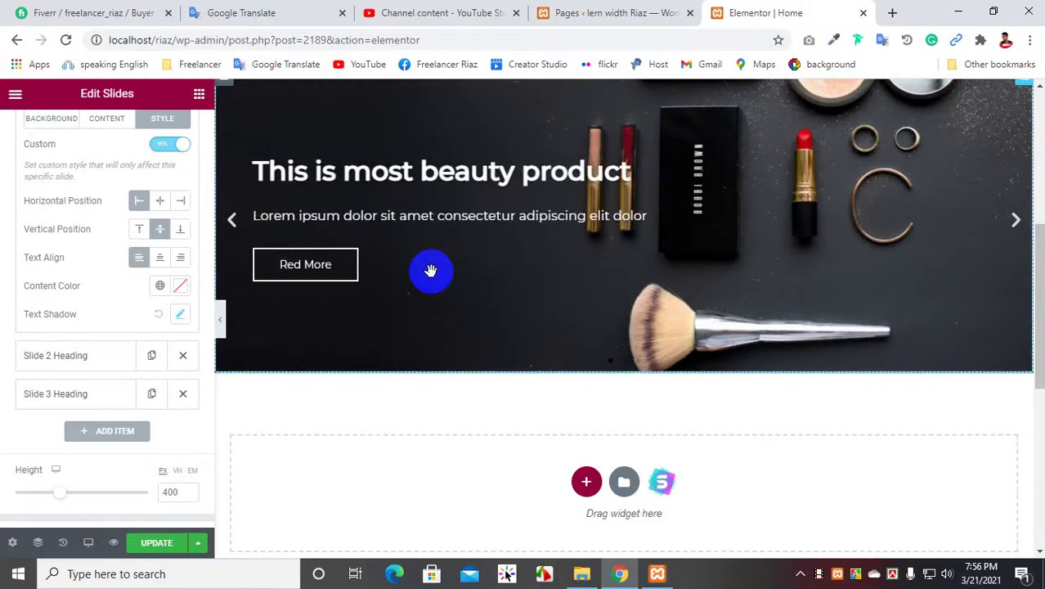
Step: Go to the Slides widget's overall style settings and expand the title options
{"action": "scroll", "coordinate": [162, 304], "scroll_direction": "down", "scroll_amount": 1}
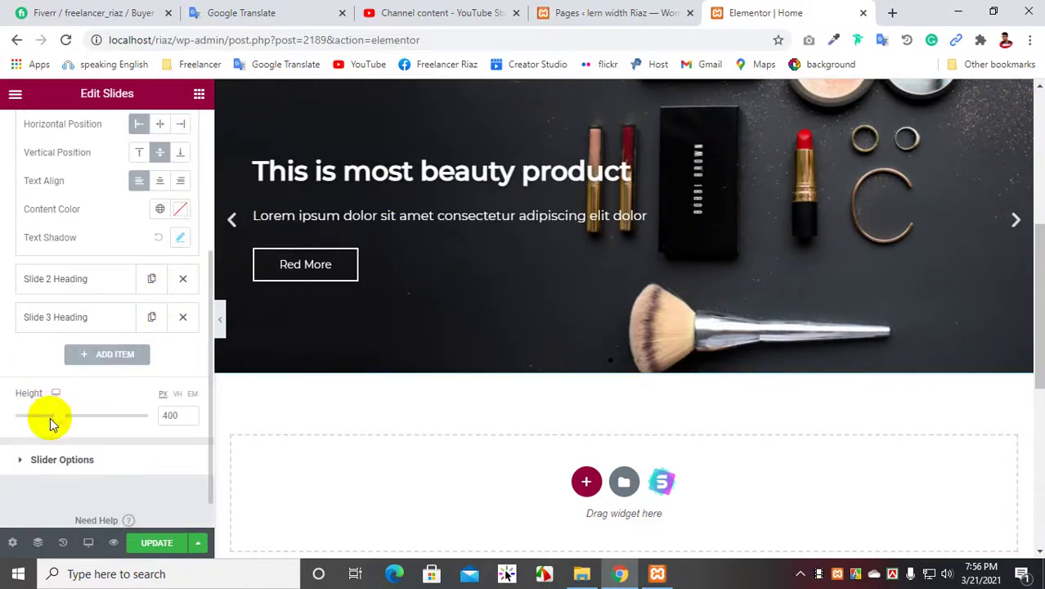
{"action": "scroll", "coordinate": [127, 335], "scroll_direction": "up", "scroll_amount": 3}
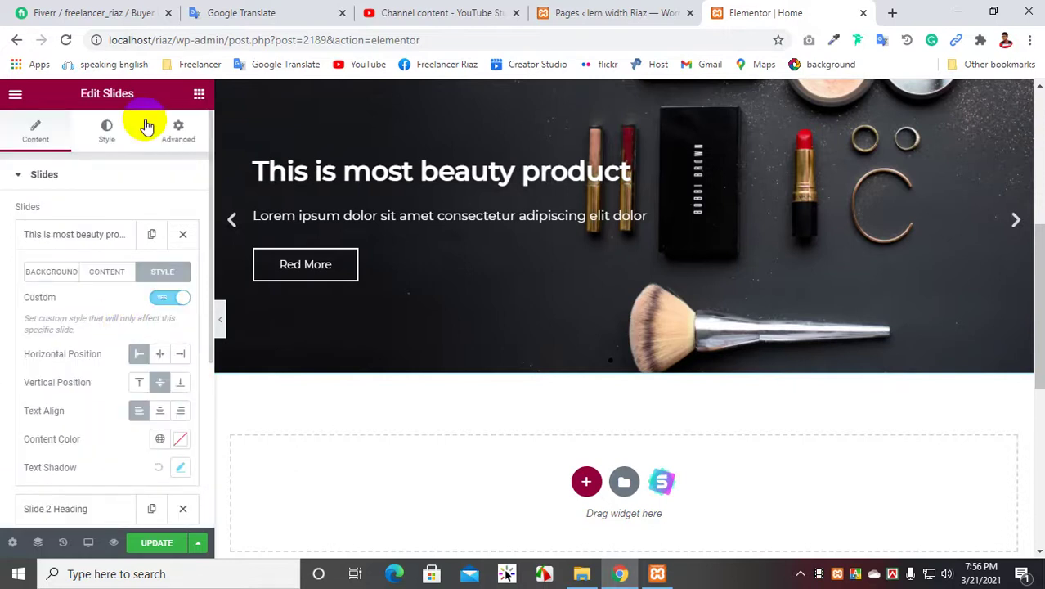
{"action": "left_click", "coordinate": [106, 128]}
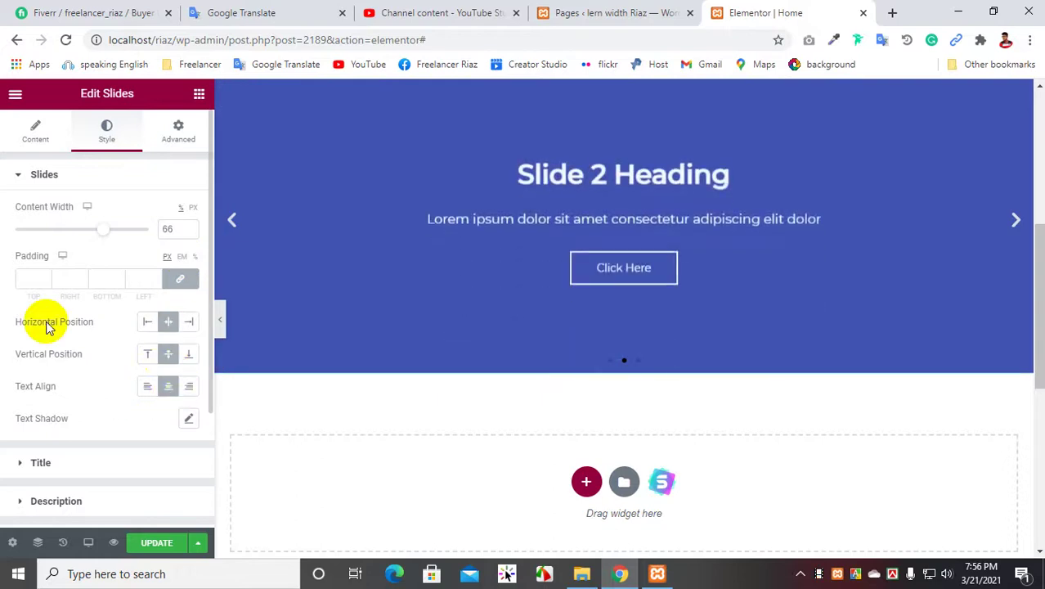
{"action": "scroll", "coordinate": [61, 345], "scroll_direction": "down", "scroll_amount": 1}
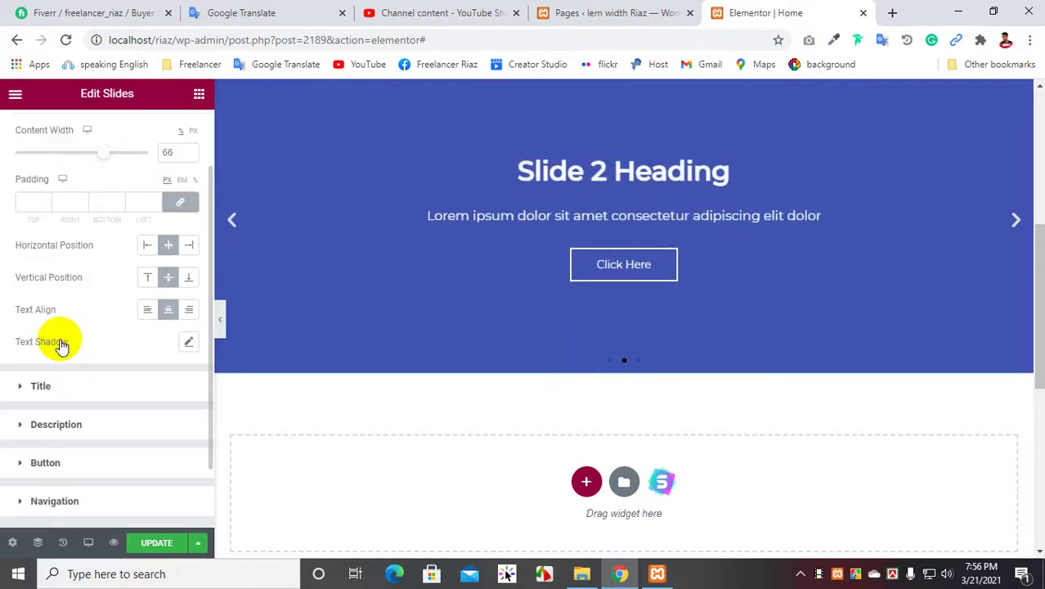
{"action": "left_click", "coordinate": [27, 390]}
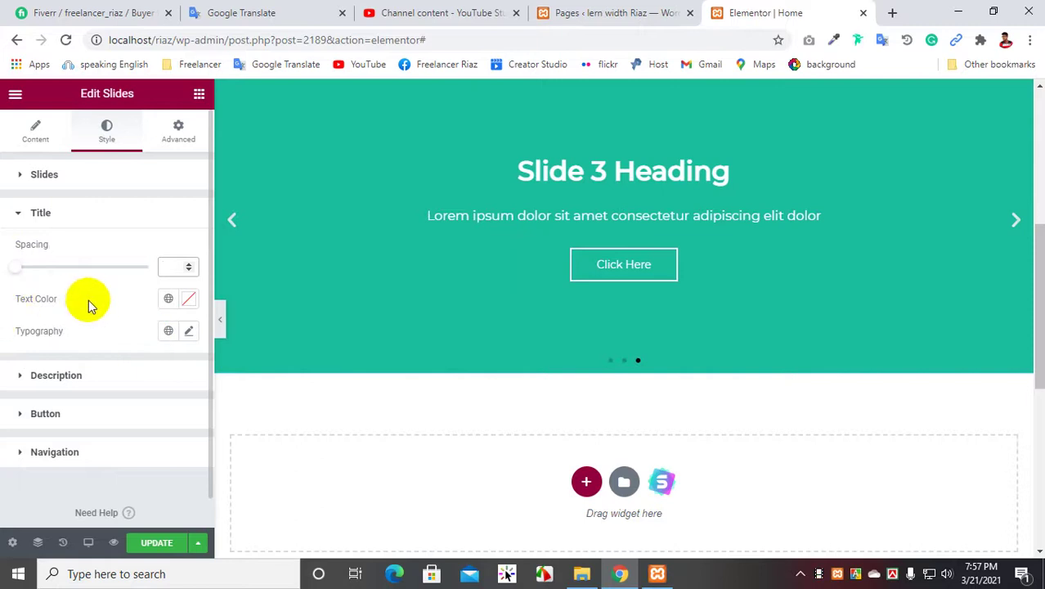
Step: Set the slide title's font family to Aclonica in its typography settings
{"action": "left_click", "coordinate": [187, 331]}
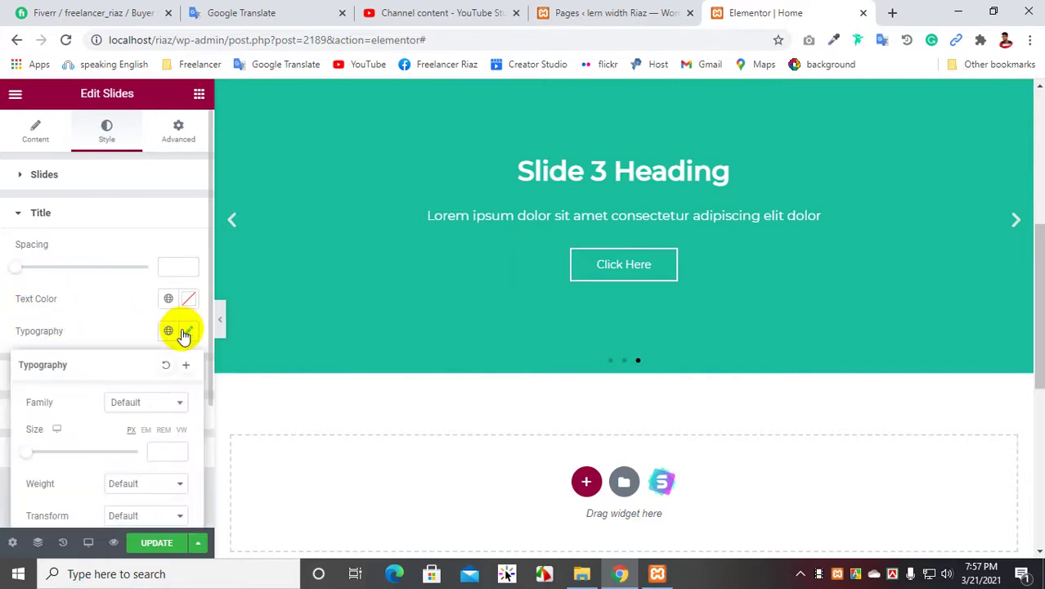
{"action": "scroll", "coordinate": [90, 303], "scroll_direction": "down", "scroll_amount": 2}
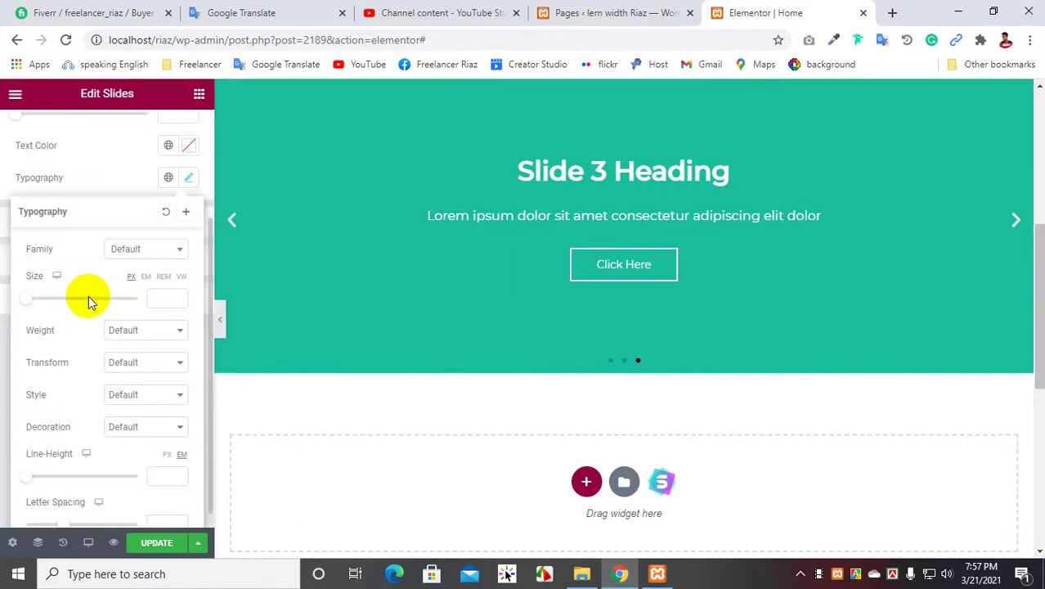
{"action": "left_click", "coordinate": [157, 256]}
{"action": "scroll", "coordinate": [154, 333], "scroll_direction": "down", "scroll_amount": 3}
{"action": "scroll", "coordinate": [156, 348], "scroll_direction": "down", "scroll_amount": 3}
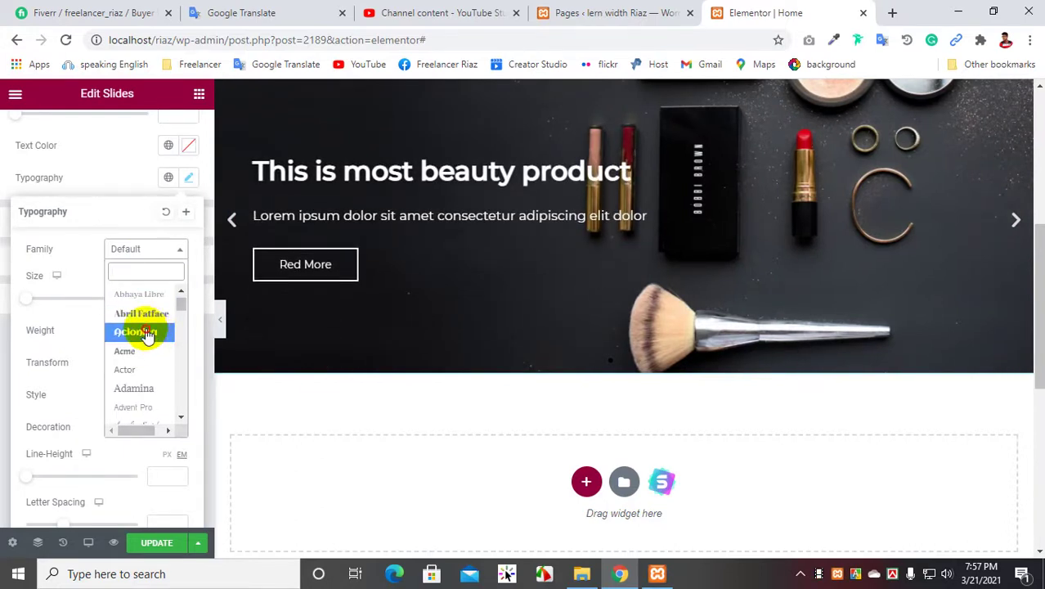
{"action": "left_click", "coordinate": [143, 332]}
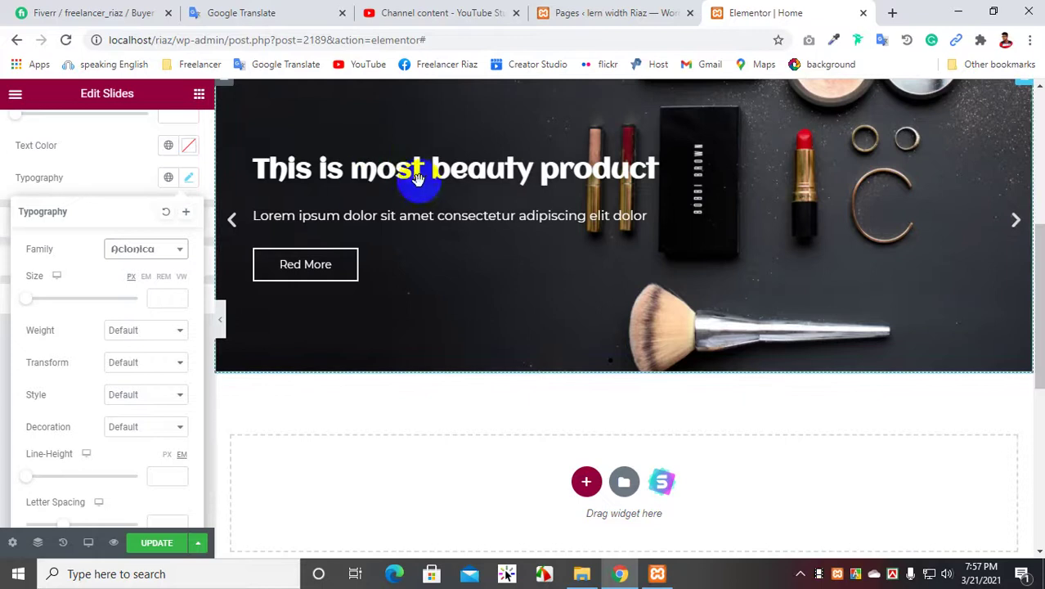
Step: Compare the slide titles' font with the hero section's heading and button on the page preview
{"action": "scroll", "coordinate": [496, 213], "scroll_direction": "up", "scroll_amount": 4}
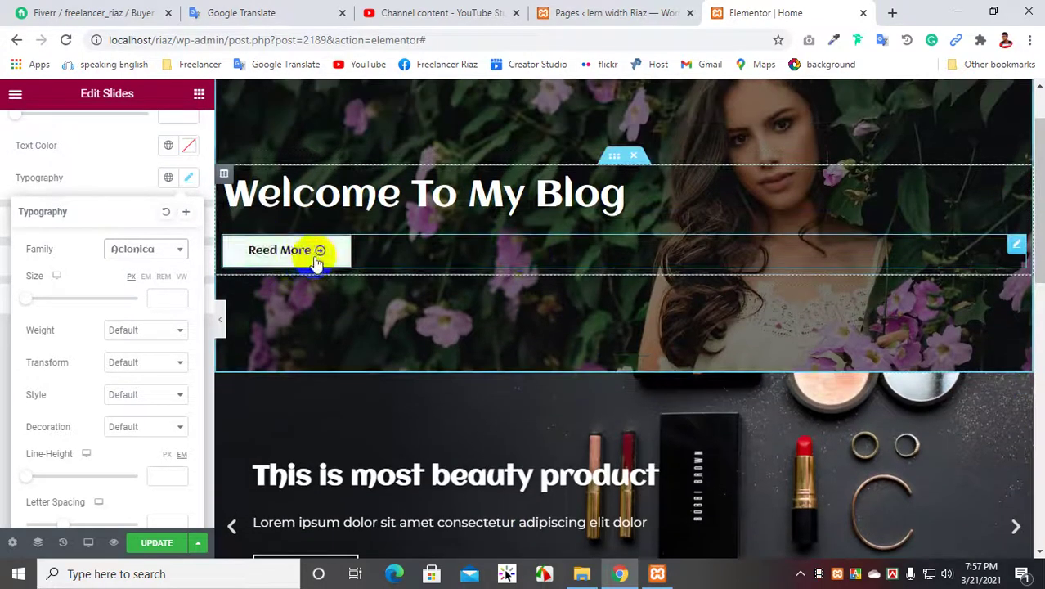
{"action": "scroll", "coordinate": [479, 234], "scroll_direction": "down", "scroll_amount": 3}
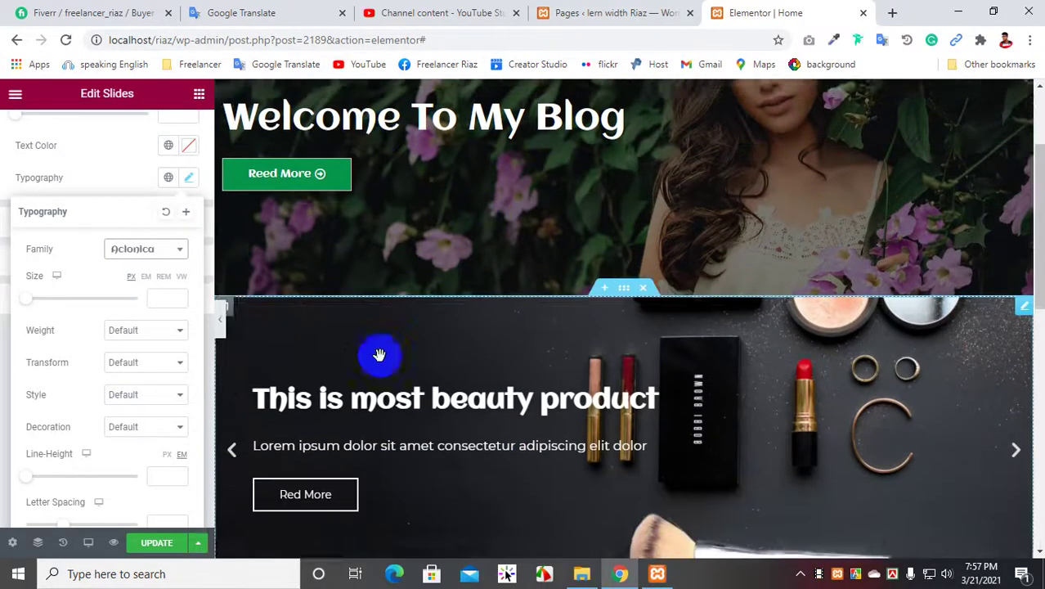
{"action": "scroll", "coordinate": [654, 254], "scroll_direction": "up", "scroll_amount": 4}
{"action": "scroll", "coordinate": [741, 275], "scroll_direction": "down", "scroll_amount": 1}
{"action": "scroll", "coordinate": [741, 277], "scroll_direction": "up", "scroll_amount": 1}
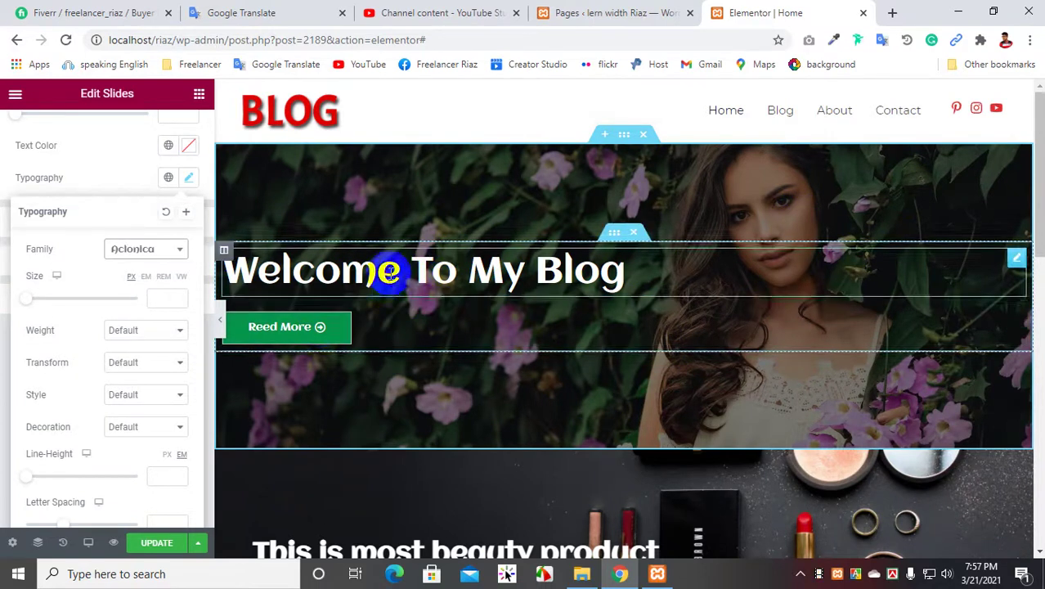
{"action": "left_click_drag", "start_coordinate": [384, 273], "coordinate": [572, 270]}
{"action": "scroll", "coordinate": [677, 175], "scroll_direction": "up", "scroll_amount": 4}
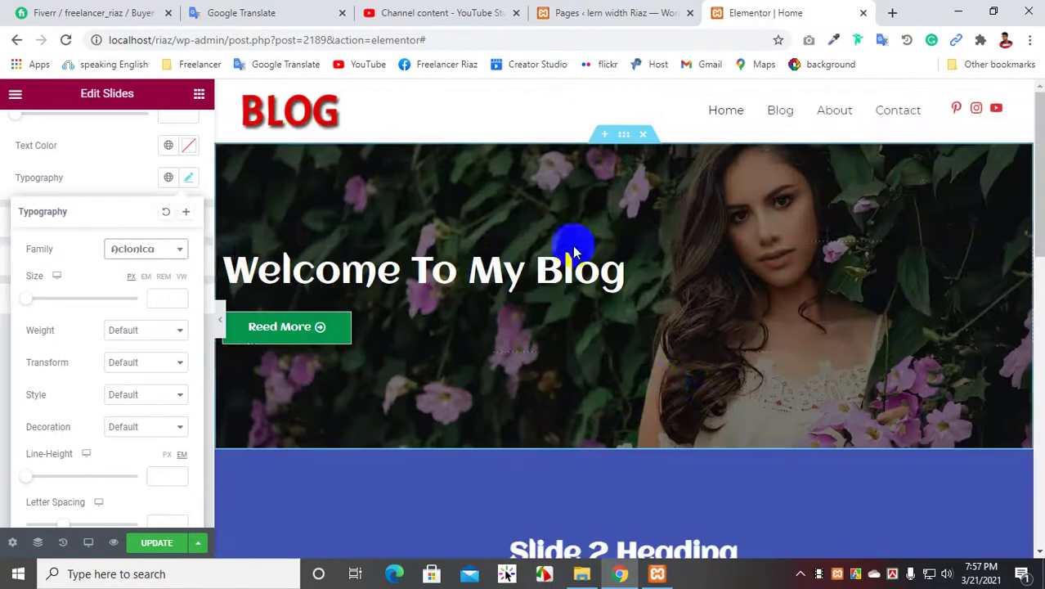
{"action": "left_click_drag", "start_coordinate": [577, 288], "coordinate": [561, 288]}
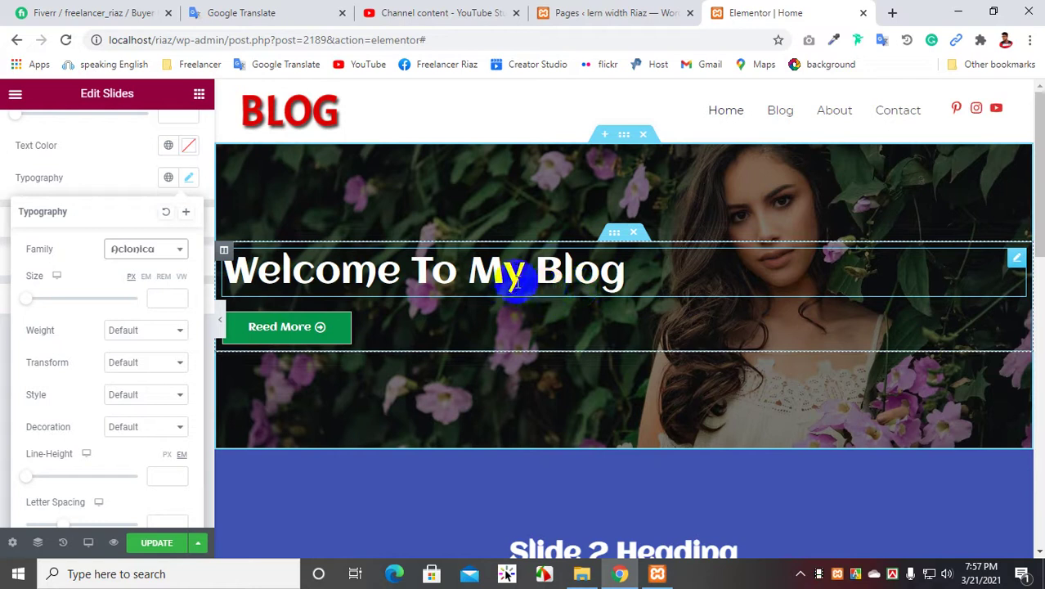
{"action": "scroll", "coordinate": [641, 246], "scroll_direction": "down", "scroll_amount": 1}
{"action": "scroll", "coordinate": [579, 307], "scroll_direction": "down", "scroll_amount": 2}
{"action": "scroll", "coordinate": [579, 309], "scroll_direction": "up", "scroll_amount": 1}
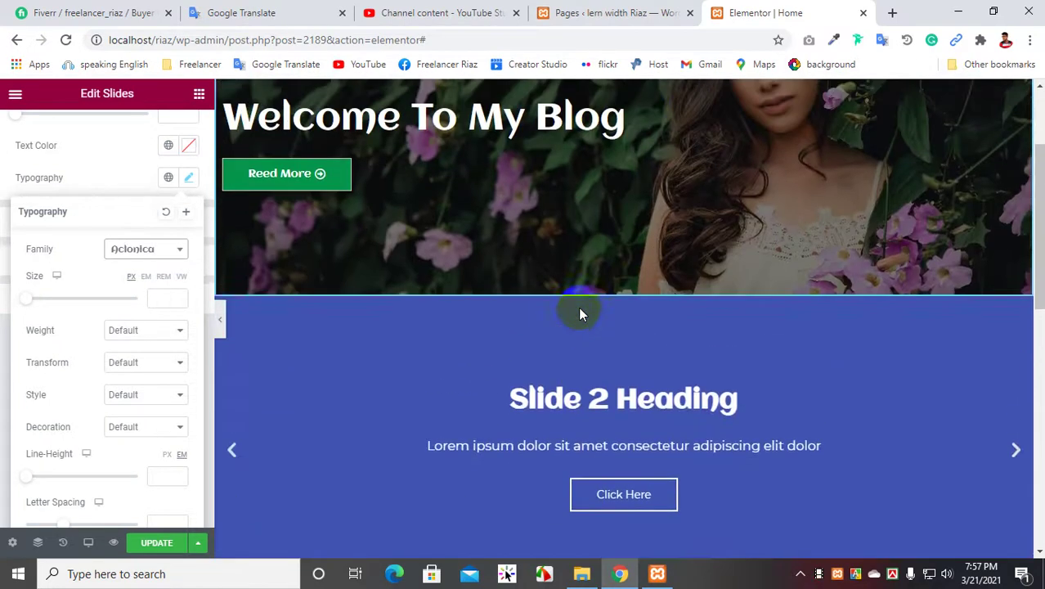
{"action": "scroll", "coordinate": [719, 262], "scroll_direction": "up", "scroll_amount": 1}
{"action": "scroll", "coordinate": [718, 262], "scroll_direction": "up", "scroll_amount": 2}
{"action": "scroll", "coordinate": [635, 285], "scroll_direction": "down", "scroll_amount": 3}
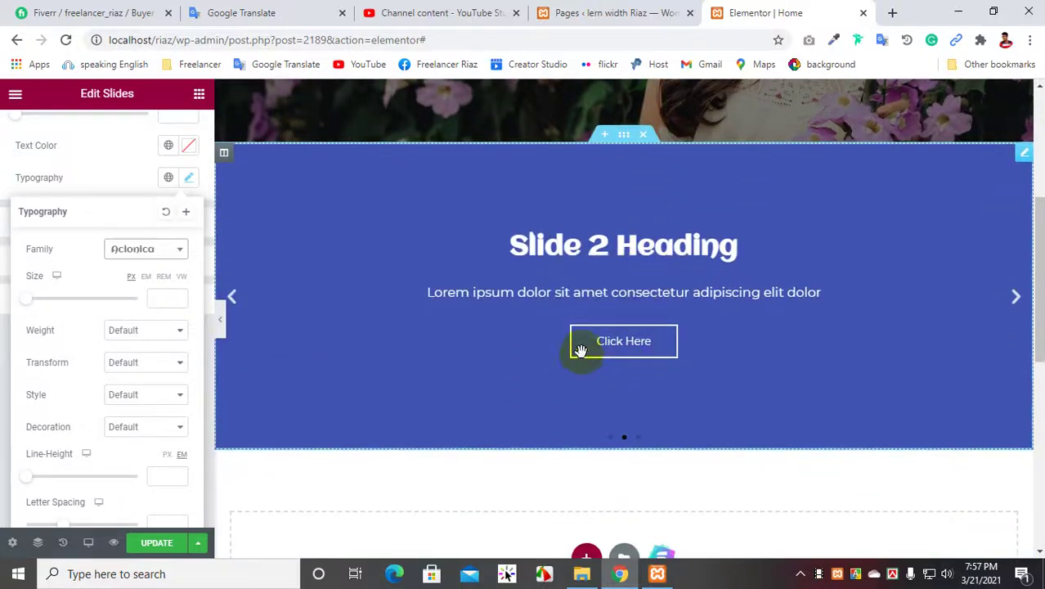
{"action": "scroll", "coordinate": [553, 259], "scroll_direction": "down", "scroll_amount": 2}
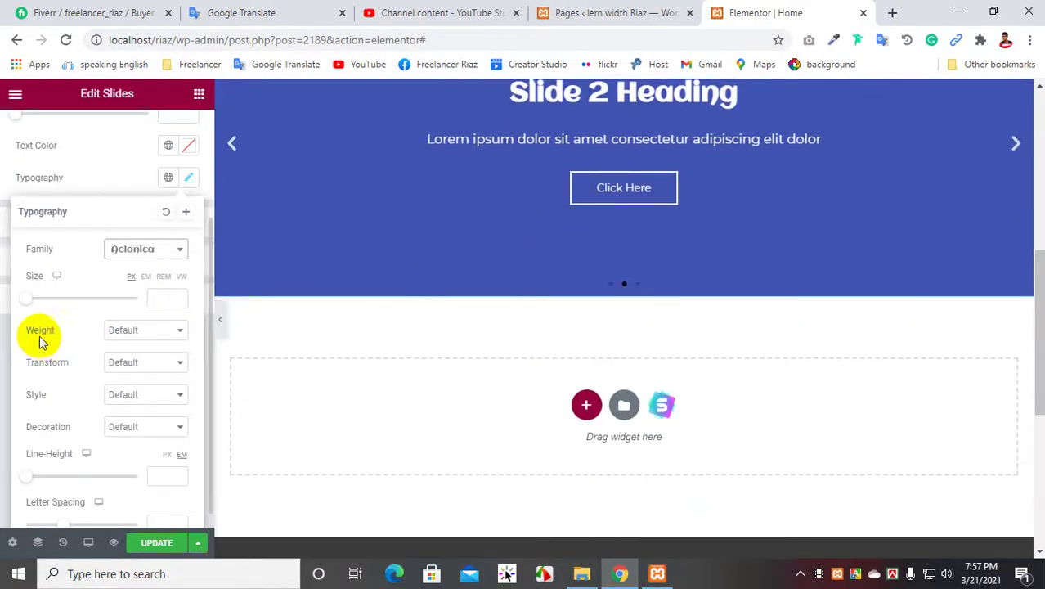
Step: Look through the remaining title typography options and collapse the title settings
{"action": "scroll", "coordinate": [122, 385], "scroll_direction": "down", "scroll_amount": 1}
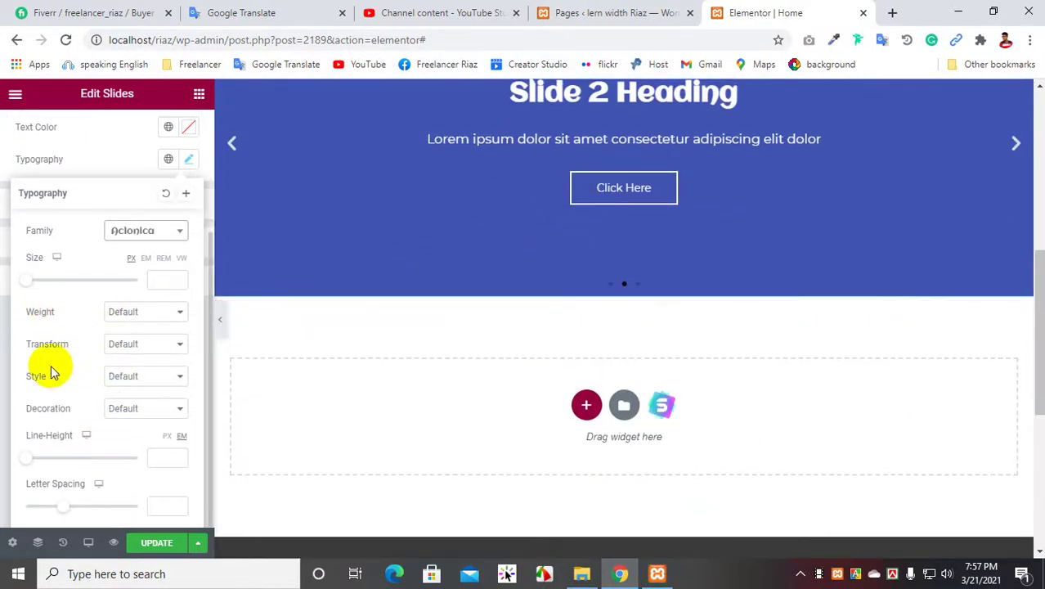
{"action": "scroll", "coordinate": [89, 358], "scroll_direction": "up", "scroll_amount": 2}
{"action": "scroll", "coordinate": [88, 359], "scroll_direction": "up", "scroll_amount": 1}
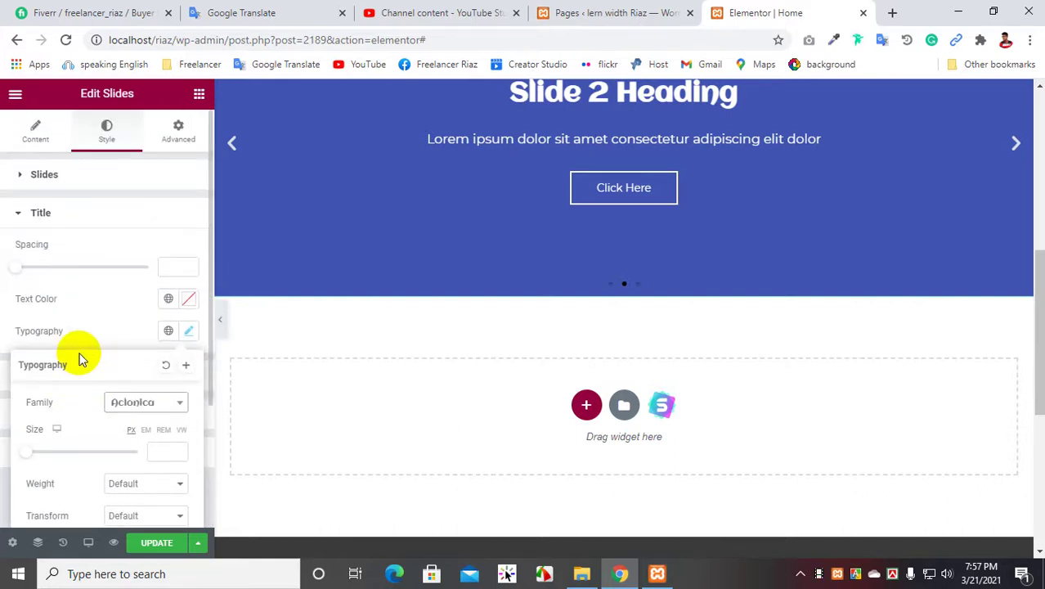
{"action": "left_click", "coordinate": [15, 213]}
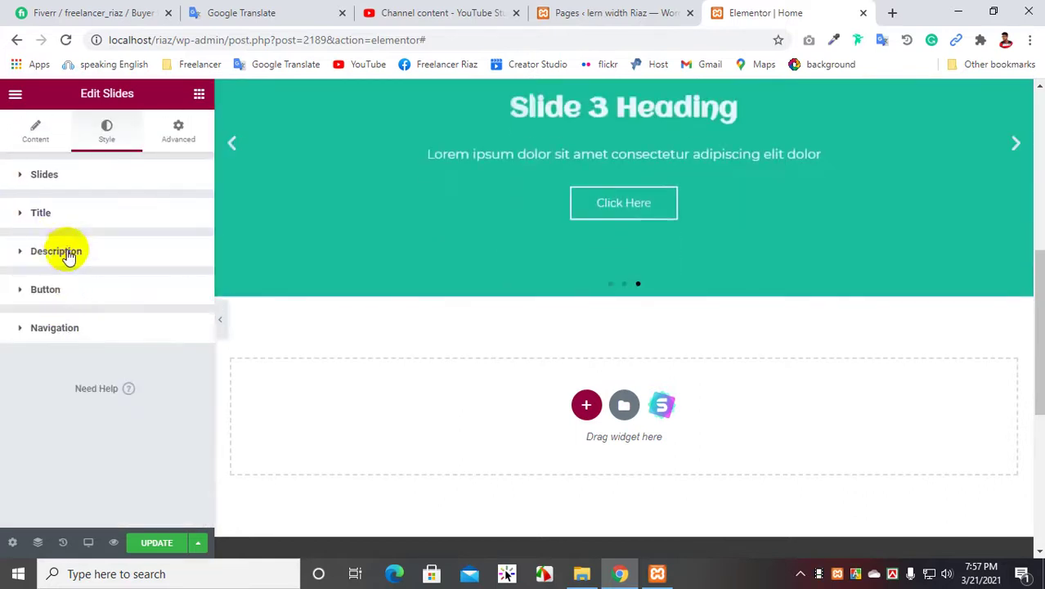
Step: Set the slide description's font family to Aclonica and close its typography settings
{"action": "left_click", "coordinate": [26, 254]}
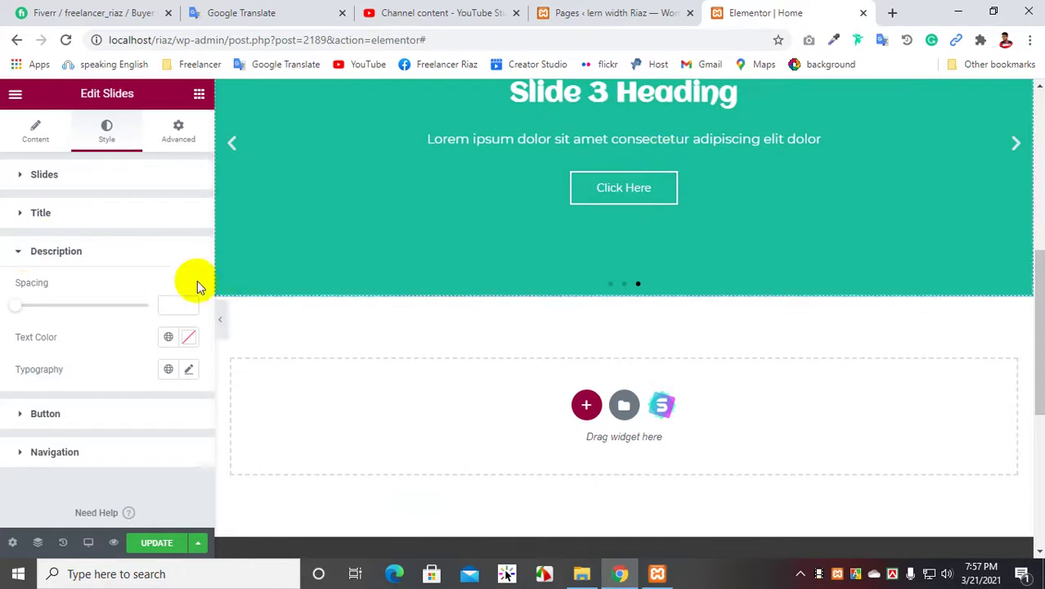
{"action": "left_click", "coordinate": [188, 368]}
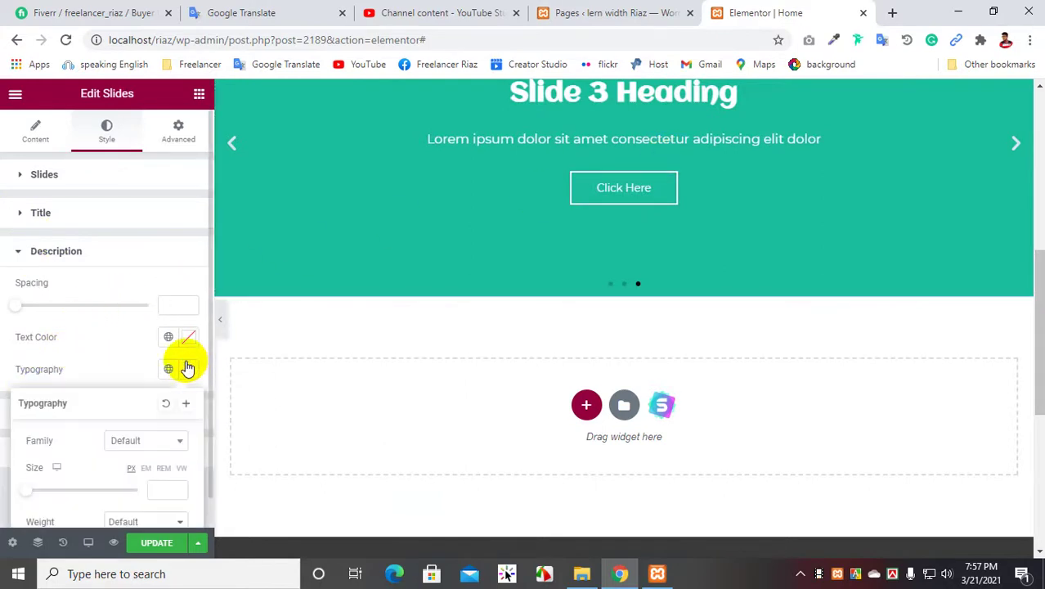
{"action": "scroll", "coordinate": [72, 366], "scroll_direction": "down", "scroll_amount": 1}
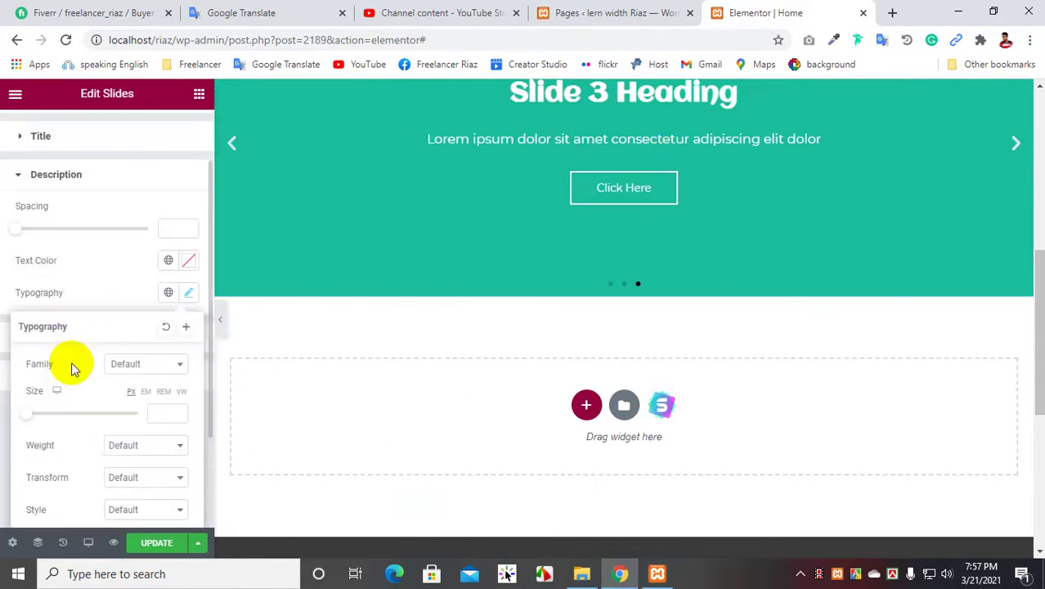
{"action": "left_click", "coordinate": [157, 373]}
{"action": "scroll", "coordinate": [151, 426], "scroll_direction": "down", "scroll_amount": 3}
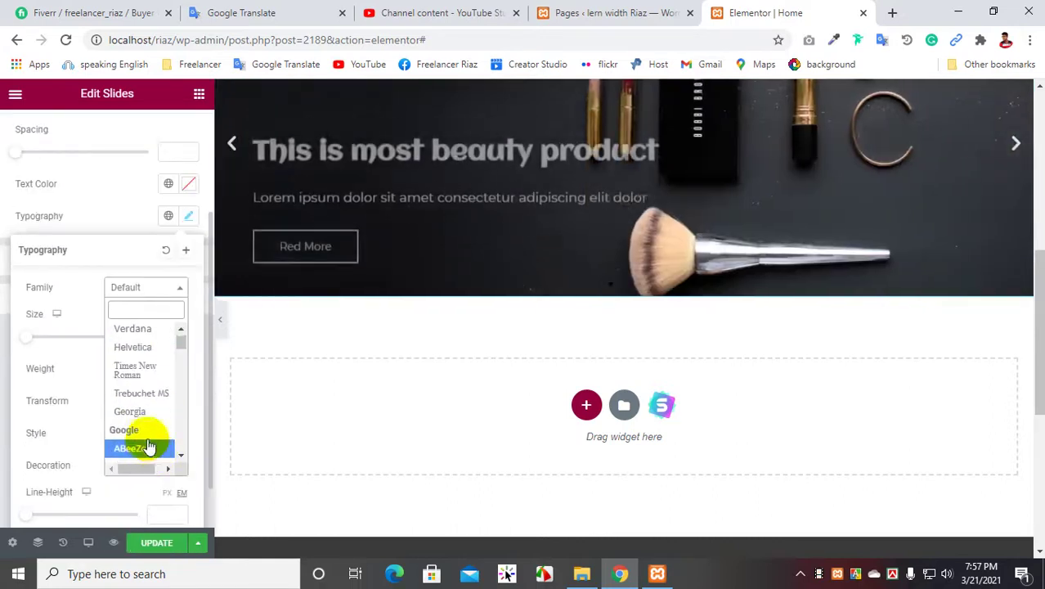
{"action": "scroll", "coordinate": [159, 413], "scroll_direction": "down", "scroll_amount": 2}
{"action": "left_click", "coordinate": [139, 447]}
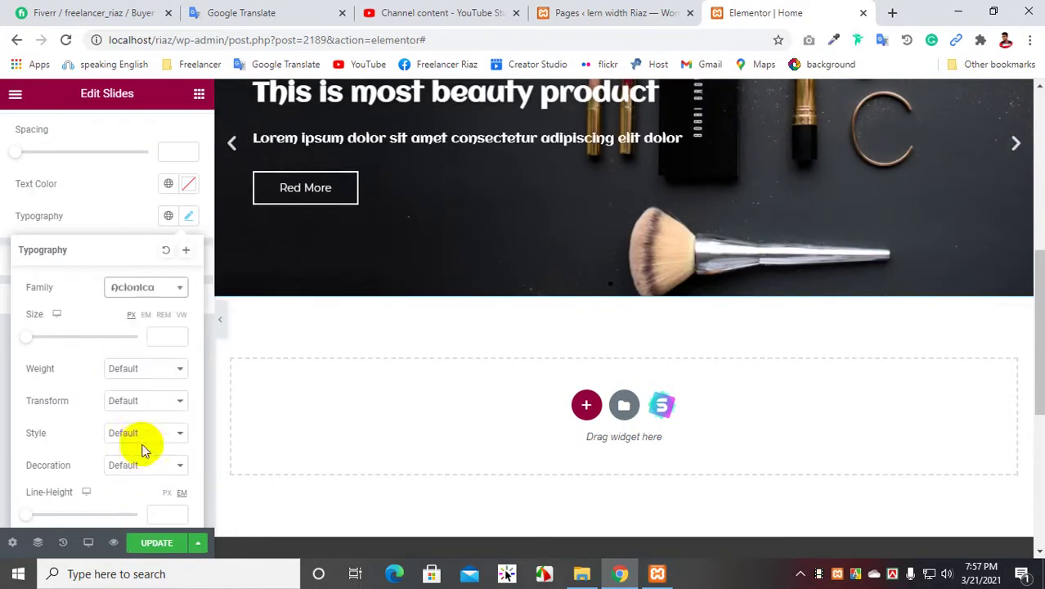
{"action": "left_click", "coordinate": [189, 219]}
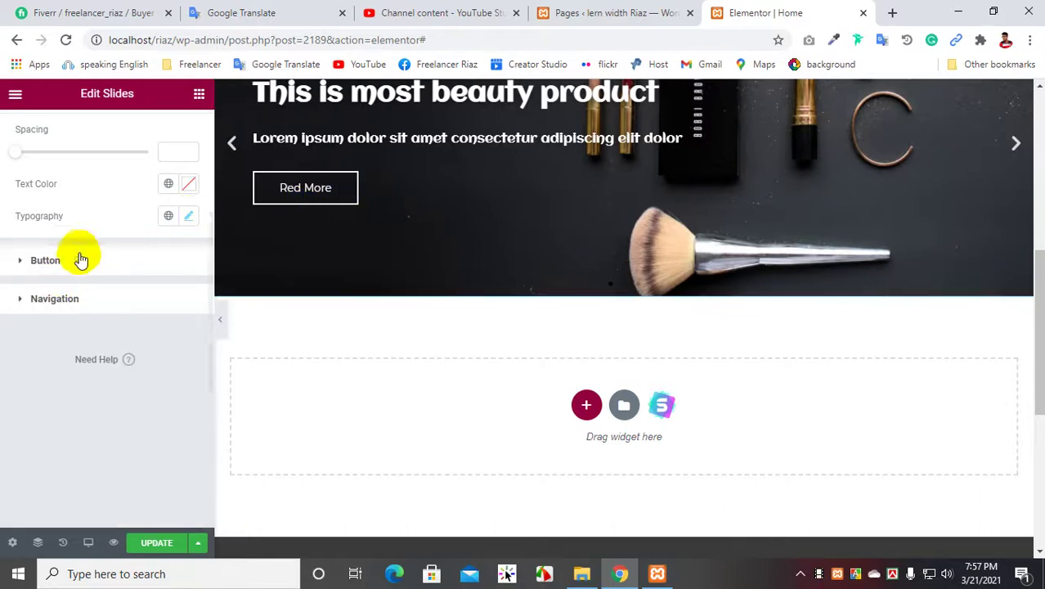
Step: Set the slide button's font family to Aclonica and check the button in the preview
{"action": "left_click", "coordinate": [20, 262]}
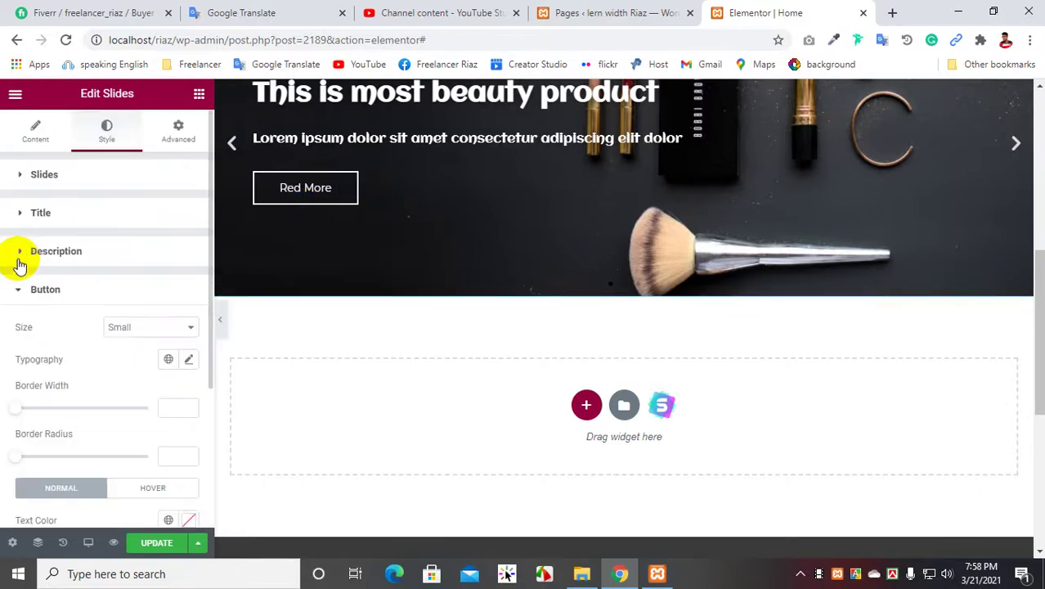
{"action": "left_click", "coordinate": [189, 361]}
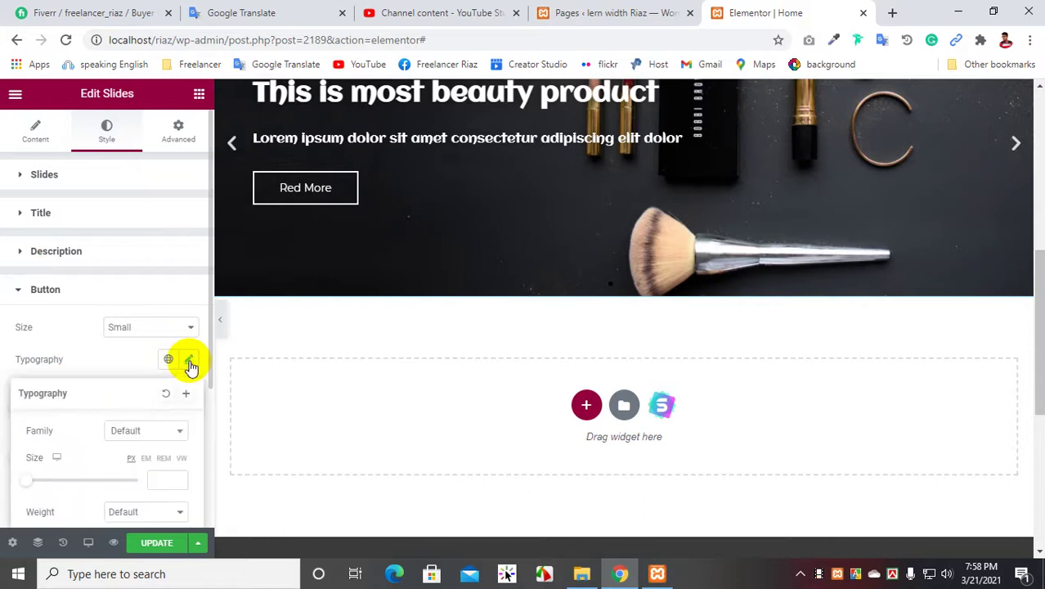
{"action": "scroll", "coordinate": [135, 433], "scroll_direction": "down", "scroll_amount": 1}
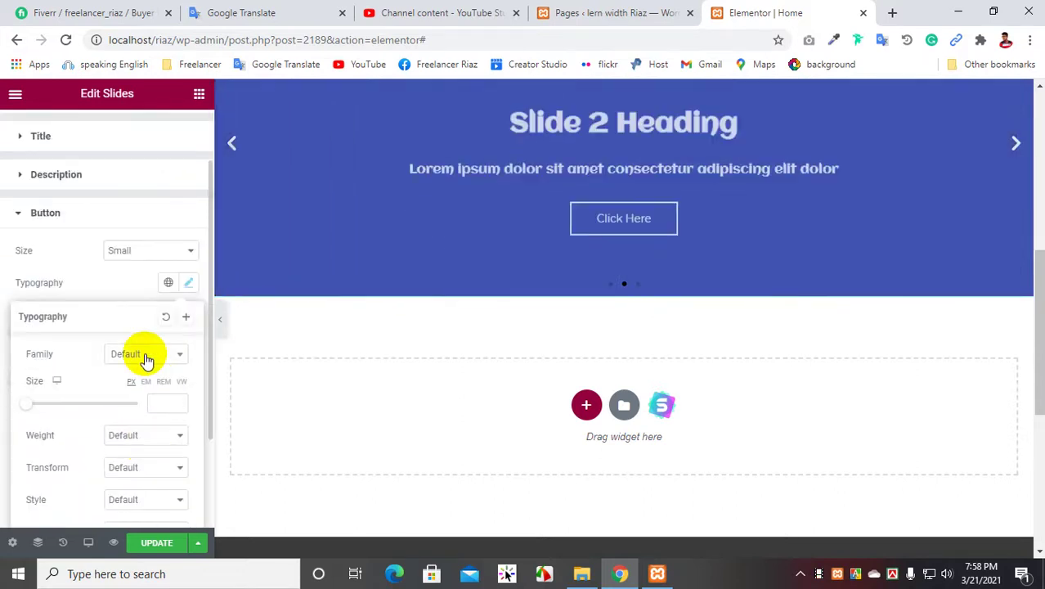
{"action": "left_click", "coordinate": [145, 360]}
{"action": "scroll", "coordinate": [135, 458], "scroll_direction": "down", "scroll_amount": 1}
{"action": "scroll", "coordinate": [141, 458], "scroll_direction": "down", "scroll_amount": 2}
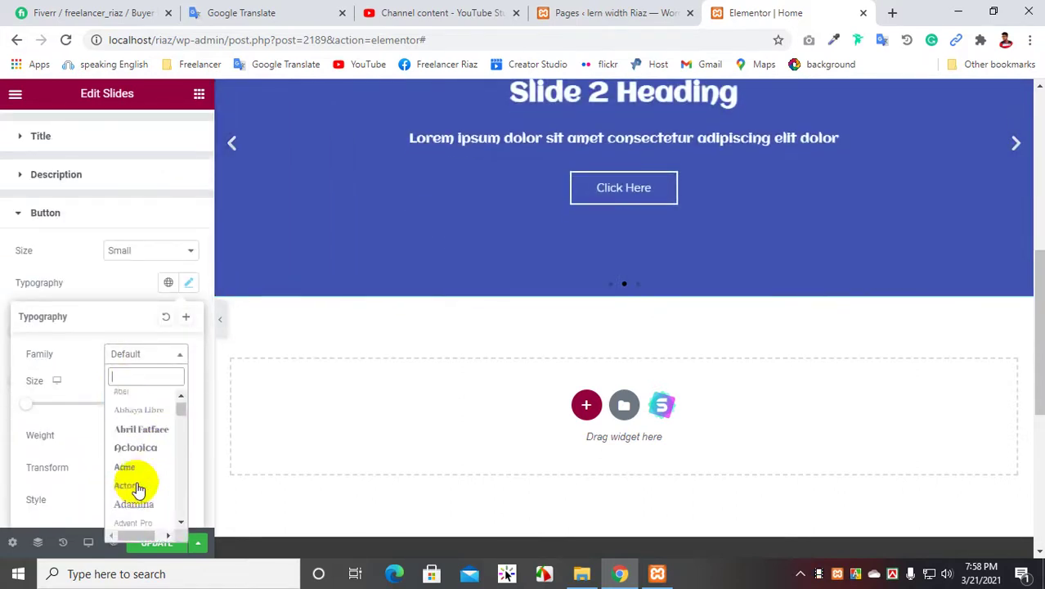
{"action": "left_click", "coordinate": [139, 440]}
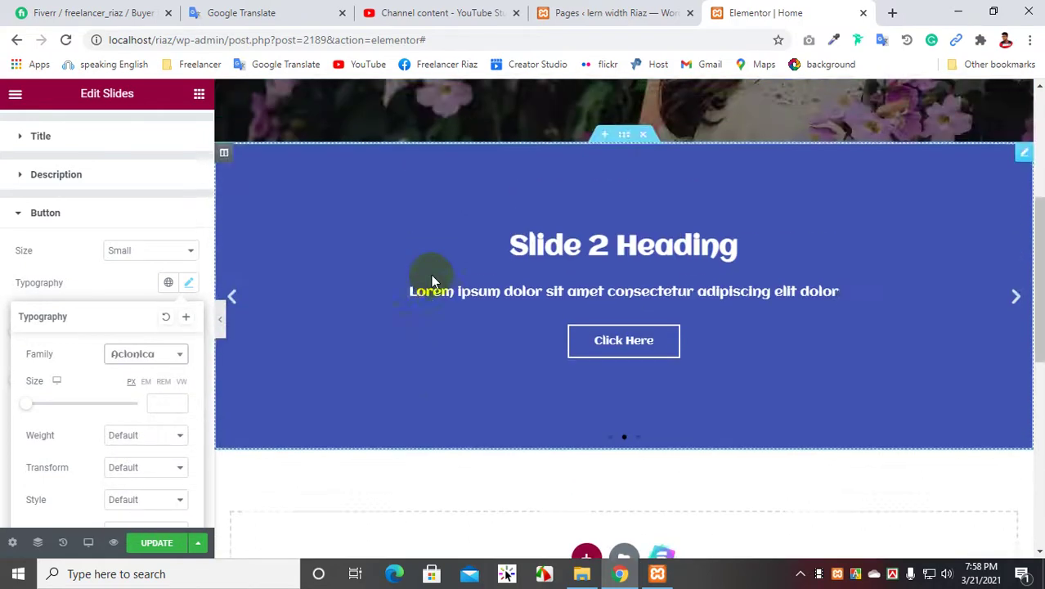
{"action": "scroll", "coordinate": [178, 355], "scroll_direction": "down", "scroll_amount": 1}
{"action": "scroll", "coordinate": [134, 332], "scroll_direction": "up", "scroll_amount": 2}
{"action": "scroll", "coordinate": [135, 334], "scroll_direction": "down", "scroll_amount": 2}
{"action": "scroll", "coordinate": [41, 230], "scroll_direction": "up", "scroll_amount": 1}
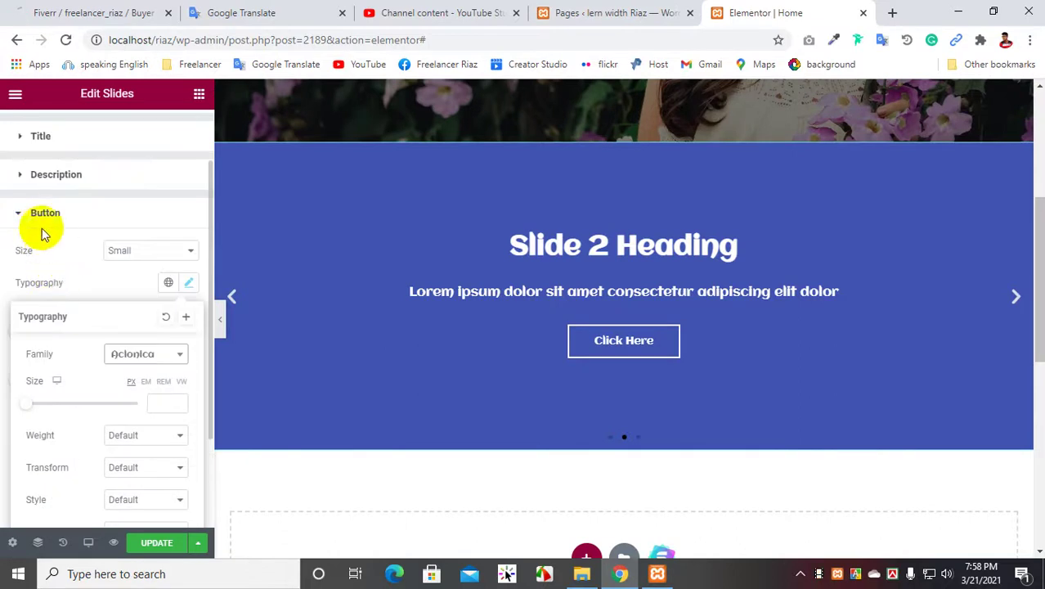
Step: Switch from the button to the navigation style settings and set the arrows position to Inside
{"action": "left_click", "coordinate": [18, 215]}
{"action": "left_click", "coordinate": [20, 331]}
{"action": "scroll", "coordinate": [117, 348], "scroll_direction": "down", "scroll_amount": 1}
{"action": "left_click", "coordinate": [140, 324]}
{"action": "left_click", "coordinate": [129, 338]}
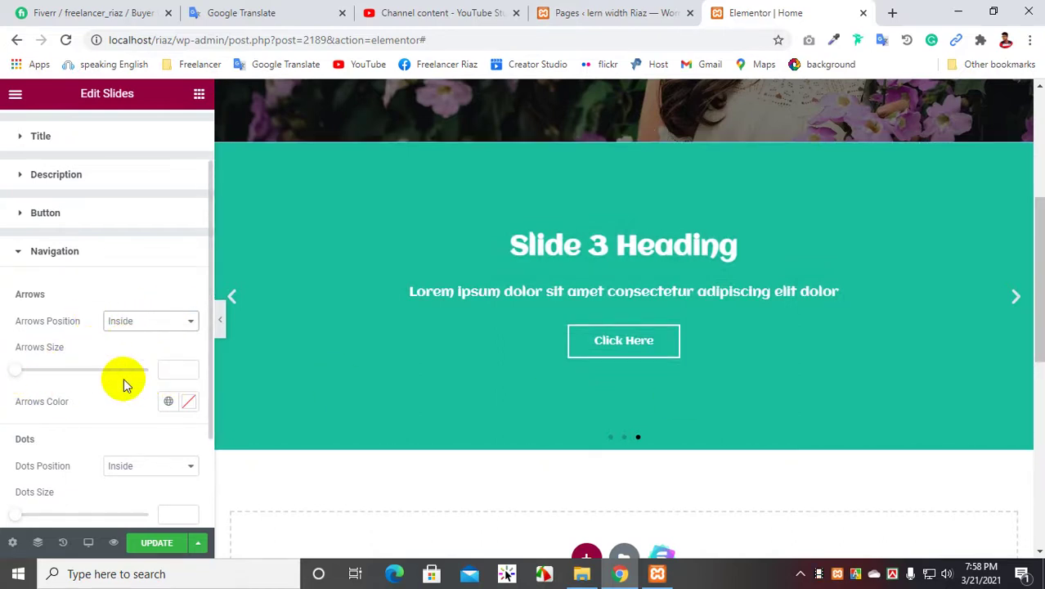
Step: Try the Outside position for the navigation dots, then return it to Inside
{"action": "scroll", "coordinate": [62, 401], "scroll_direction": "down", "scroll_amount": 2}
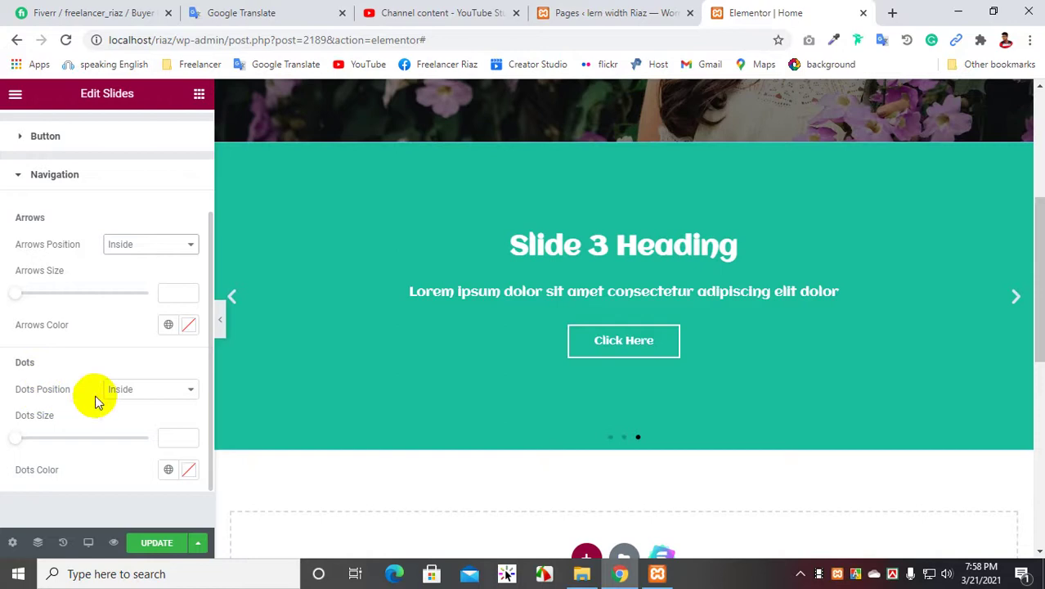
{"action": "left_click", "coordinate": [141, 390]}
{"action": "left_click", "coordinate": [131, 405]}
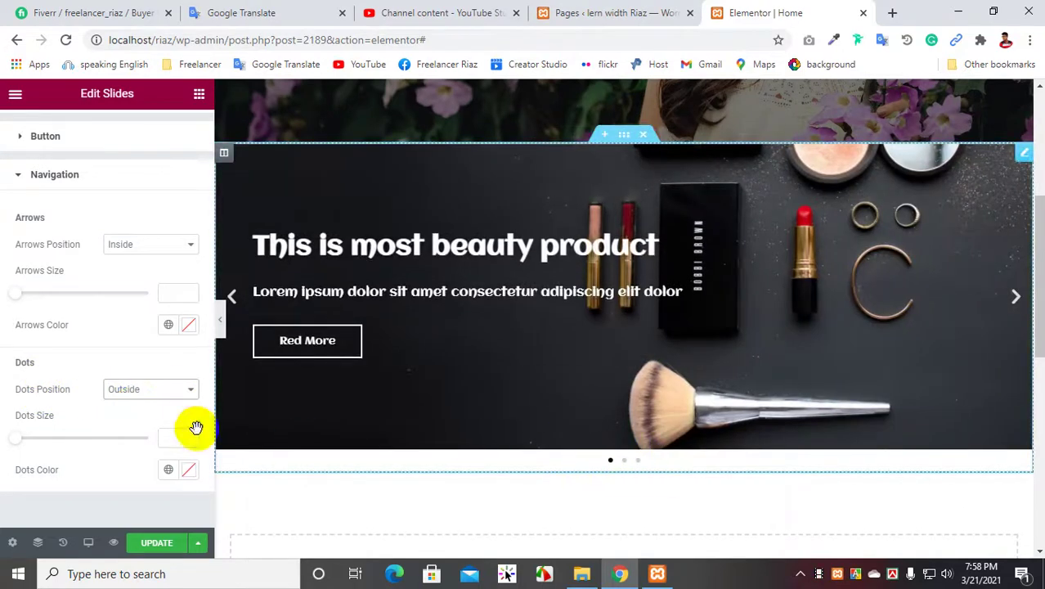
{"action": "left_click", "coordinate": [144, 418]}
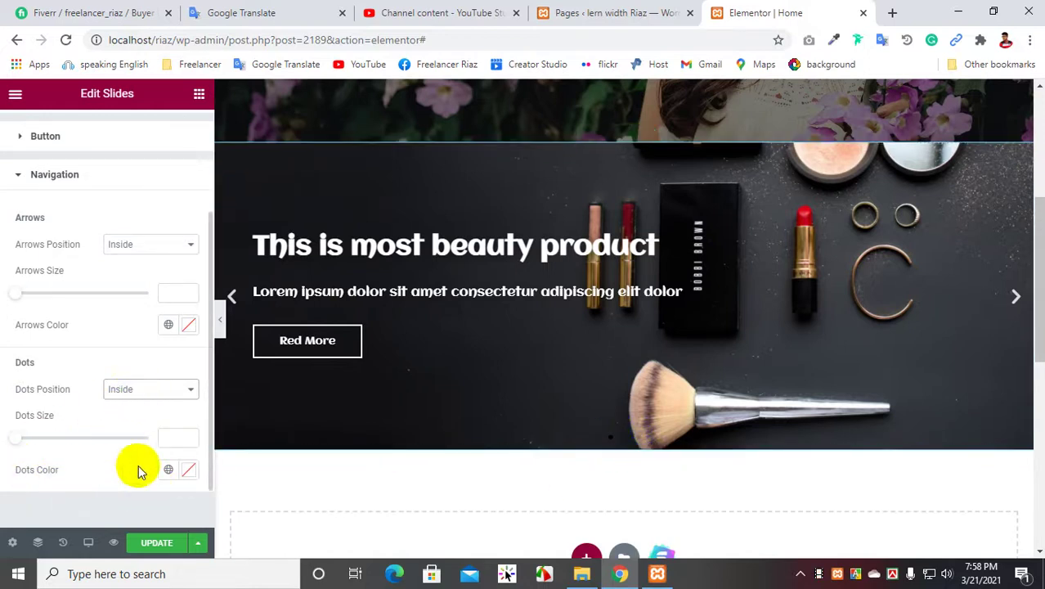
Step: Set the navigation dots' color to red (#FB0000) and collapse the navigation settings
{"action": "left_click", "coordinate": [189, 471]}
{"action": "left_click_drag", "start_coordinate": [210, 341], "coordinate": [297, 255]}
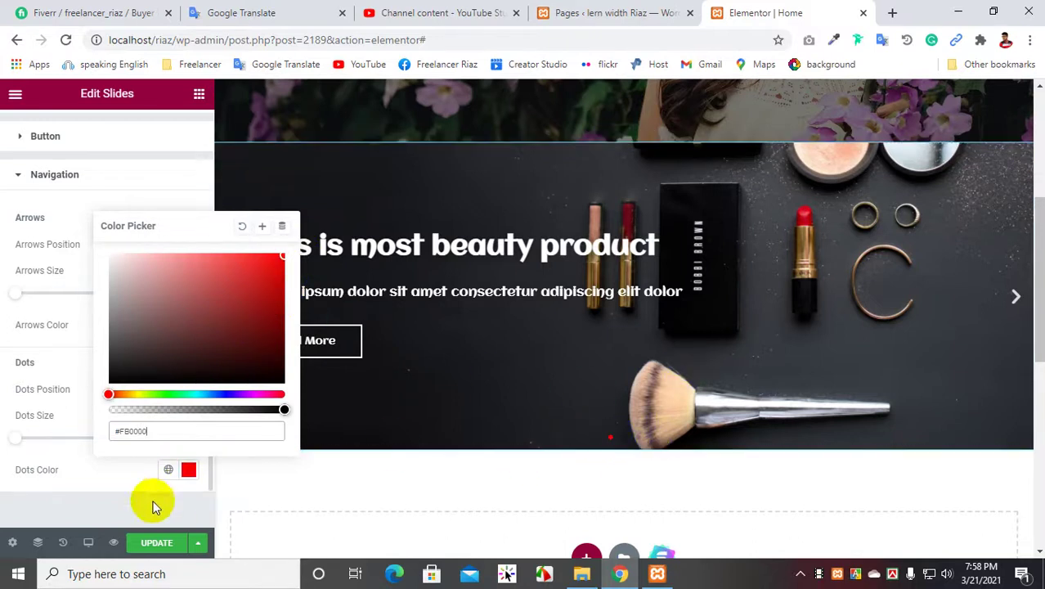
{"action": "left_click", "coordinate": [71, 500]}
{"action": "scroll", "coordinate": [70, 432], "scroll_direction": "up", "scroll_amount": 2}
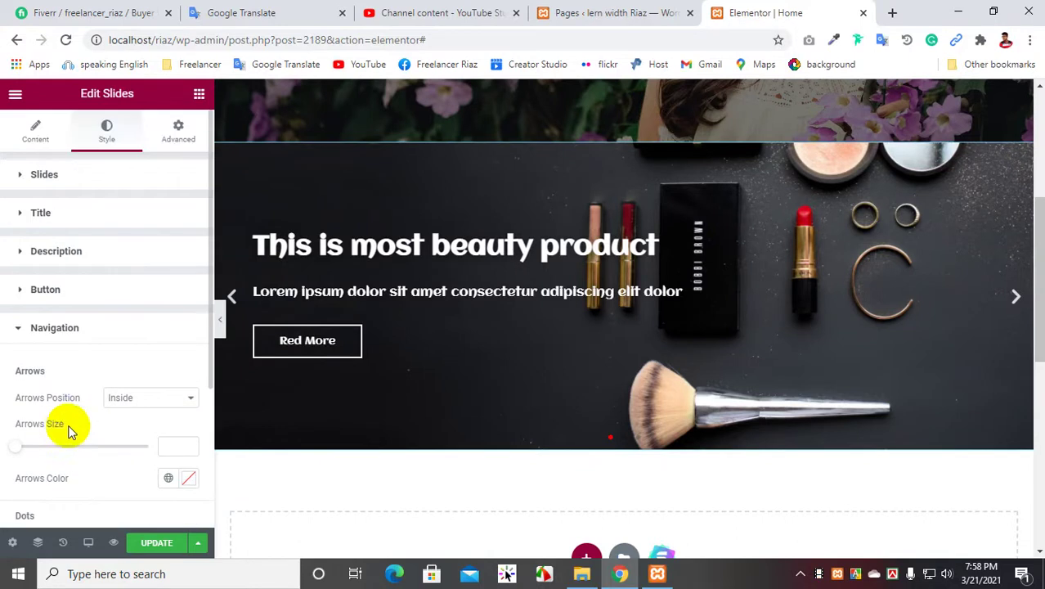
{"action": "left_click", "coordinate": [19, 330]}
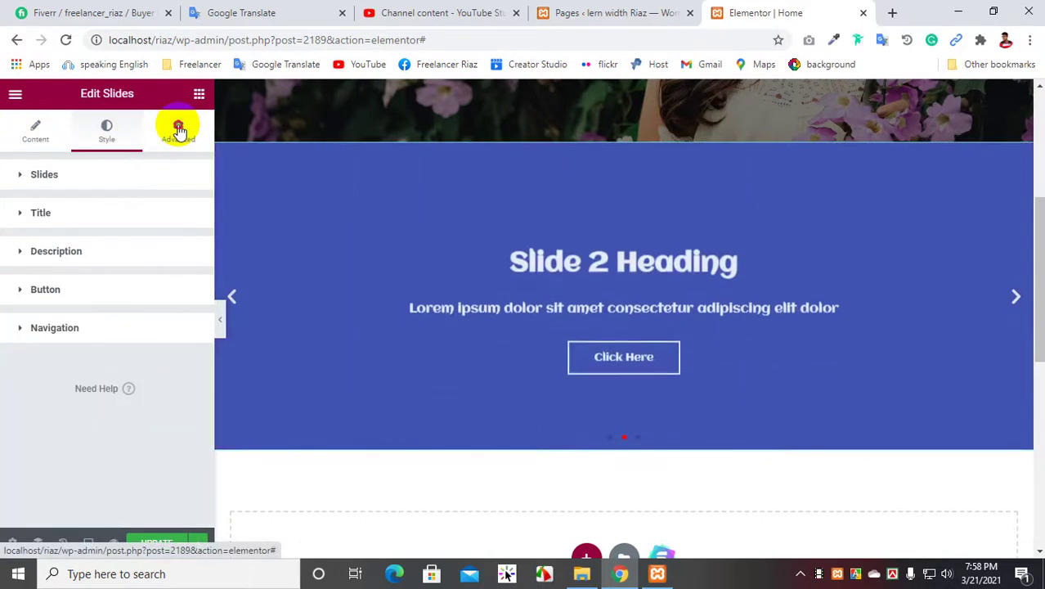
Step: Look through the Slides widget's advanced settings
{"action": "left_click", "coordinate": [179, 129]}
{"action": "scroll", "coordinate": [73, 409], "scroll_direction": "down", "scroll_amount": 2}
{"action": "scroll", "coordinate": [118, 438], "scroll_direction": "down", "scroll_amount": 2}
{"action": "scroll", "coordinate": [100, 388], "scroll_direction": "up", "scroll_amount": 4}
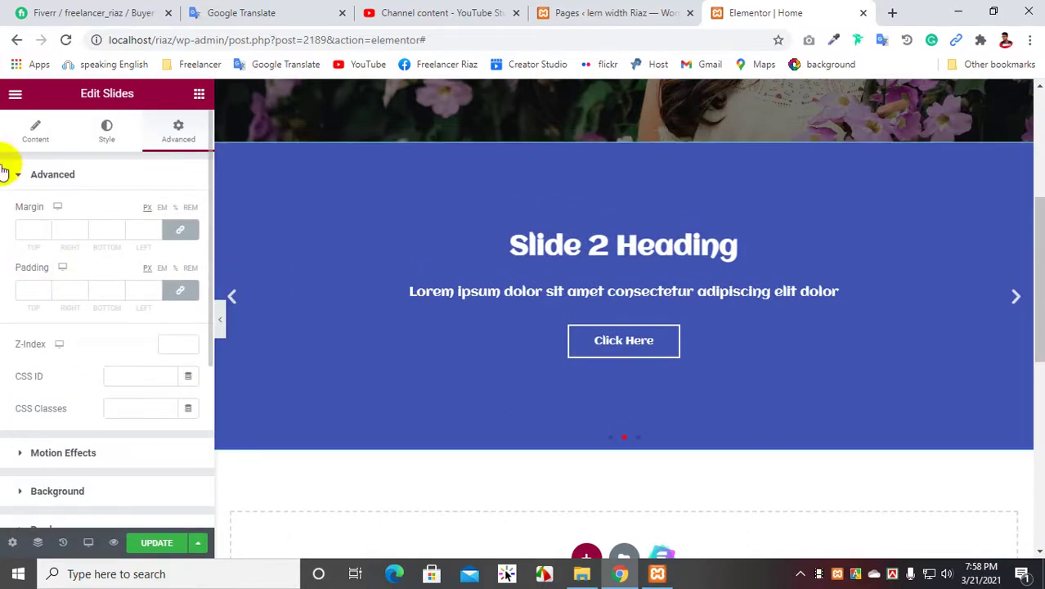
Step: Return to the Slides content settings, duplicate the Slide 2 item and delete the copy
{"action": "left_click", "coordinate": [29, 133]}
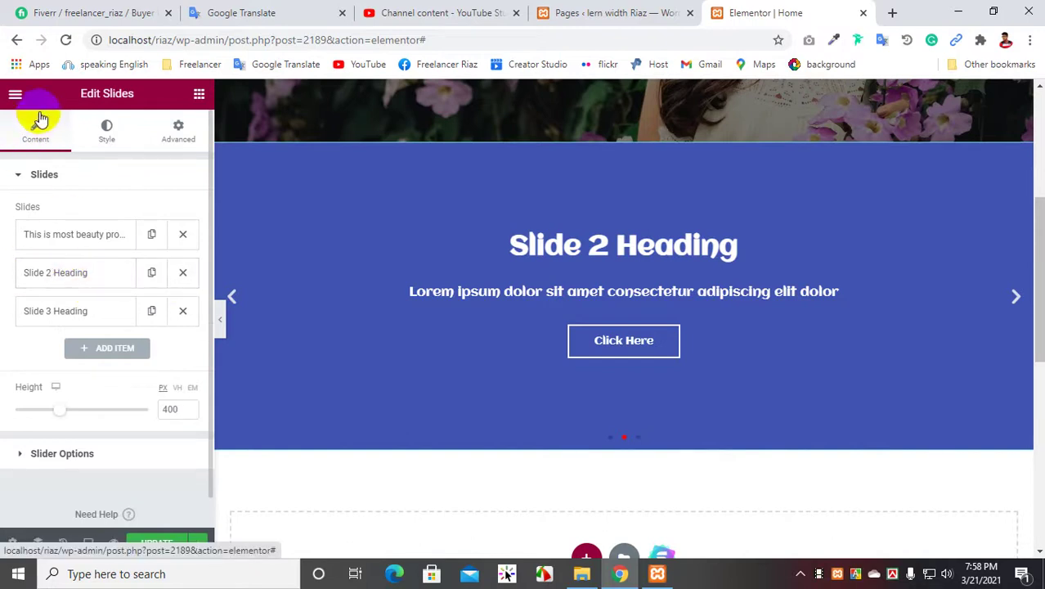
{"action": "left_click", "coordinate": [152, 273]}
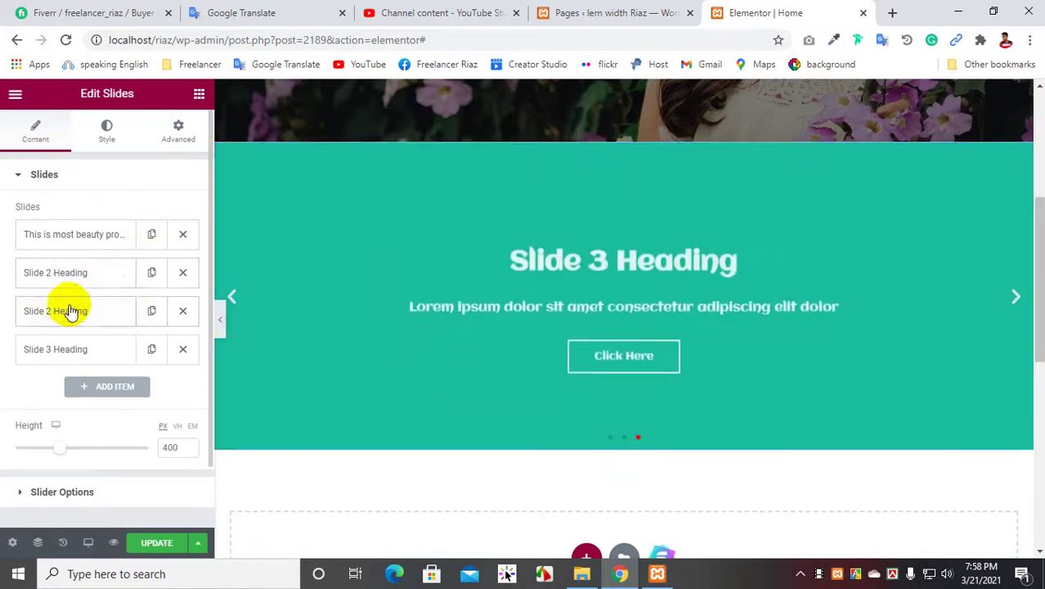
{"action": "left_click", "coordinate": [181, 312]}
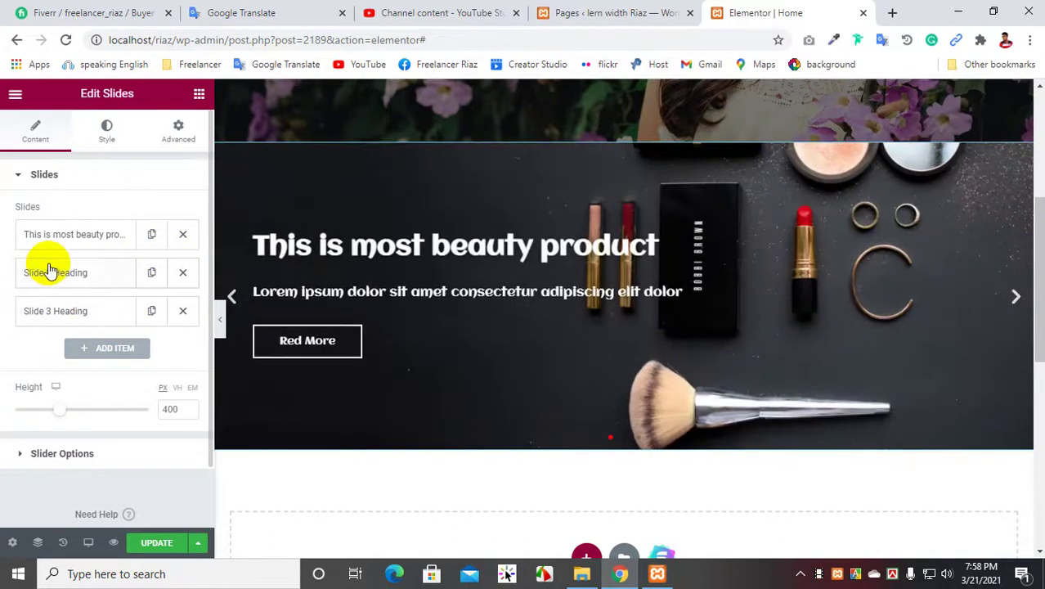
Step: Expand the Slide 2 item and set its background image to makeup-brand-artist.jpg from the media library
{"action": "left_click", "coordinate": [46, 273]}
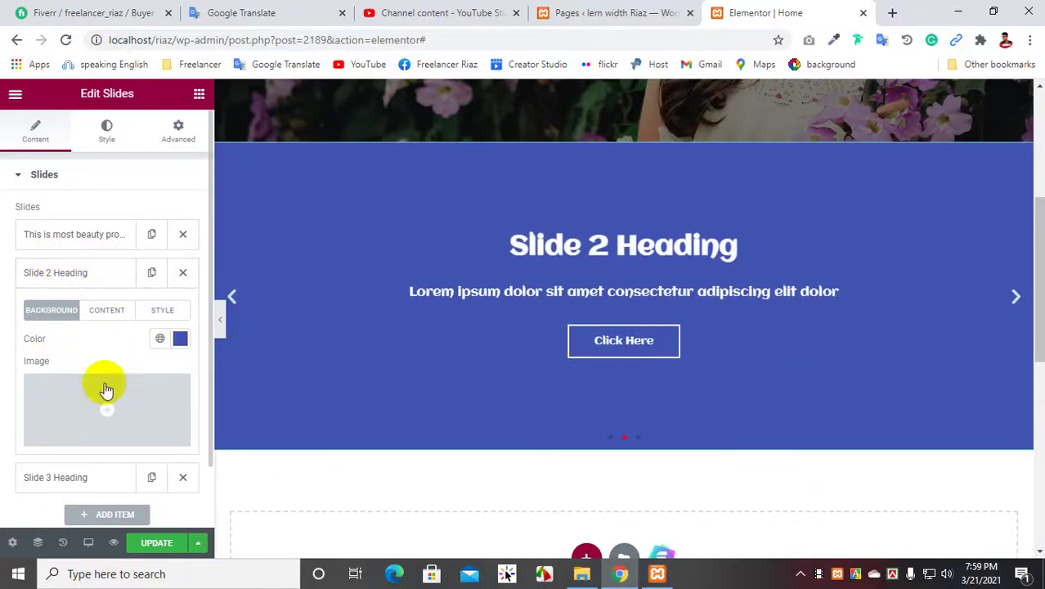
{"action": "left_click", "coordinate": [124, 404]}
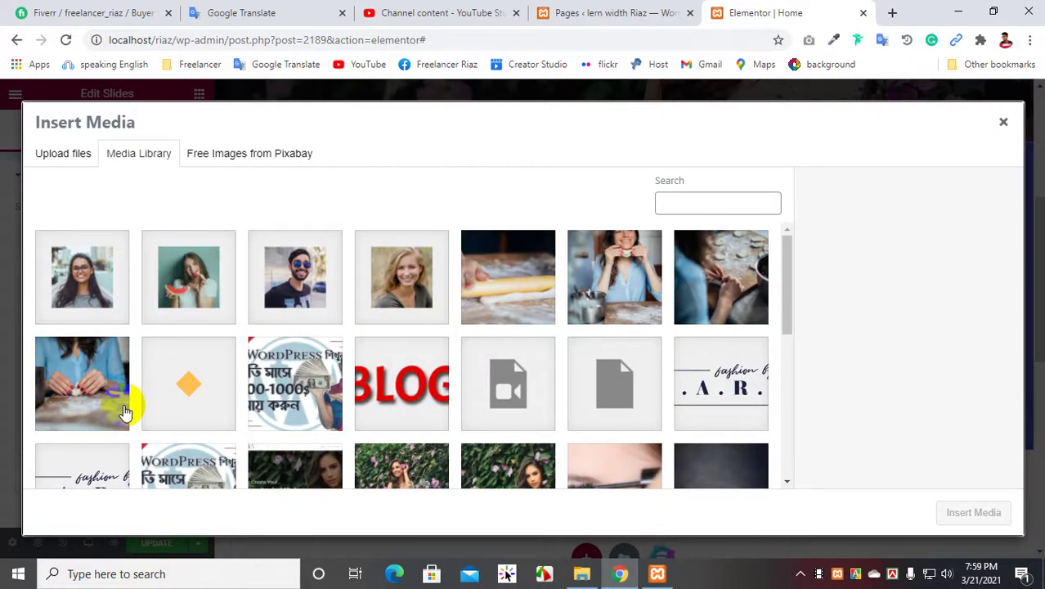
{"action": "scroll", "coordinate": [389, 352], "scroll_direction": "down", "scroll_amount": 3}
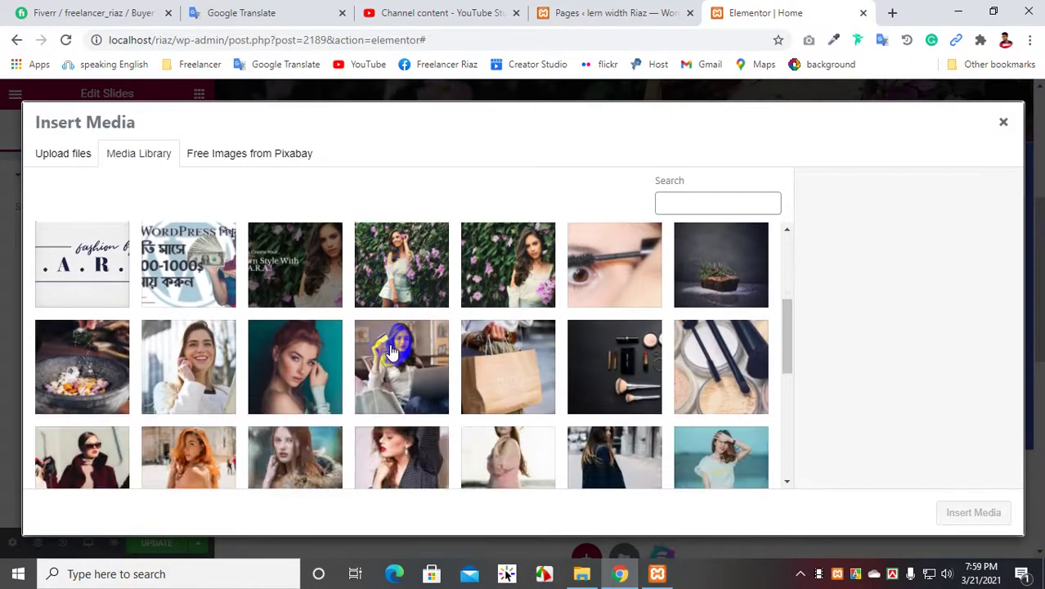
{"action": "left_click", "coordinate": [304, 386]}
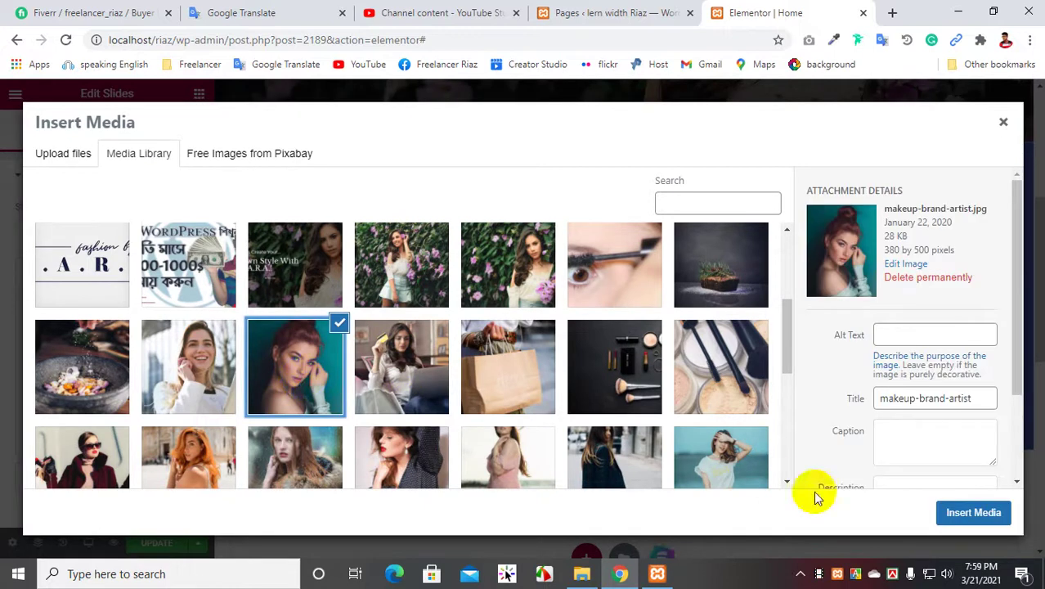
{"action": "left_click", "coordinate": [982, 514]}
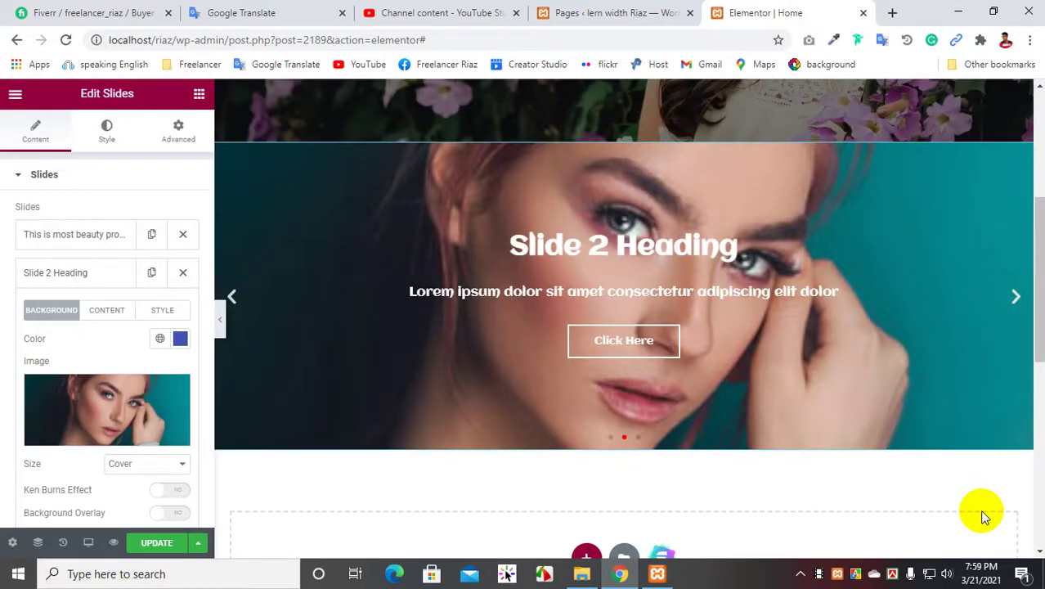
Step: Replace Slide 2's background image with fashion-shopping.jpg from the media library and bring that slide back in the preview
{"action": "left_click", "coordinate": [148, 421]}
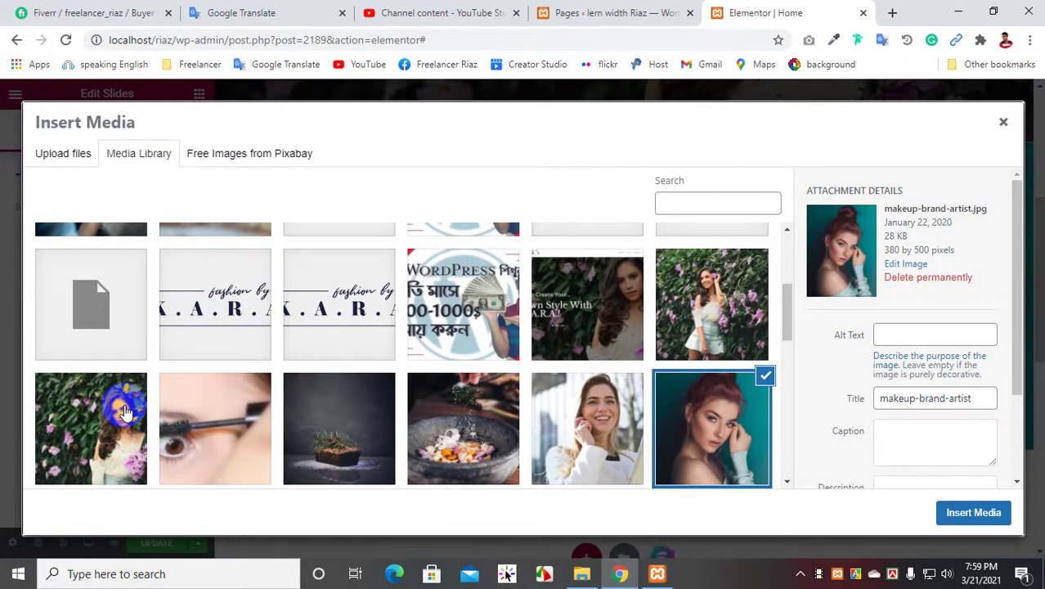
{"action": "scroll", "coordinate": [124, 414], "scroll_direction": "down", "scroll_amount": 2}
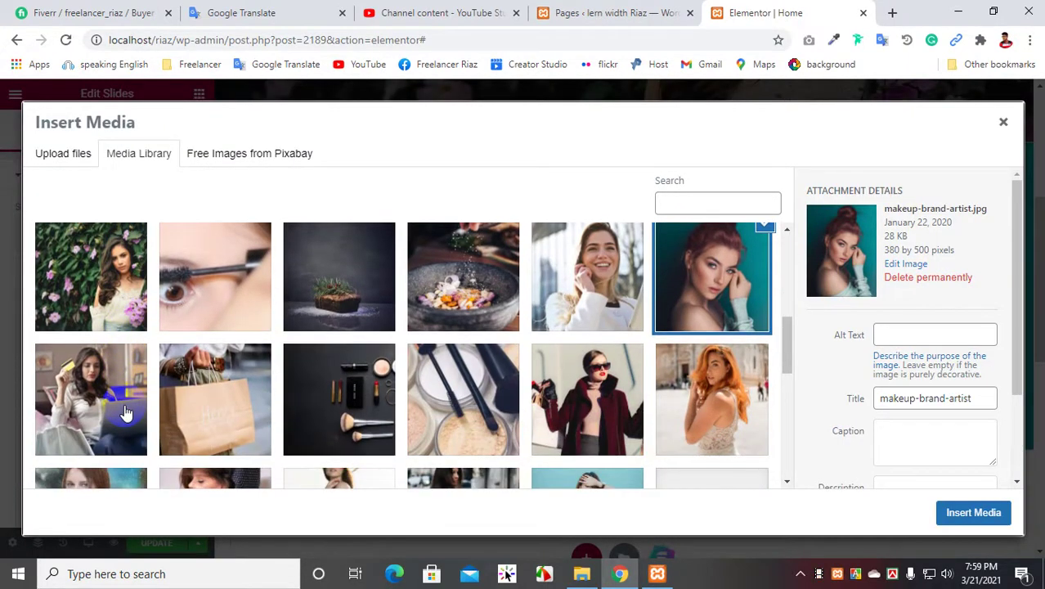
{"action": "left_click", "coordinate": [612, 368]}
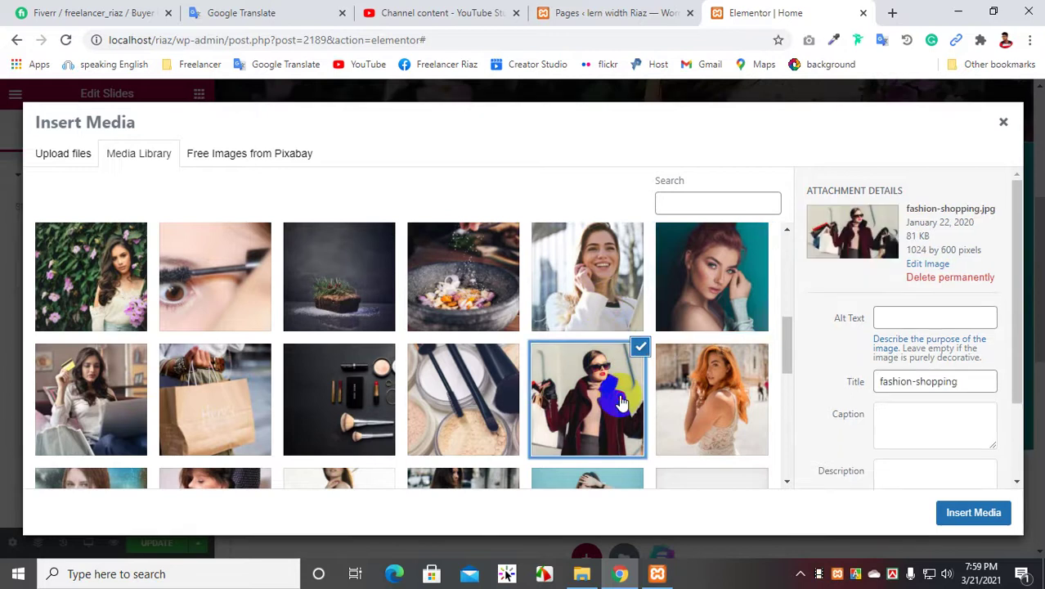
{"action": "left_click", "coordinate": [962, 514]}
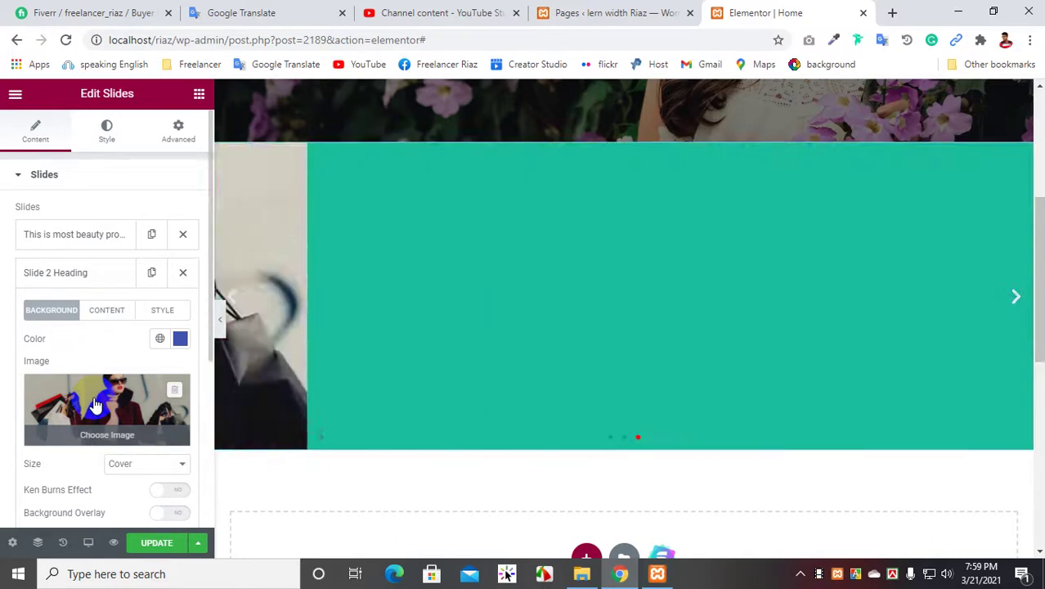
{"action": "left_click", "coordinate": [234, 301]}
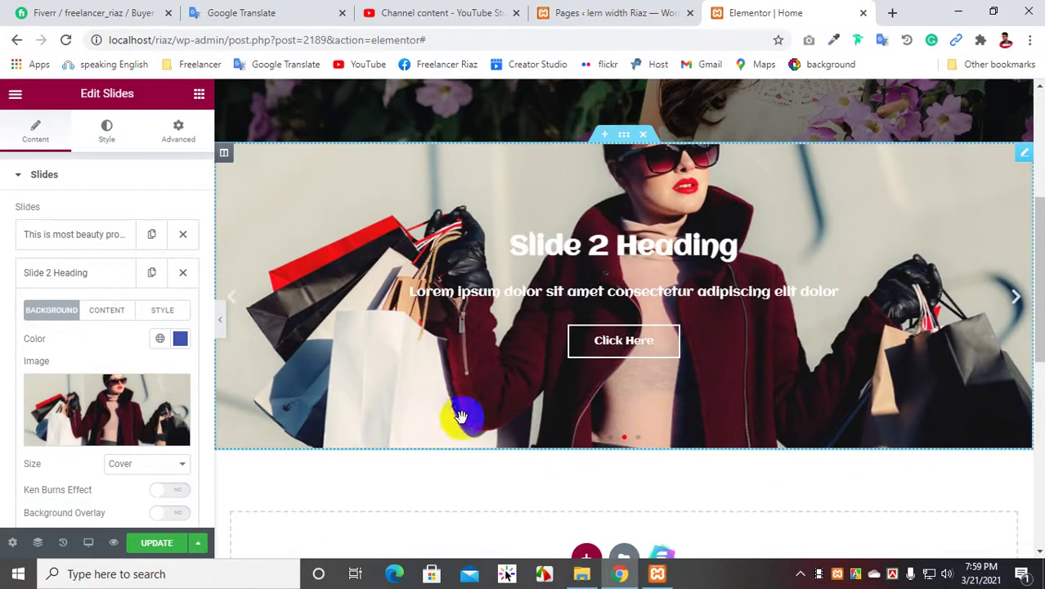
Step: Try the Auto and Contain sizes for Slide 2's background image, then return it to Cover
{"action": "scroll", "coordinate": [115, 381], "scroll_direction": "down", "scroll_amount": 1}
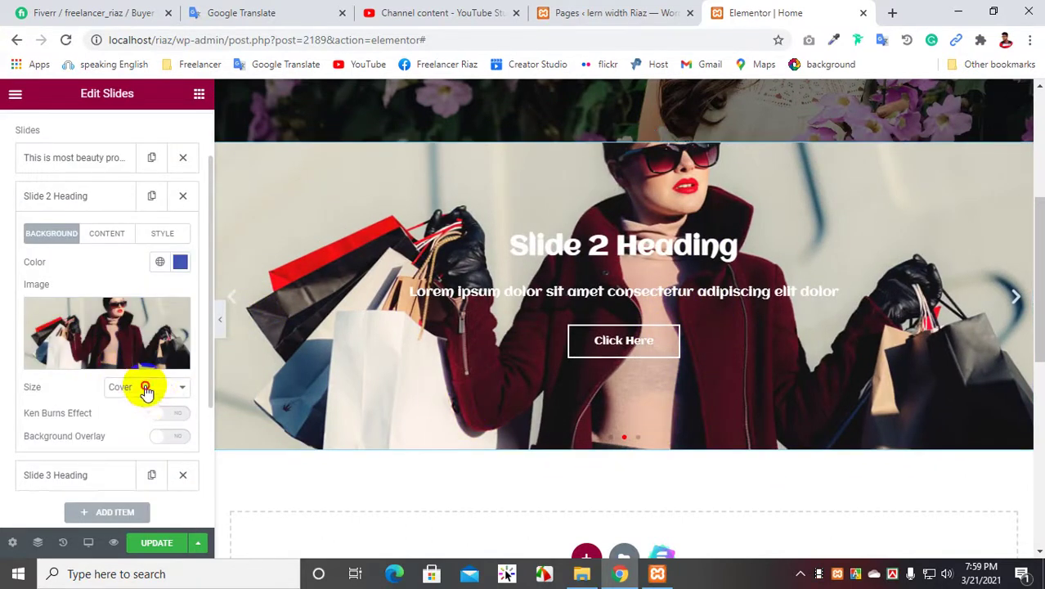
{"action": "left_click", "coordinate": [147, 389]}
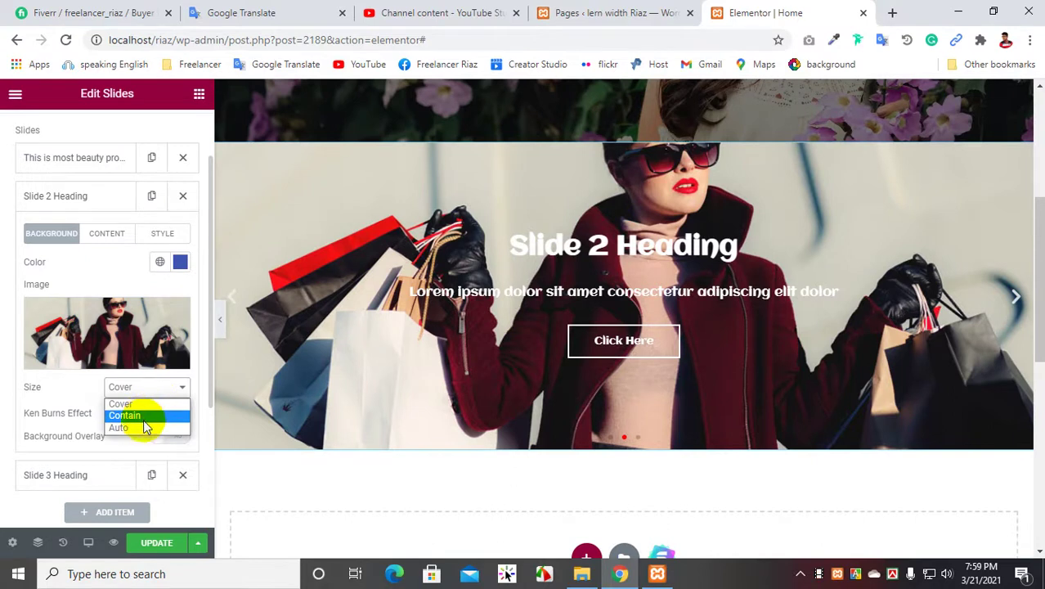
{"action": "left_click", "coordinate": [139, 432]}
{"action": "left_click", "coordinate": [140, 389]}
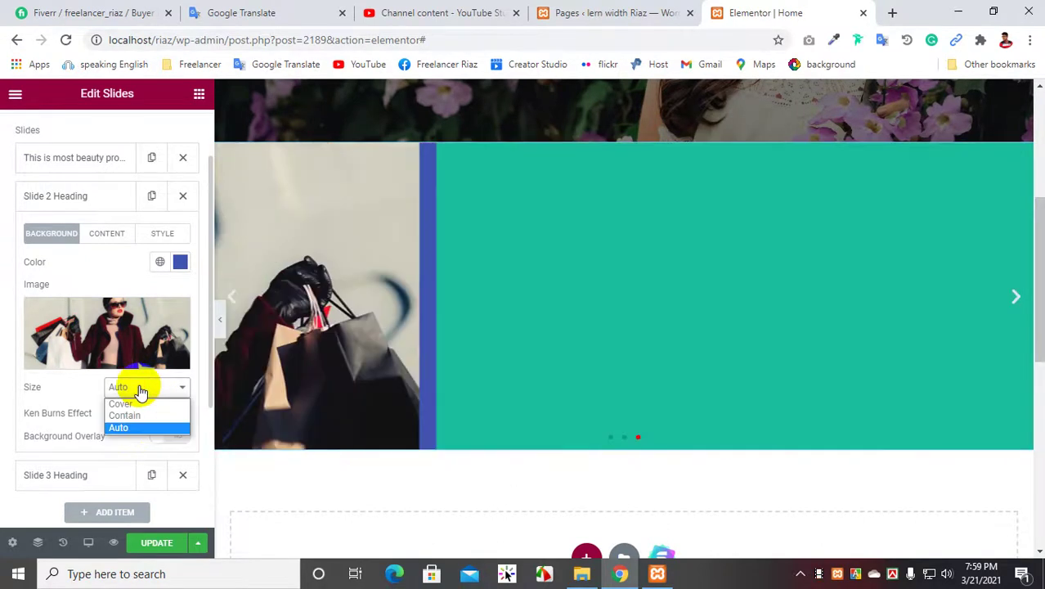
{"action": "left_click", "coordinate": [135, 417]}
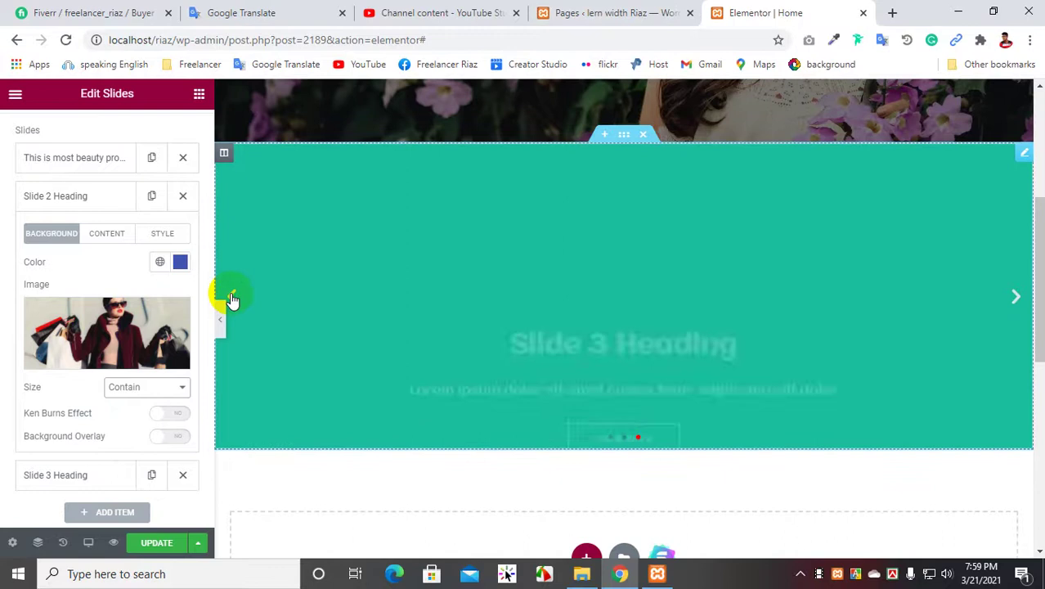
{"action": "left_click", "coordinate": [233, 298]}
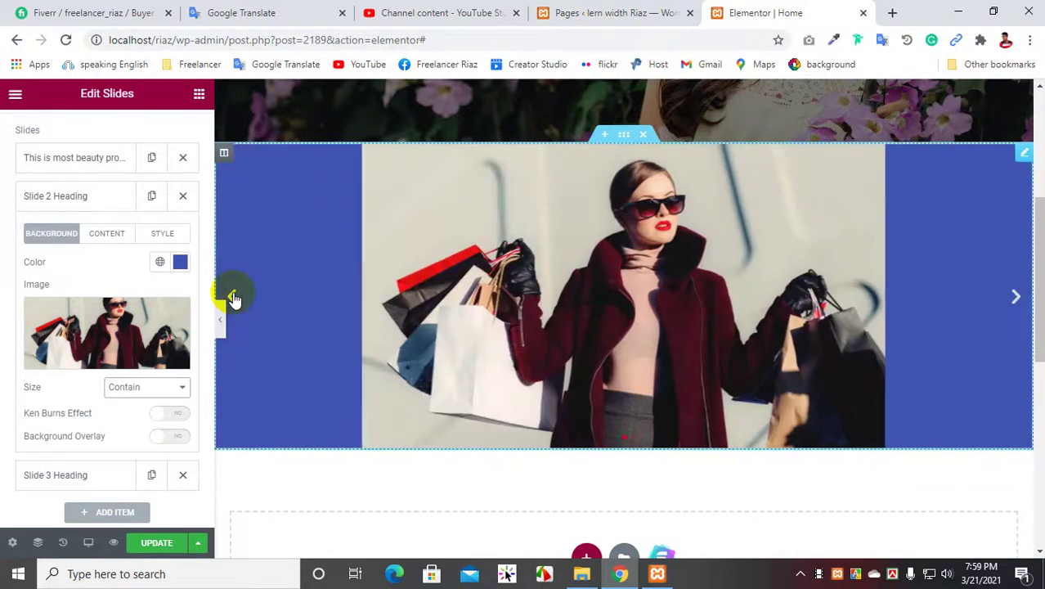
{"action": "left_click", "coordinate": [157, 389]}
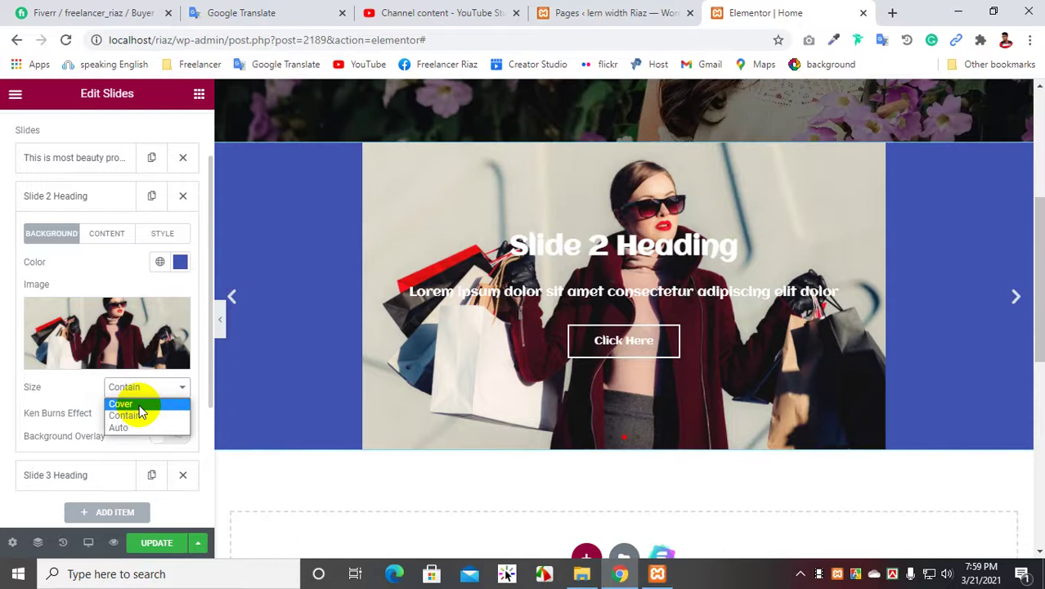
{"action": "left_click", "coordinate": [139, 405]}
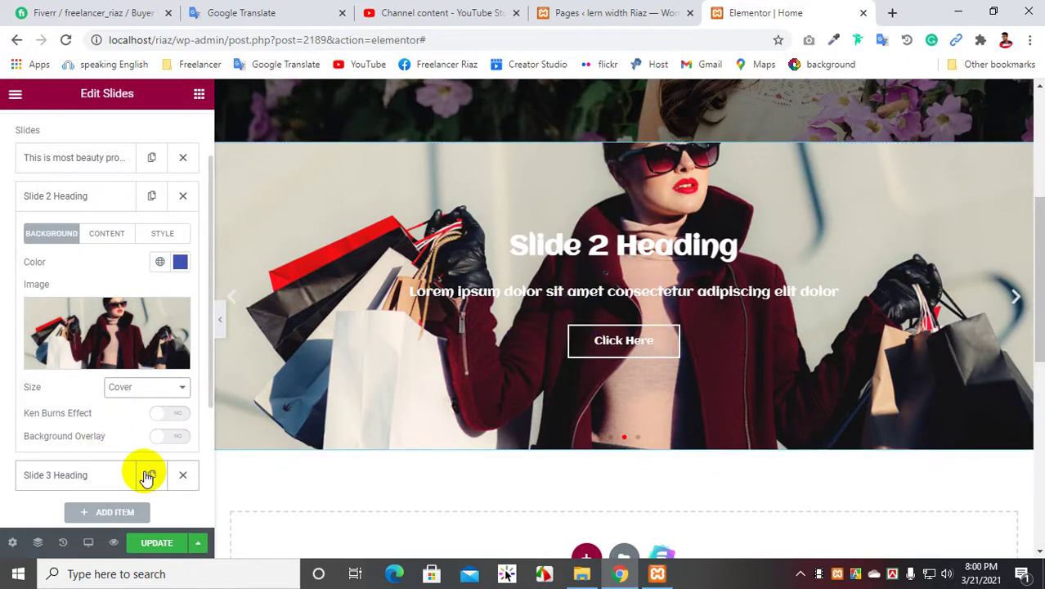
Step: Try the background overlay on Slide 2, switch it back off, and enable the Ken Burns effect
{"action": "left_click", "coordinate": [168, 437]}
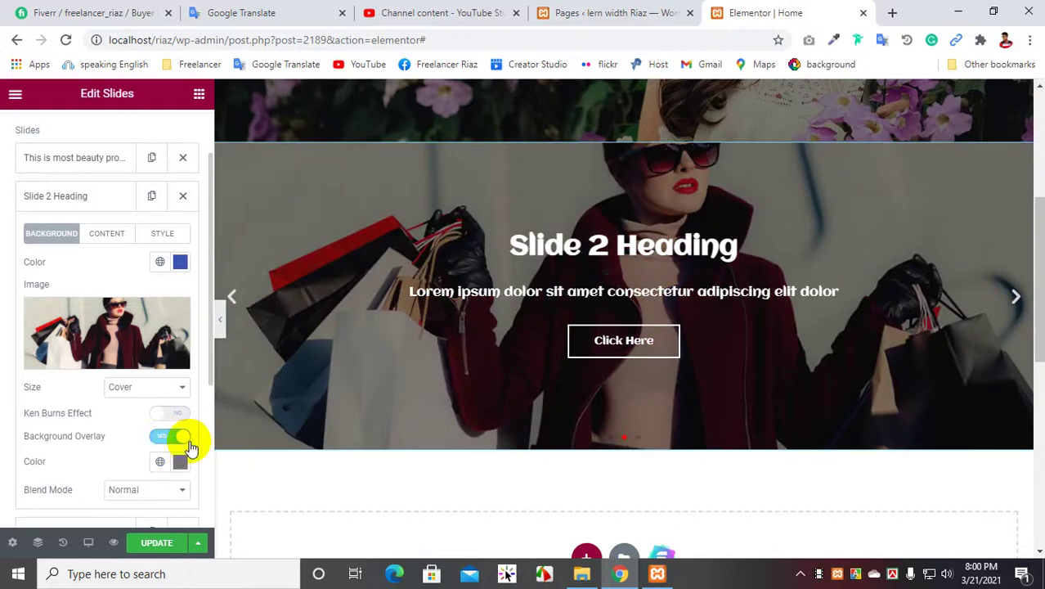
{"action": "left_click", "coordinate": [180, 442]}
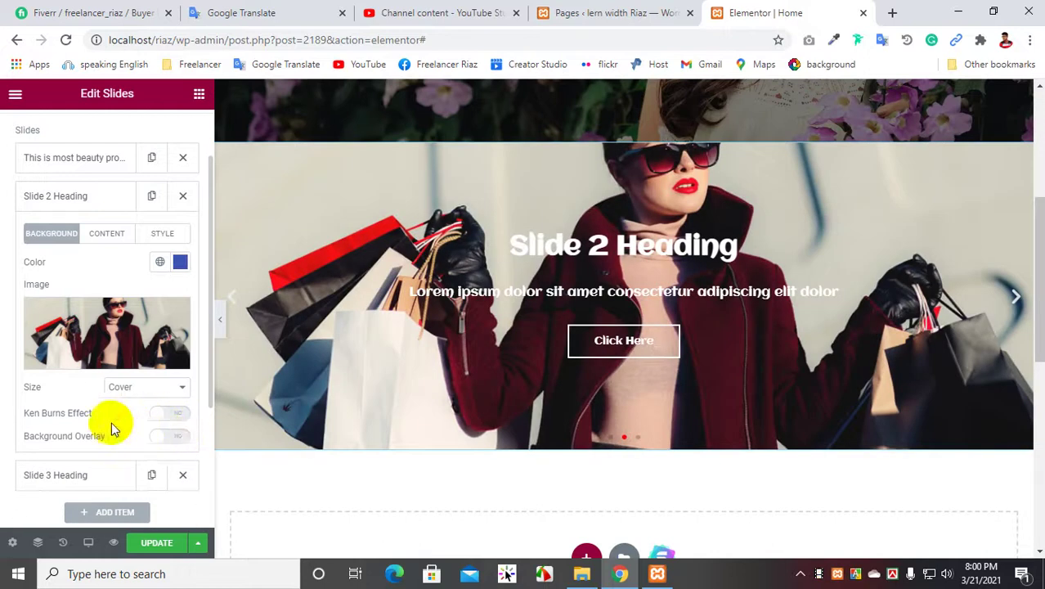
{"action": "left_click", "coordinate": [160, 416]}
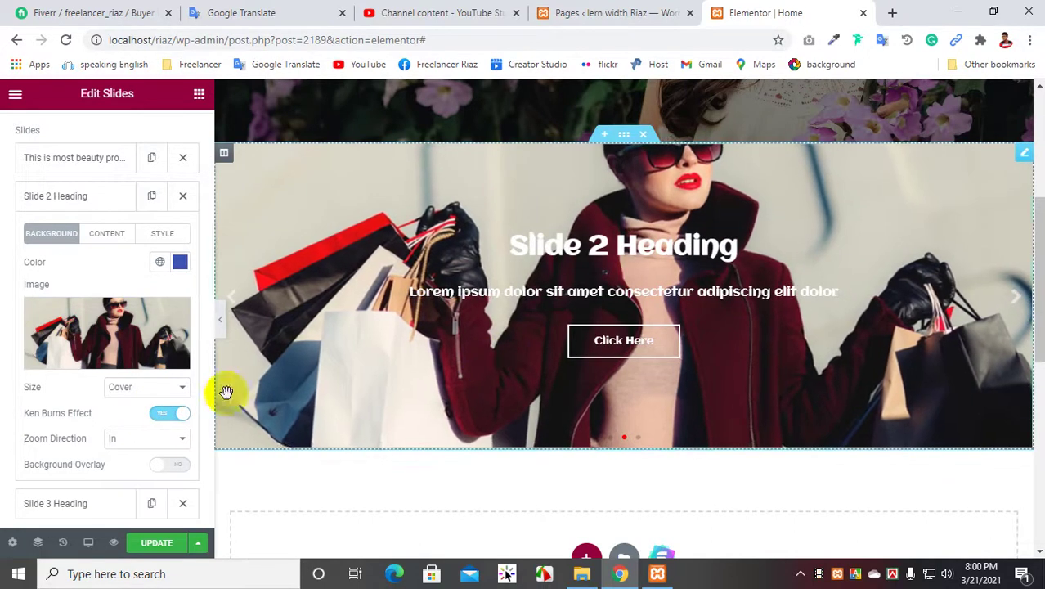
{"action": "scroll", "coordinate": [97, 413], "scroll_direction": "down", "scroll_amount": 1}
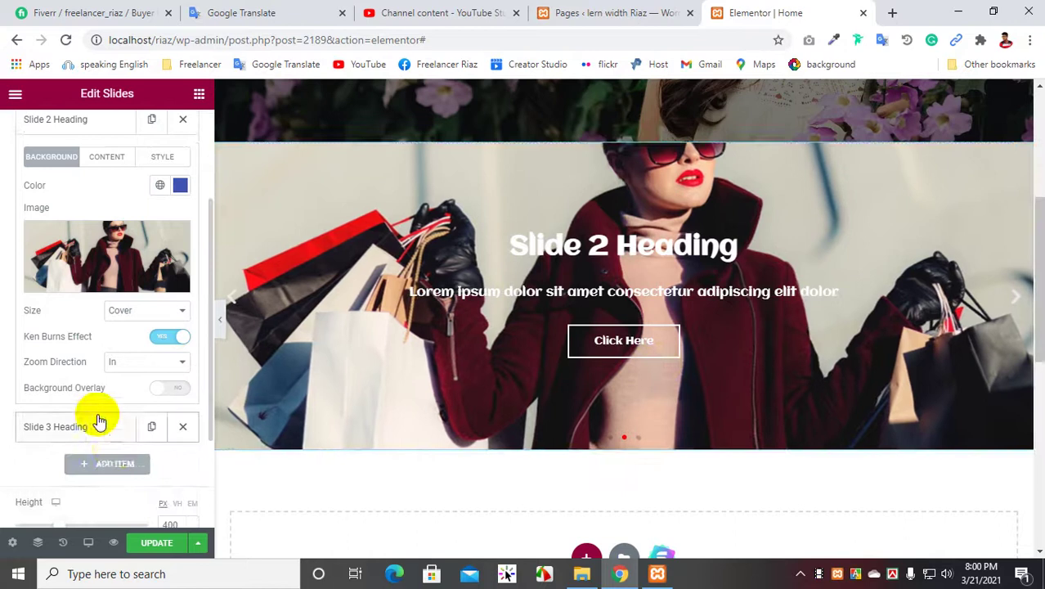
{"action": "scroll", "coordinate": [119, 399], "scroll_direction": "up", "scroll_amount": 2}
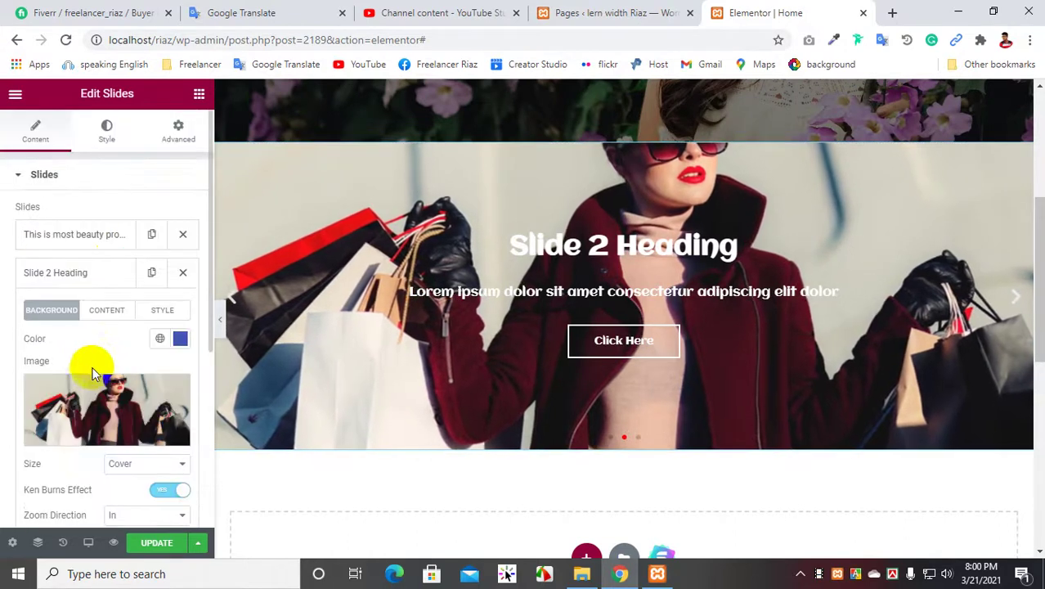
Step: Enable custom styling for Slide 2 with Left horizontal position, Middle vertical position and Left text alignment
{"action": "left_click", "coordinate": [106, 310]}
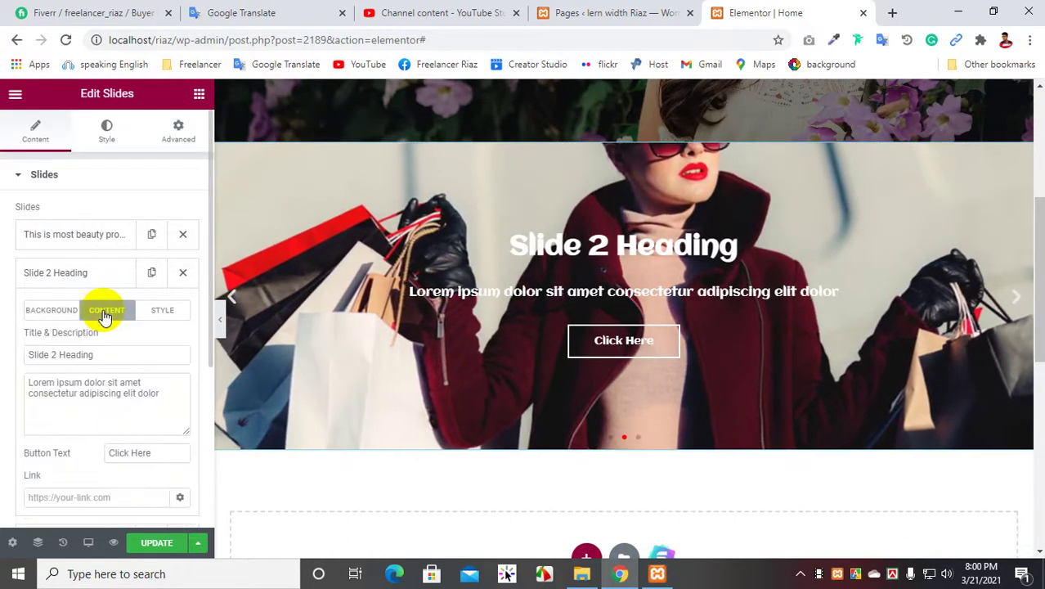
{"action": "scroll", "coordinate": [108, 342], "scroll_direction": "down", "scroll_amount": 1}
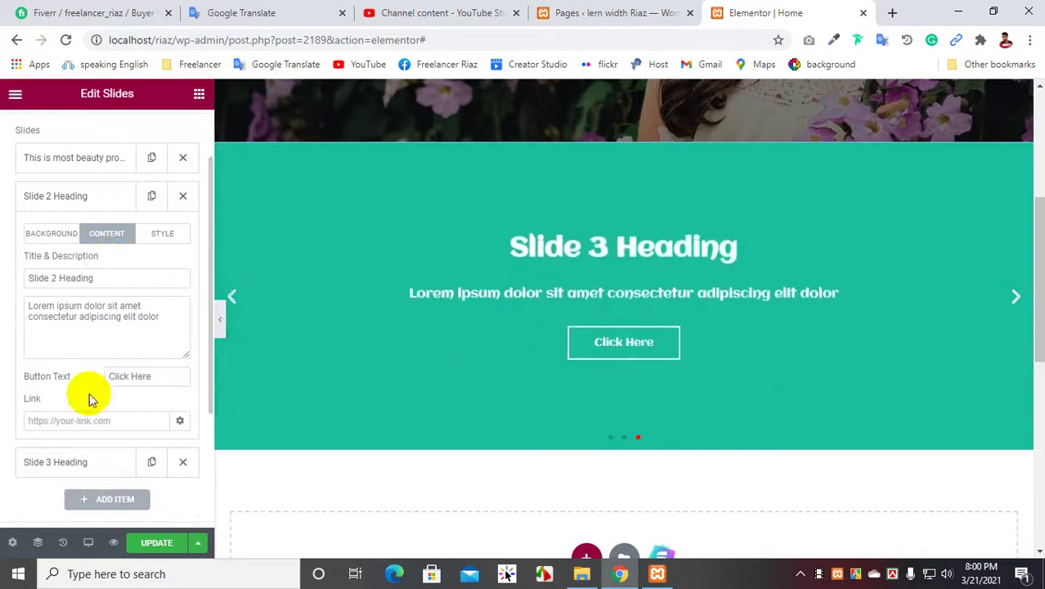
{"action": "scroll", "coordinate": [102, 375], "scroll_direction": "down", "scroll_amount": 1}
{"action": "scroll", "coordinate": [107, 380], "scroll_direction": "up", "scroll_amount": 2}
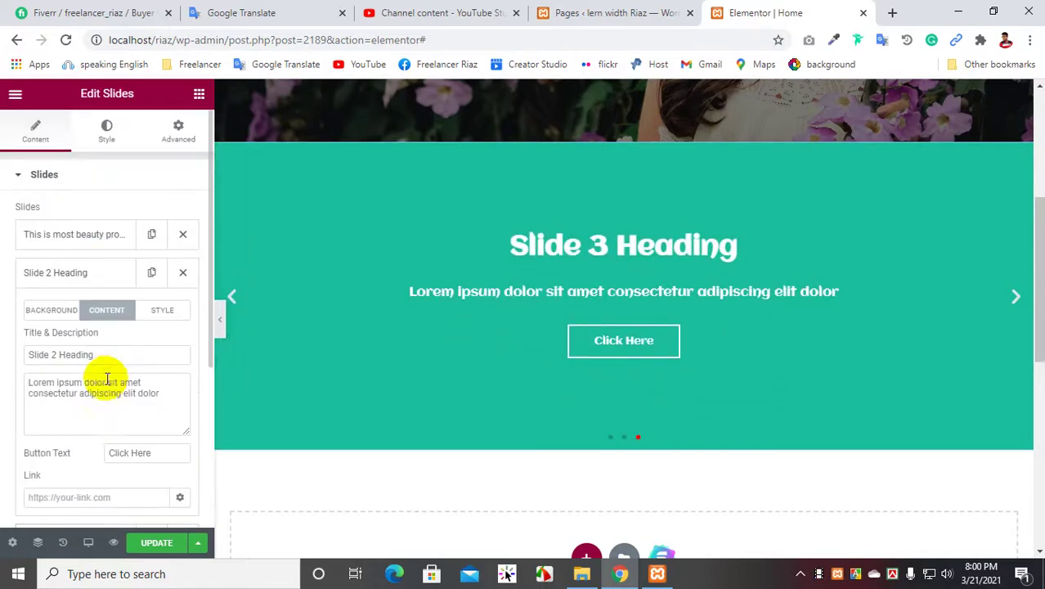
{"action": "left_click", "coordinate": [160, 311]}
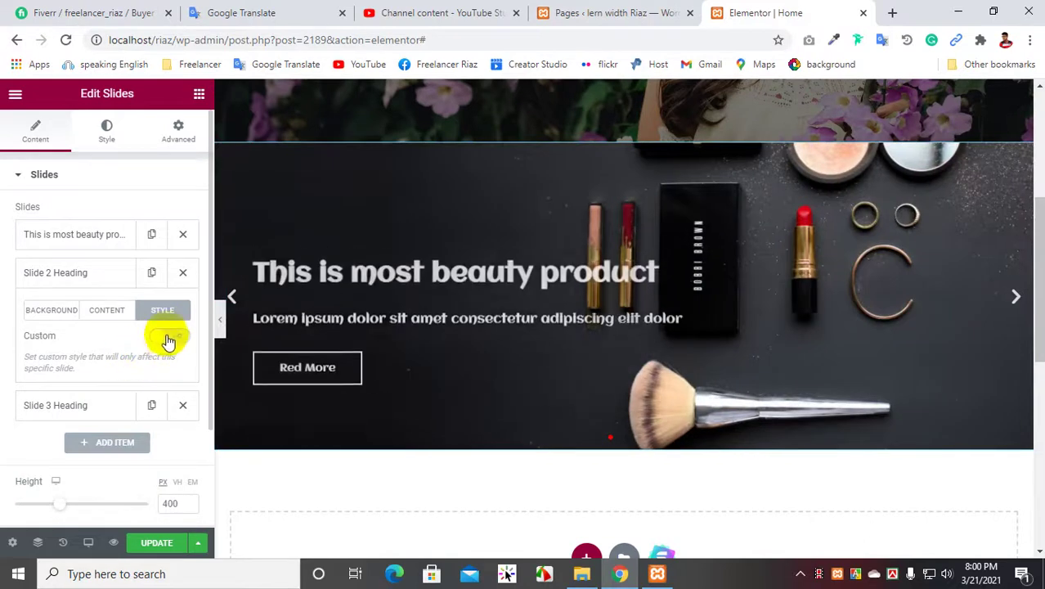
{"action": "left_click", "coordinate": [168, 336]}
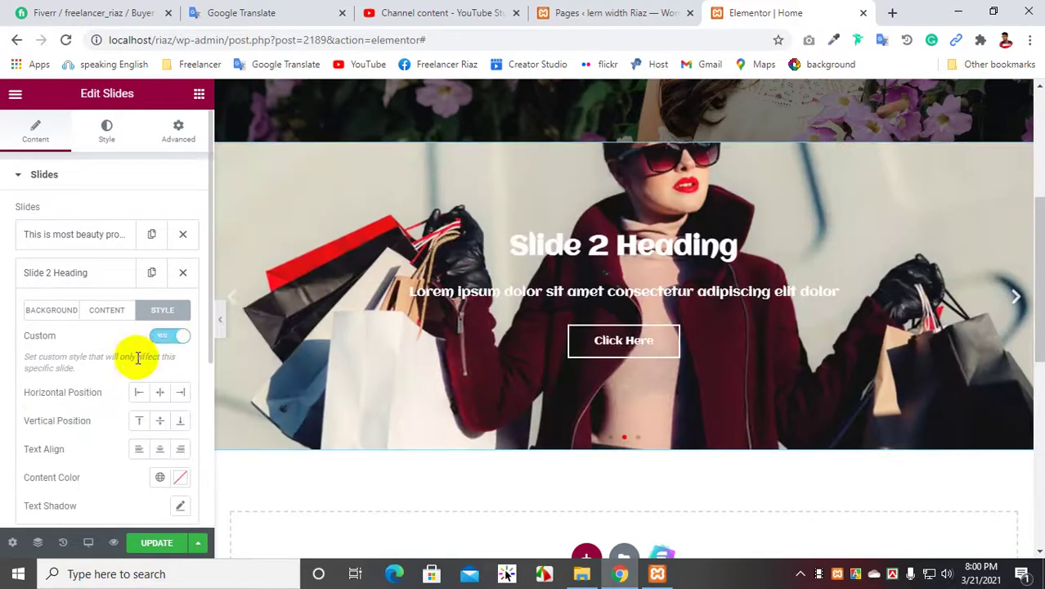
{"action": "left_click", "coordinate": [139, 393]}
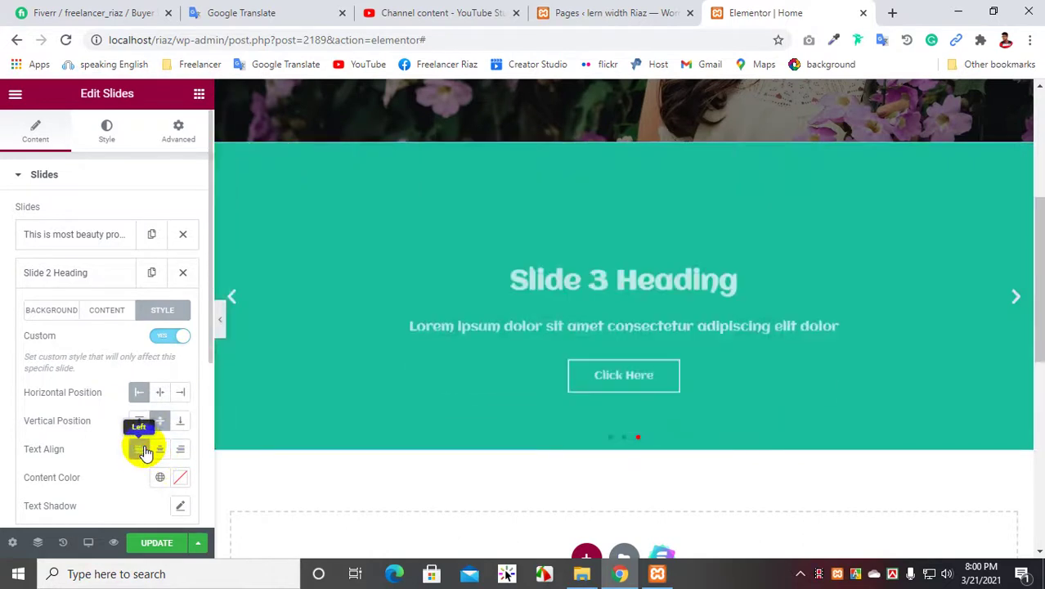
{"action": "left_click", "coordinate": [142, 450]}
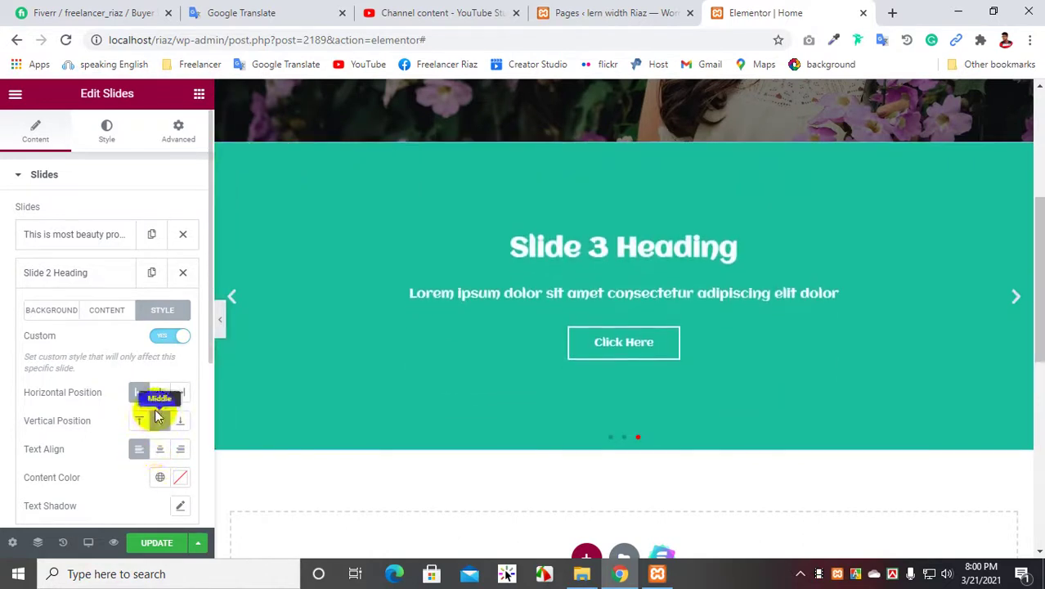
Step: Open the background settings of the Slide 3 item in the slides list
{"action": "scroll", "coordinate": [155, 415], "scroll_direction": "down", "scroll_amount": 1}
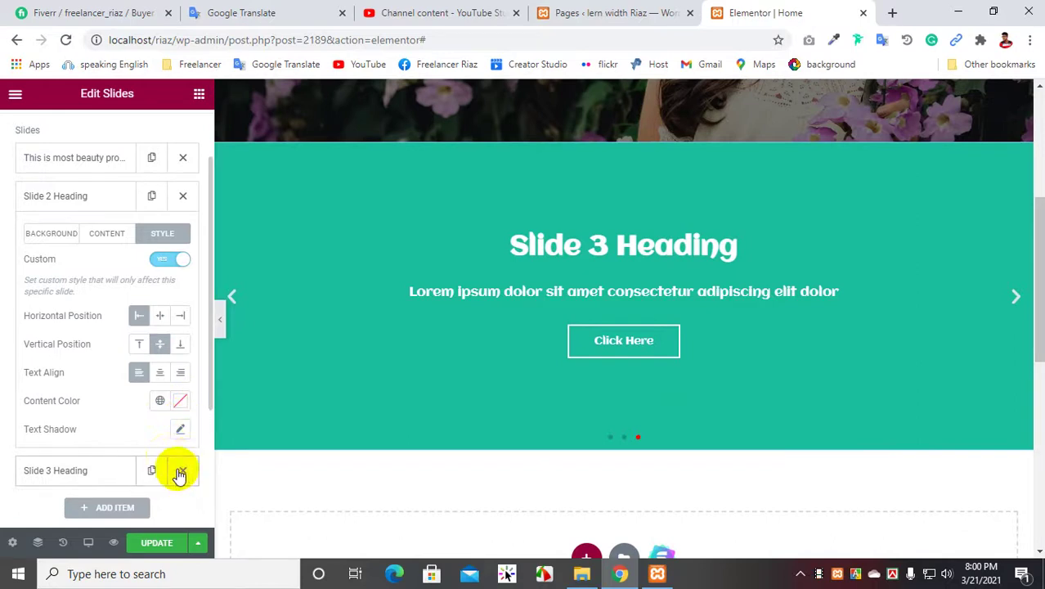
{"action": "scroll", "coordinate": [122, 436], "scroll_direction": "down", "scroll_amount": 1}
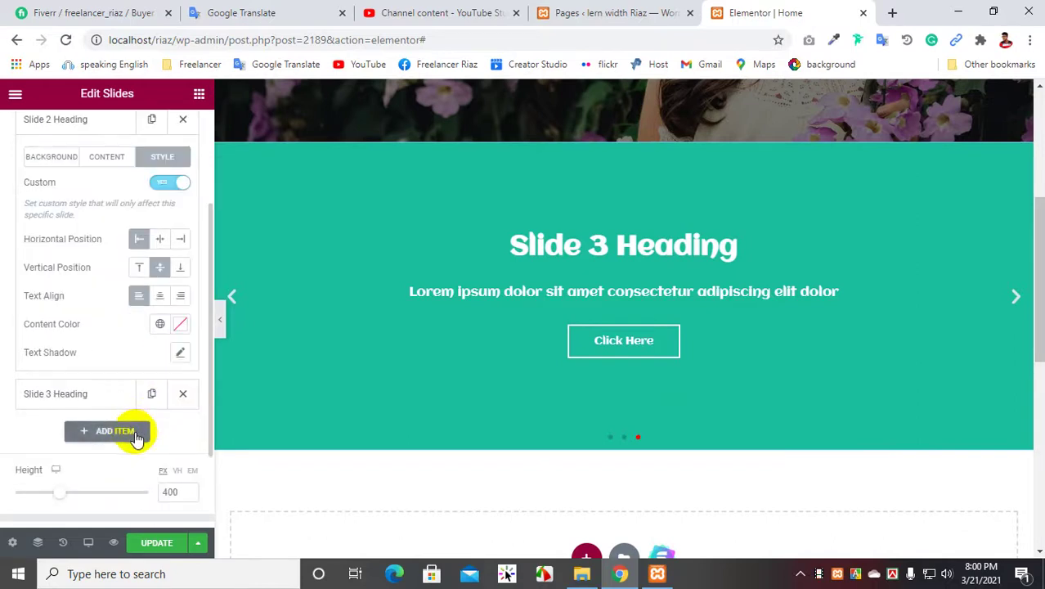
{"action": "scroll", "coordinate": [90, 413], "scroll_direction": "down", "scroll_amount": 2}
{"action": "left_click", "coordinate": [82, 311]}
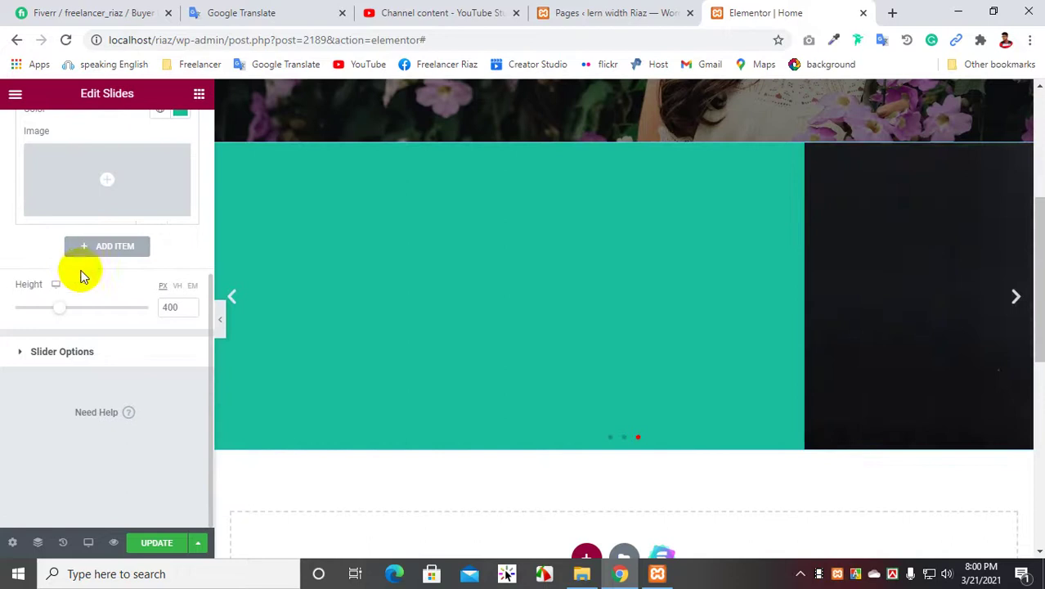
{"action": "scroll", "coordinate": [98, 344], "scroll_direction": "up", "scroll_amount": 1}
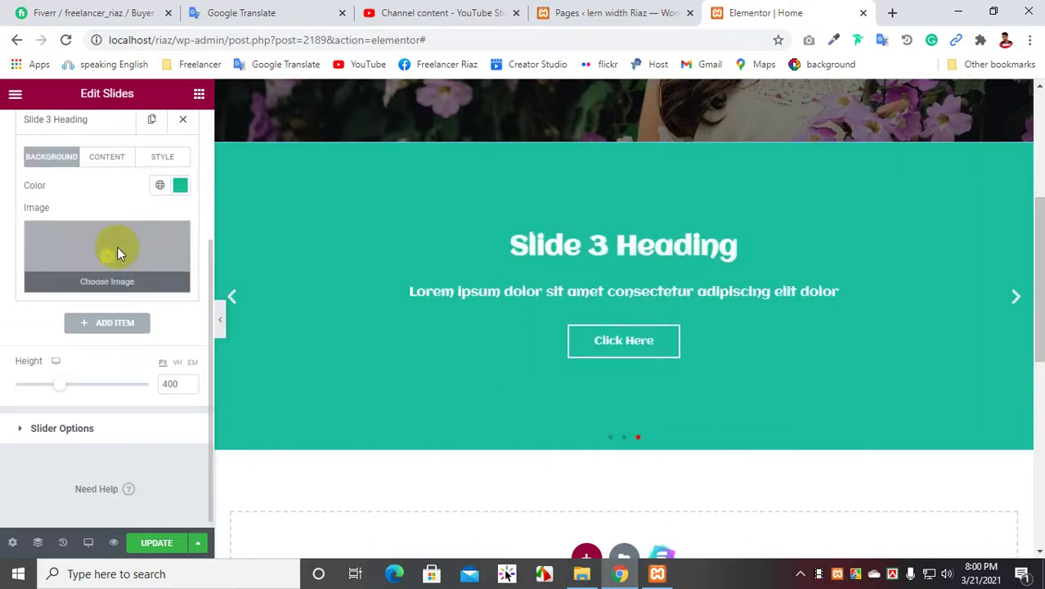
Step: Try model.jpg from the media library as Slide 3's background image
{"action": "left_click", "coordinate": [119, 254]}
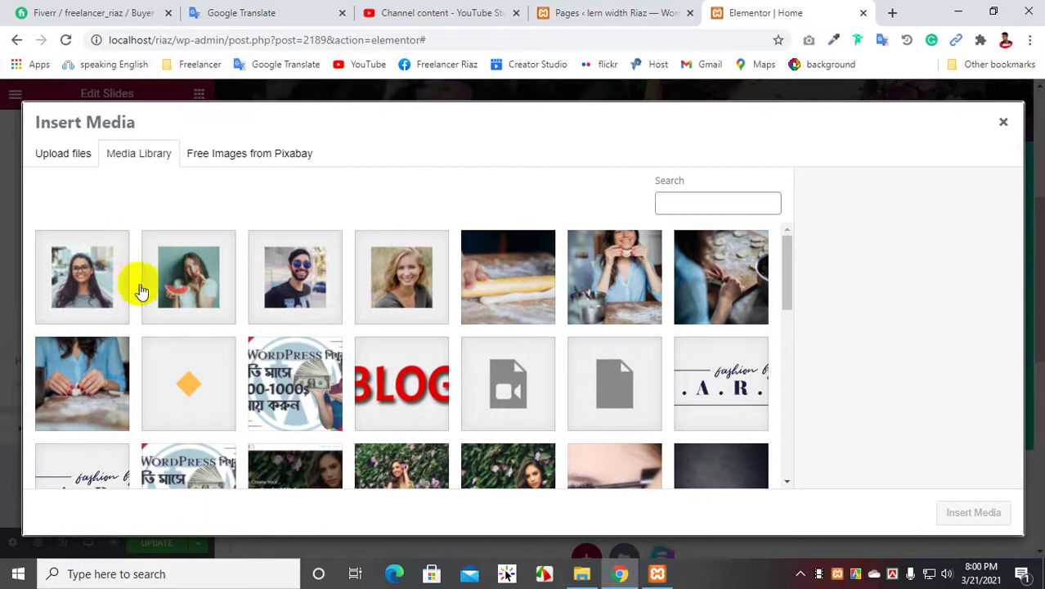
{"action": "scroll", "coordinate": [140, 291], "scroll_direction": "down", "scroll_amount": 2}
{"action": "scroll", "coordinate": [148, 293], "scroll_direction": "down", "scroll_amount": 1}
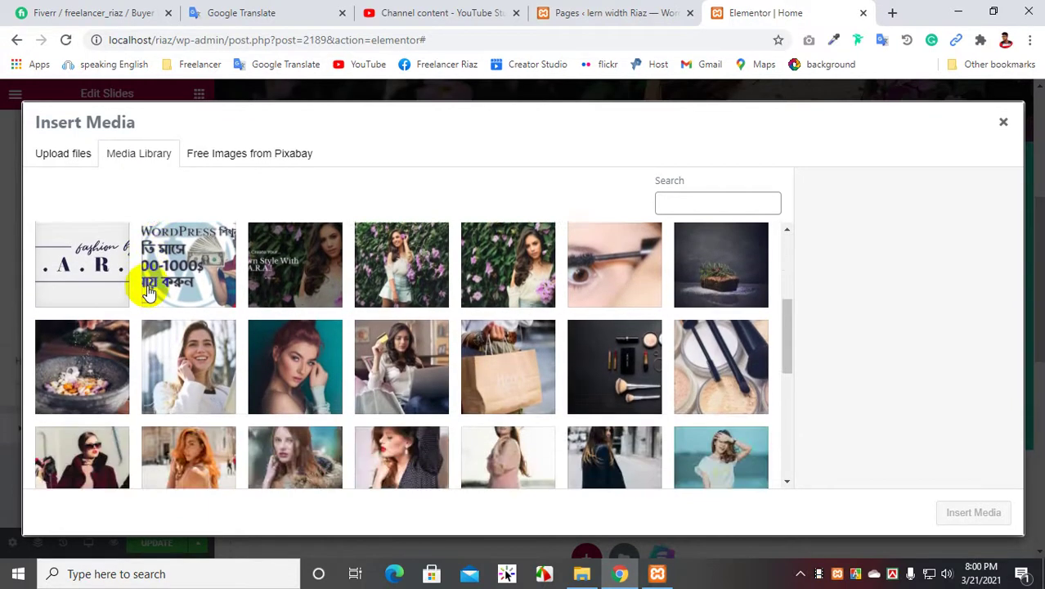
{"action": "scroll", "coordinate": [148, 293], "scroll_direction": "down", "scroll_amount": 1}
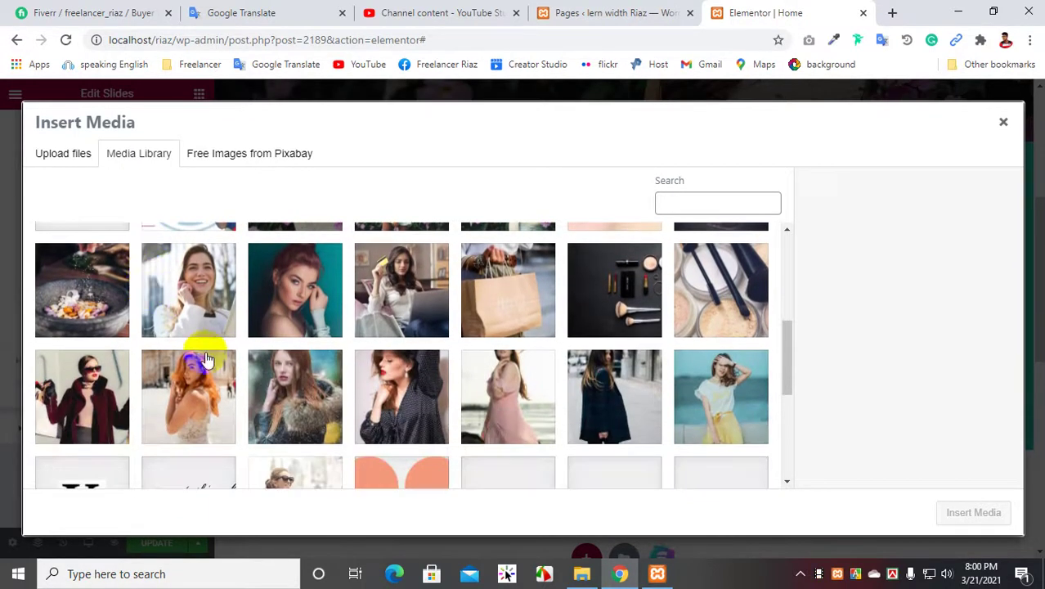
{"action": "left_click", "coordinate": [193, 411]}
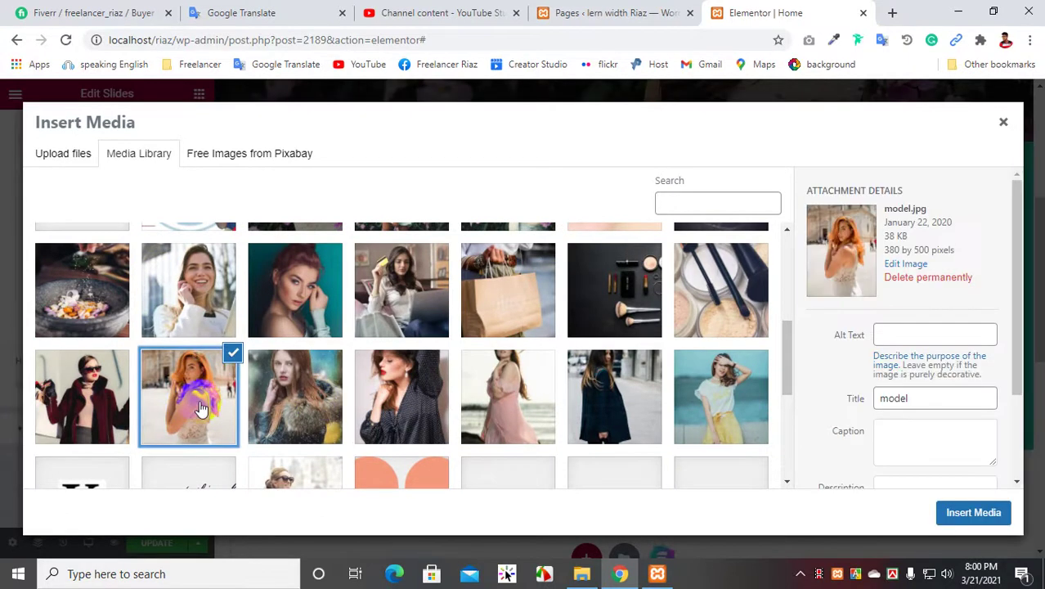
{"action": "left_click", "coordinate": [975, 514]}
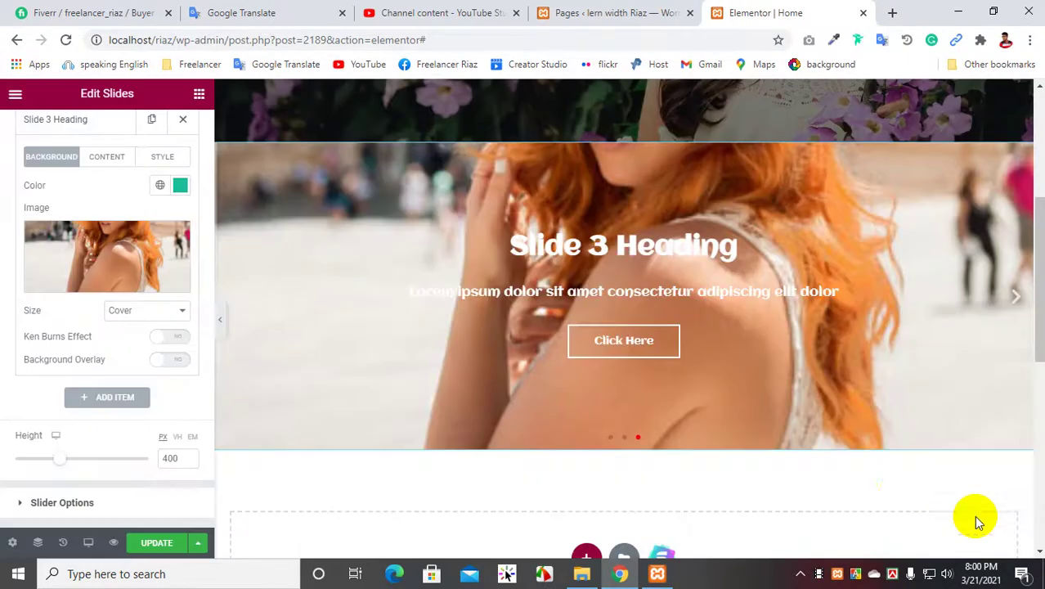
Step: Try the Auto size for Slide 3's background image, then return it to Cover
{"action": "left_click", "coordinate": [166, 318]}
{"action": "left_click", "coordinate": [140, 350]}
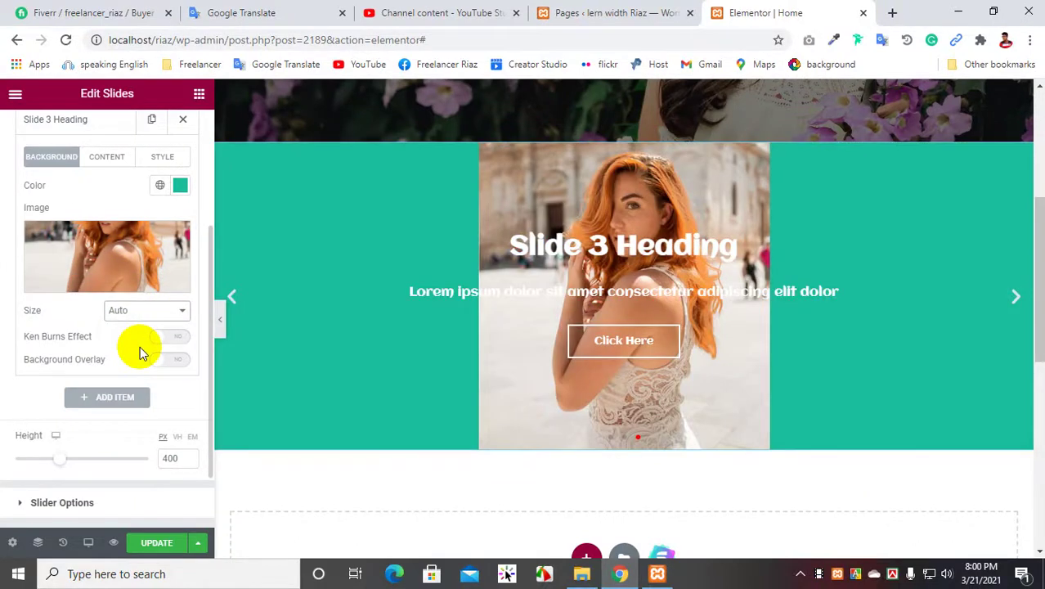
{"action": "left_click", "coordinate": [131, 310]}
{"action": "left_click", "coordinate": [141, 327]}
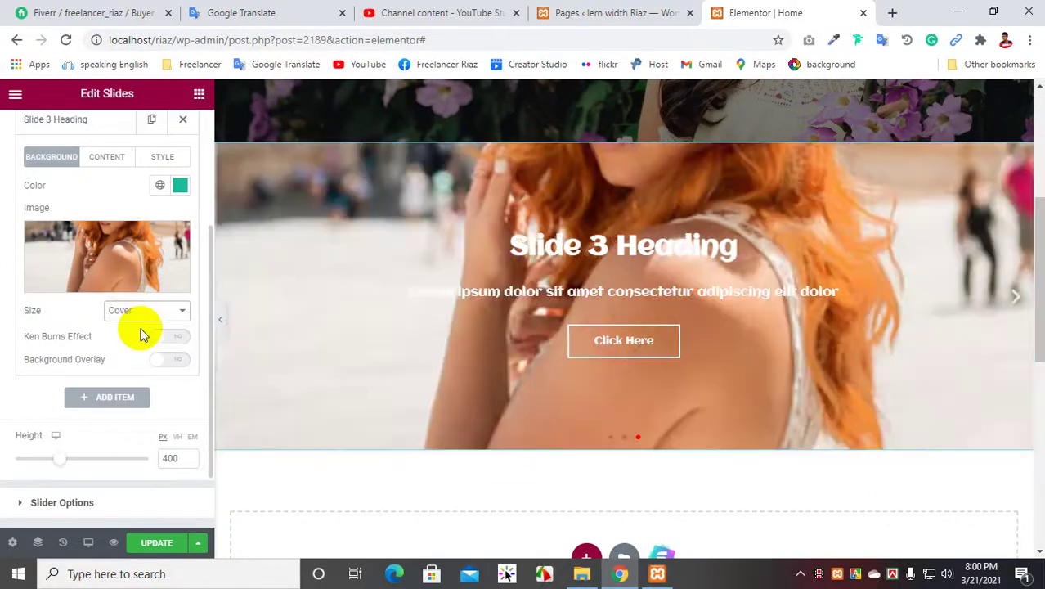
Step: Replace Slide 3's background image with makeup-kit.jpg from the media library and bring that slide back in the preview
{"action": "left_click", "coordinate": [141, 278]}
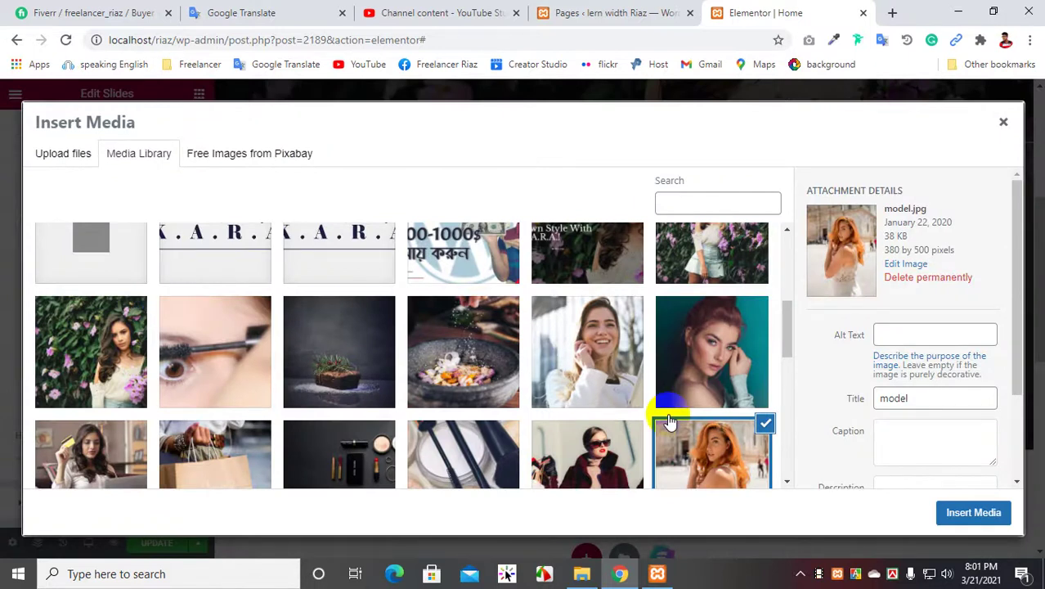
{"action": "scroll", "coordinate": [646, 413], "scroll_direction": "down", "scroll_amount": 2}
{"action": "left_click", "coordinate": [477, 333]}
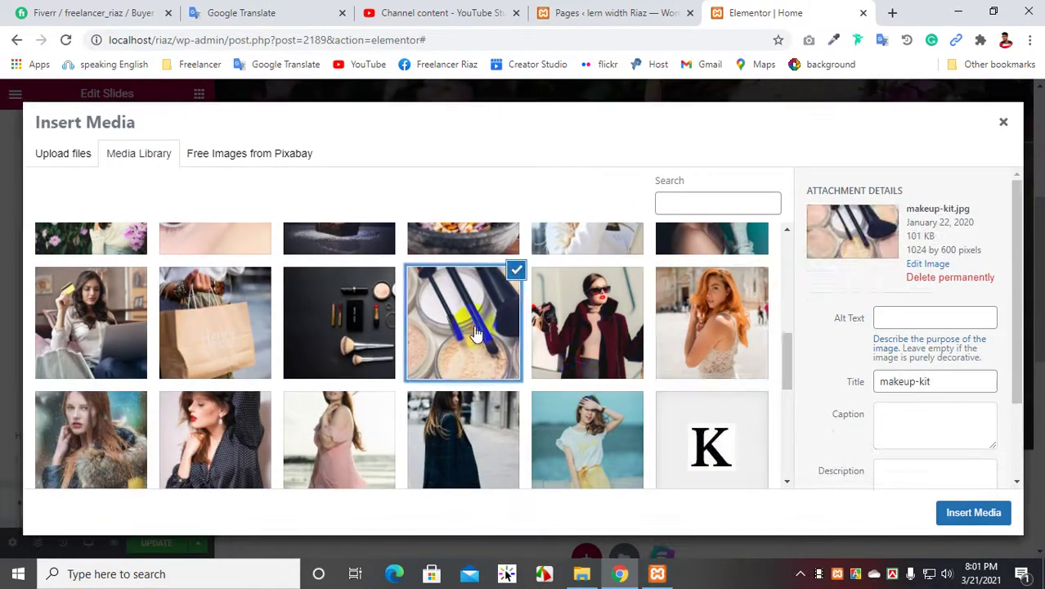
{"action": "left_click", "coordinate": [972, 513]}
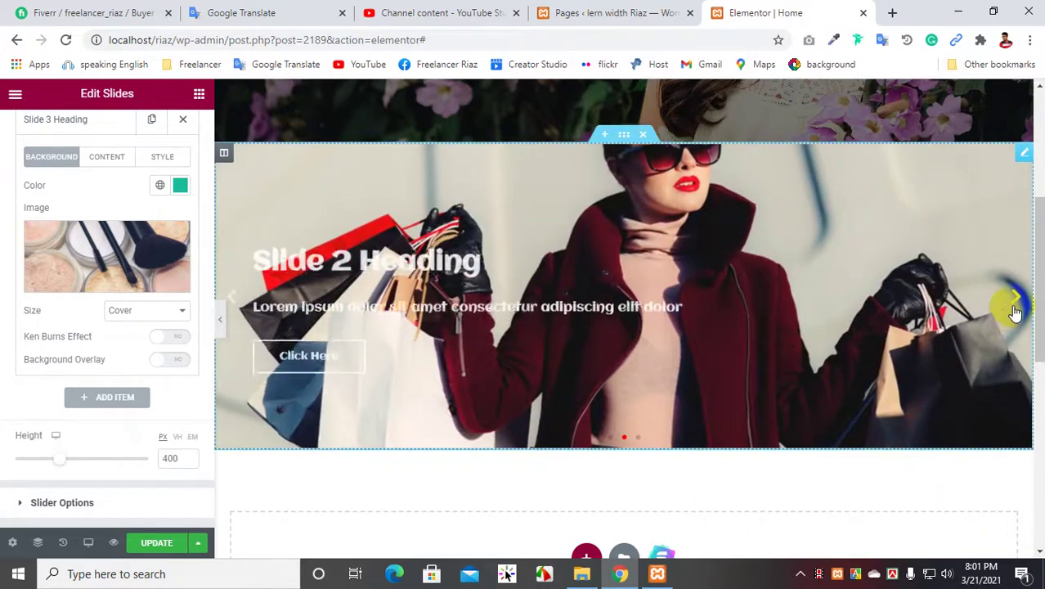
{"action": "left_click", "coordinate": [1015, 306]}
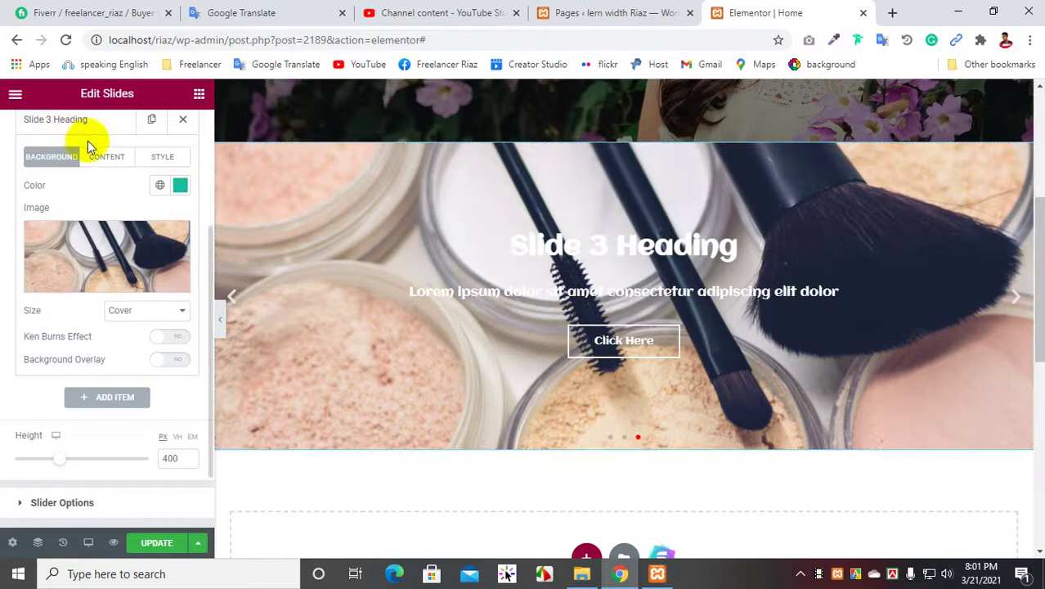
Step: Enable custom styling for Slide 3 with Left horizontal position and Left text alignment
{"action": "left_click", "coordinate": [163, 157]}
{"action": "scroll", "coordinate": [94, 304], "scroll_direction": "up", "scroll_amount": 3}
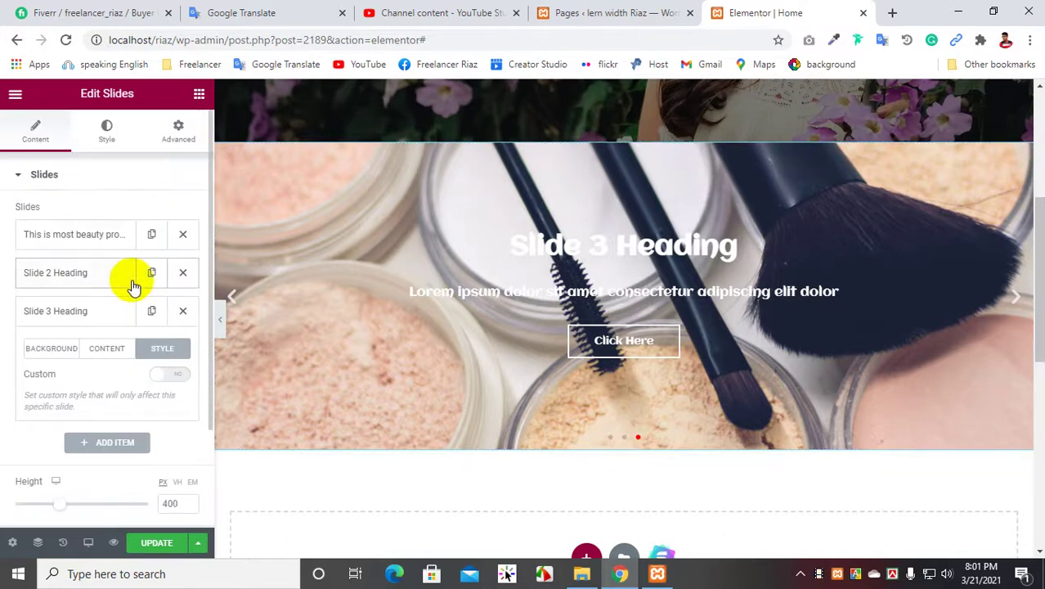
{"action": "left_click", "coordinate": [161, 376]}
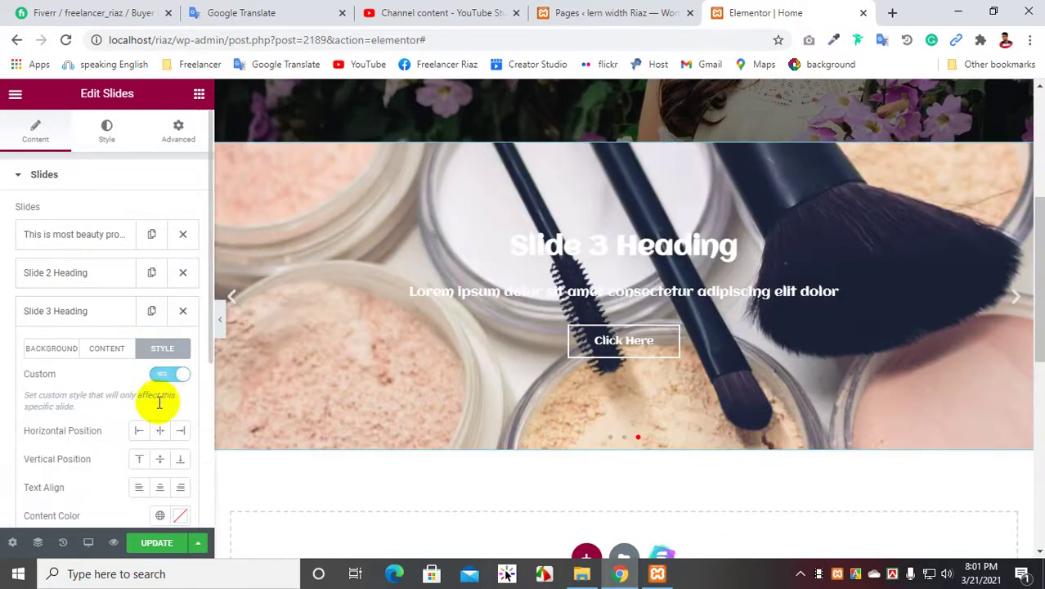
{"action": "left_click", "coordinate": [137, 433]}
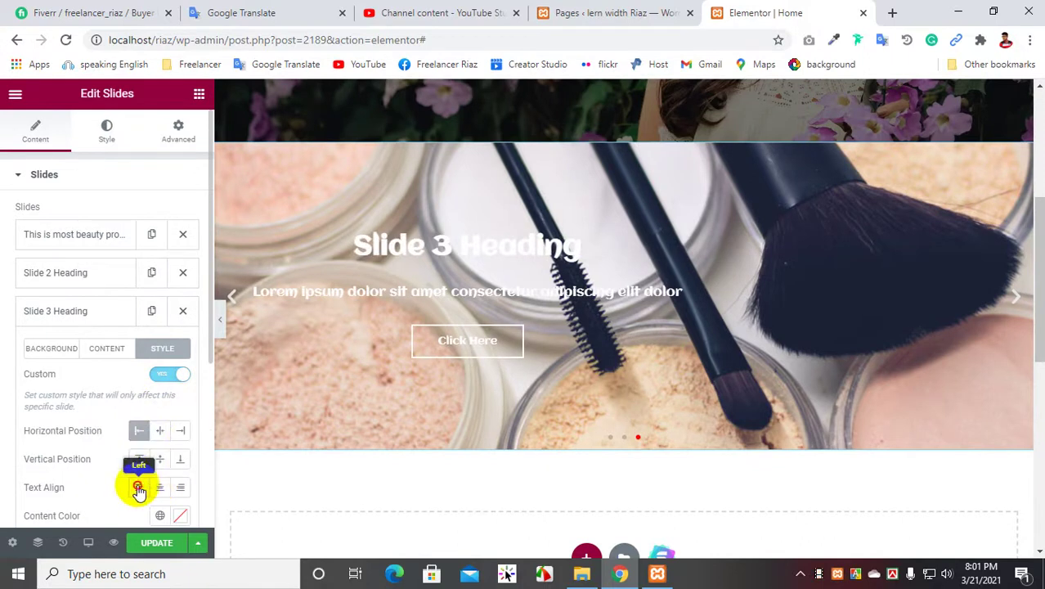
{"action": "left_click", "coordinate": [139, 488]}
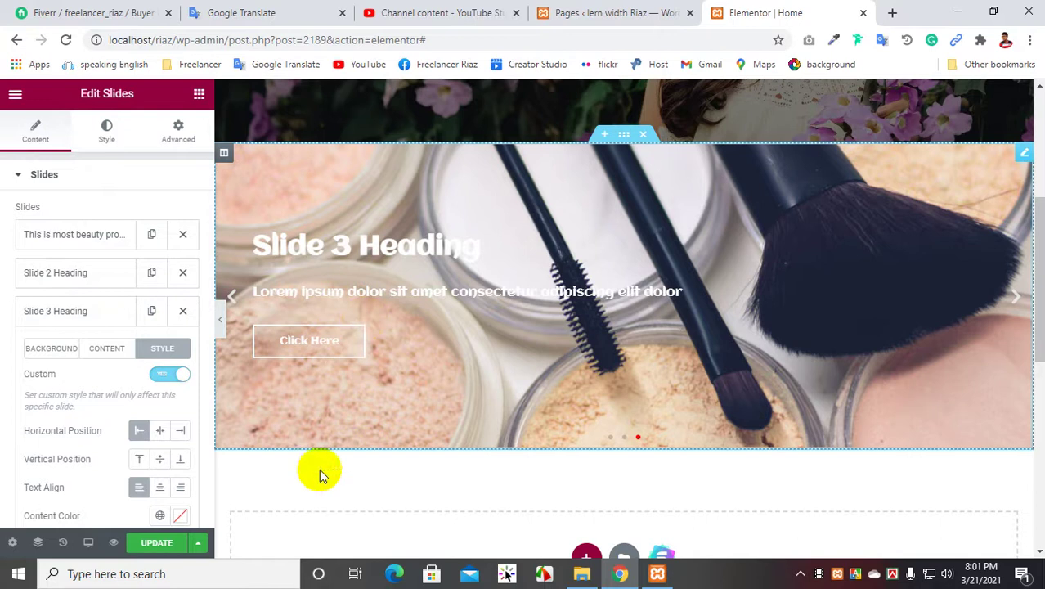
Step: Switch on the background overlay for Slide 3
{"action": "scroll", "coordinate": [133, 427], "scroll_direction": "down", "scroll_amount": 1}
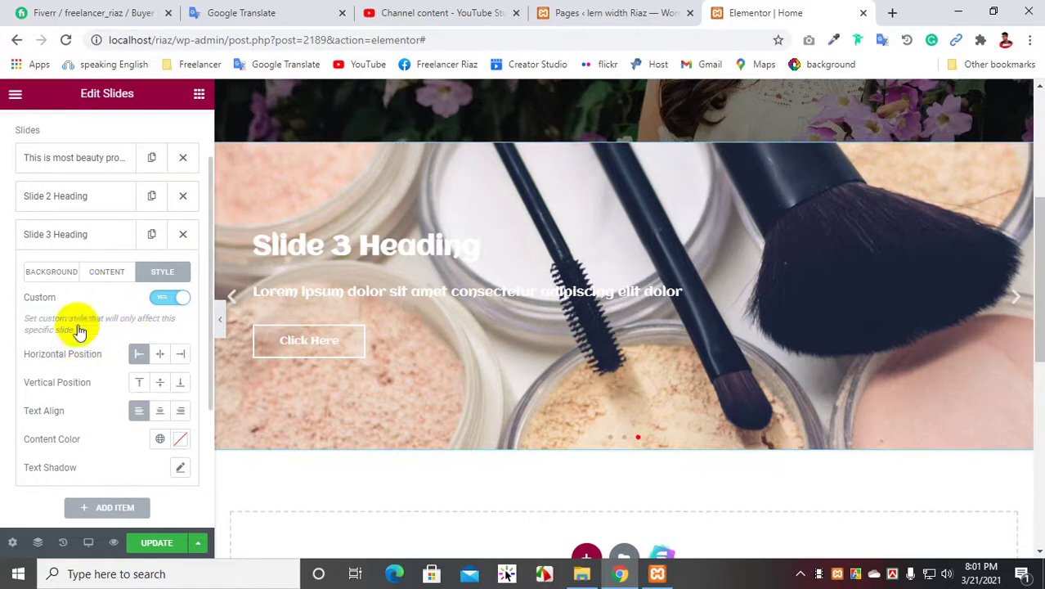
{"action": "scroll", "coordinate": [77, 330], "scroll_direction": "up", "scroll_amount": 1}
{"action": "left_click", "coordinate": [42, 352]}
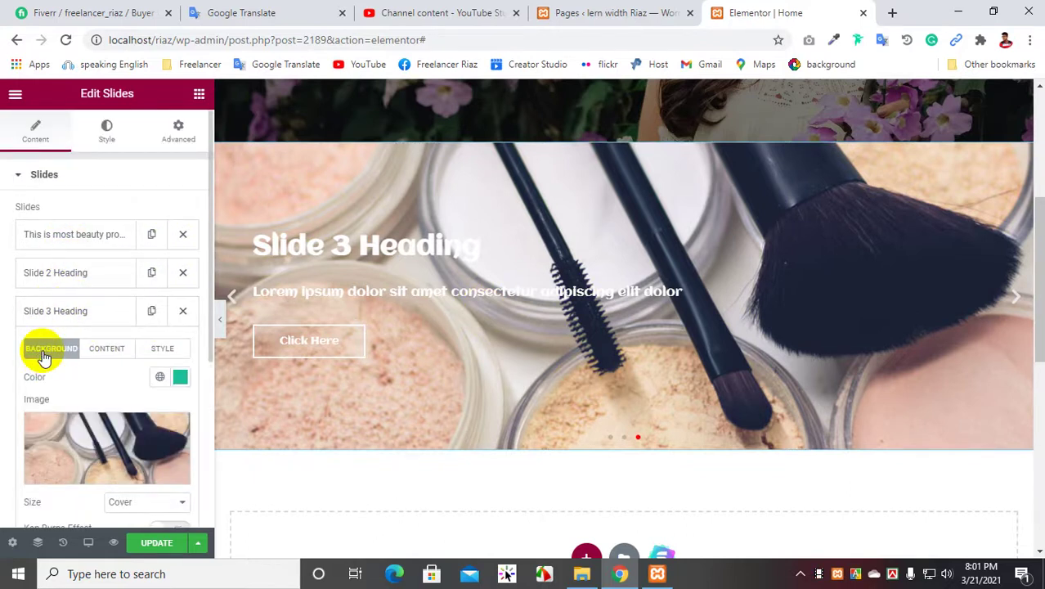
{"action": "scroll", "coordinate": [135, 364], "scroll_direction": "down", "scroll_amount": 1}
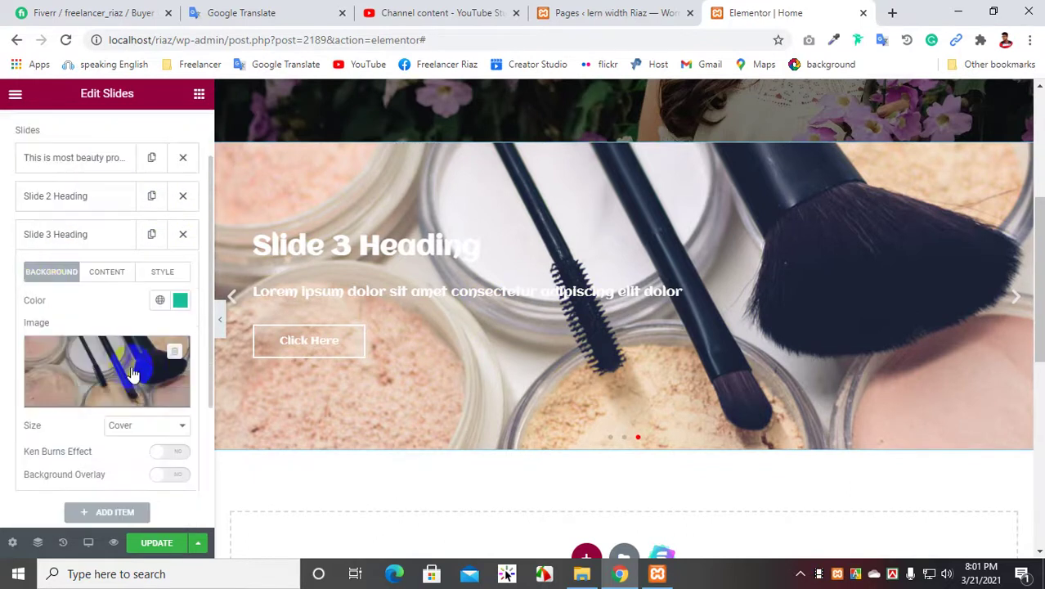
{"action": "left_click", "coordinate": [170, 474]}
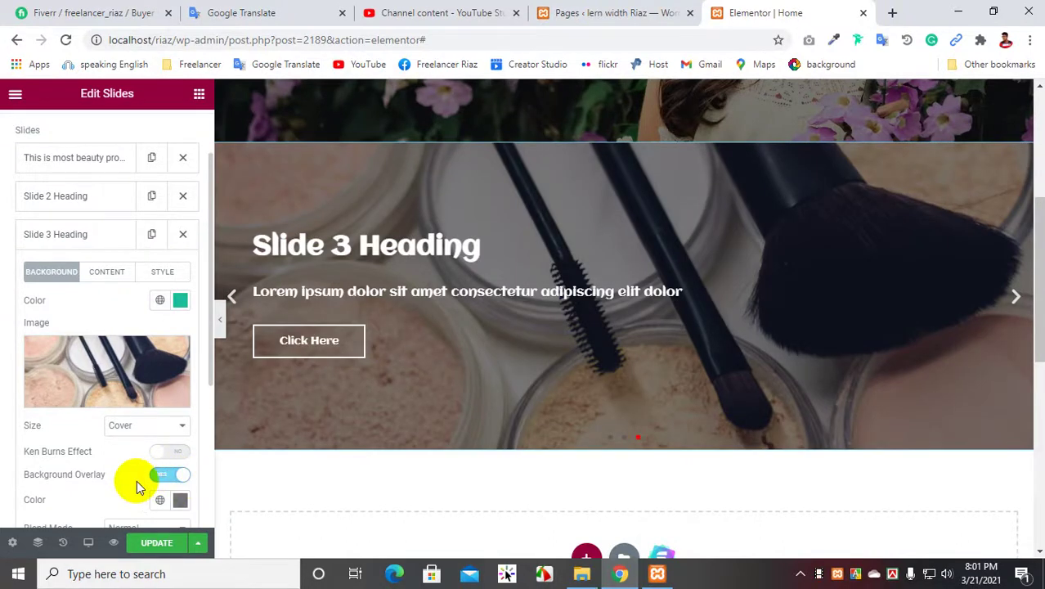
Step: Advance the preview to Slide 2 and switch on that slide's background overlay
{"action": "left_click", "coordinate": [1016, 304]}
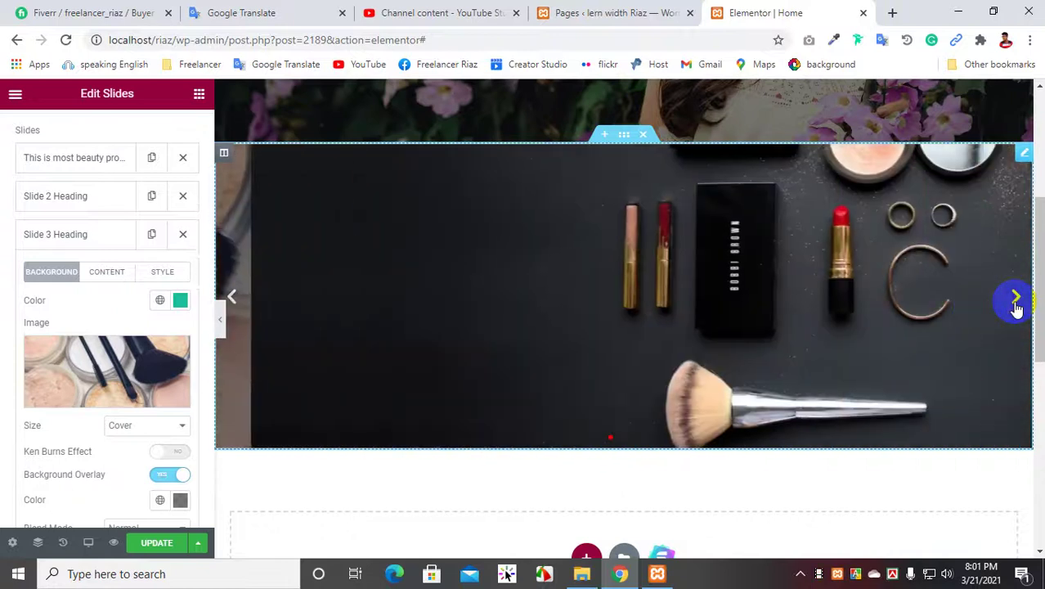
{"action": "left_click", "coordinate": [1016, 305]}
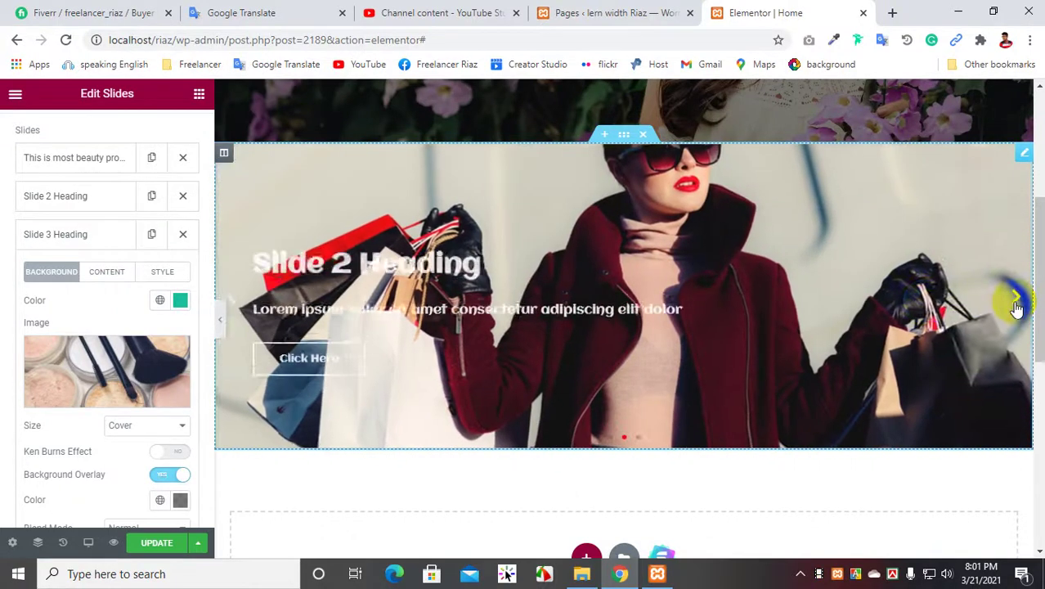
{"action": "left_click", "coordinate": [54, 198]}
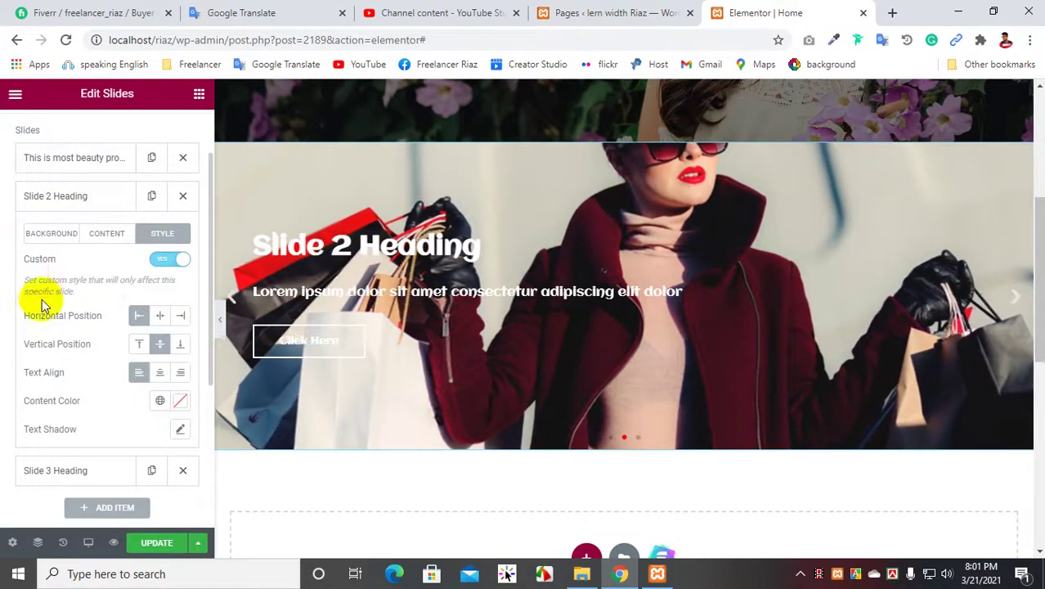
{"action": "left_click", "coordinate": [41, 233]}
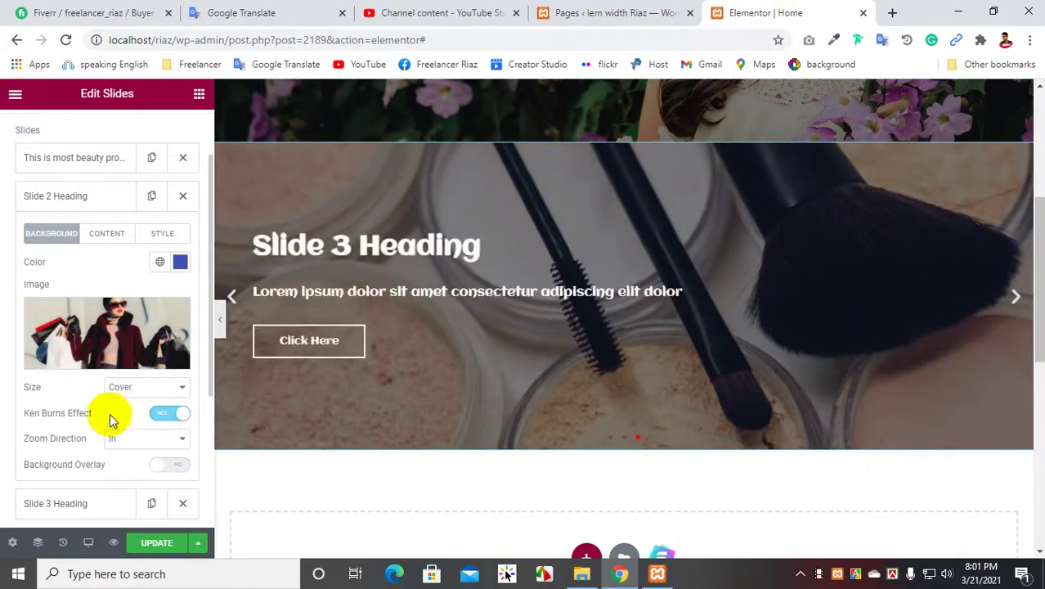
{"action": "scroll", "coordinate": [109, 414], "scroll_direction": "down", "scroll_amount": 1}
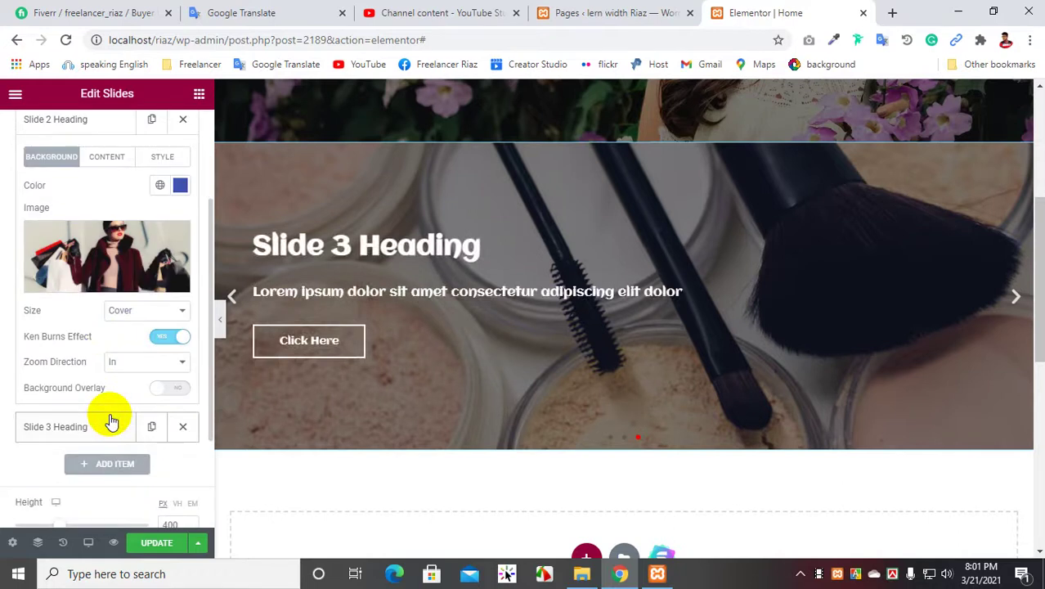
{"action": "left_click", "coordinate": [169, 388]}
{"action": "scroll", "coordinate": [86, 303], "scroll_direction": "up", "scroll_amount": 2}
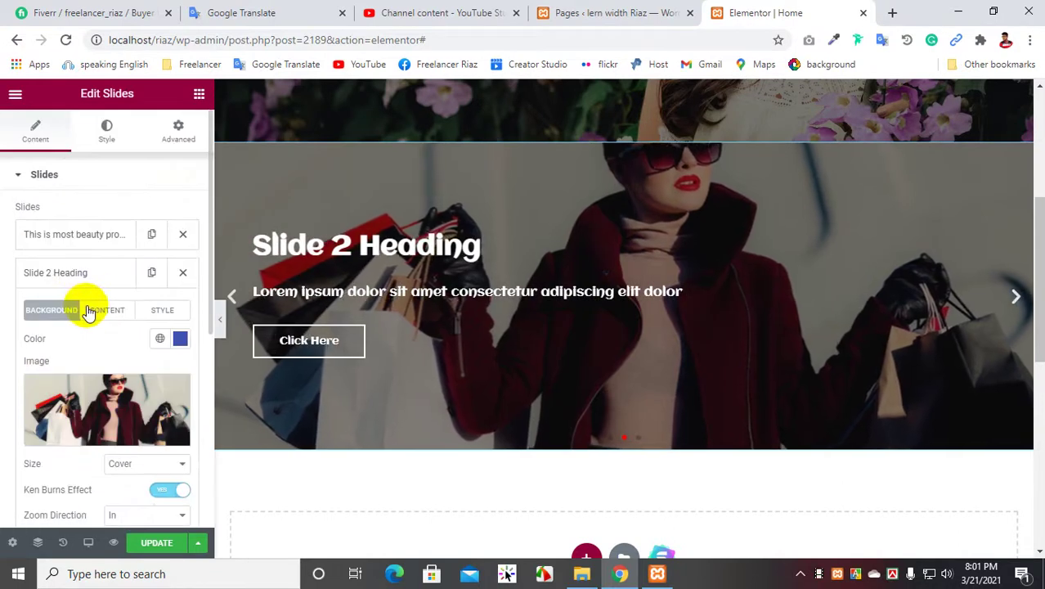
Step: Switch on the background overlay for the first slide, "This is most beauty product"
{"action": "left_click", "coordinate": [77, 233]}
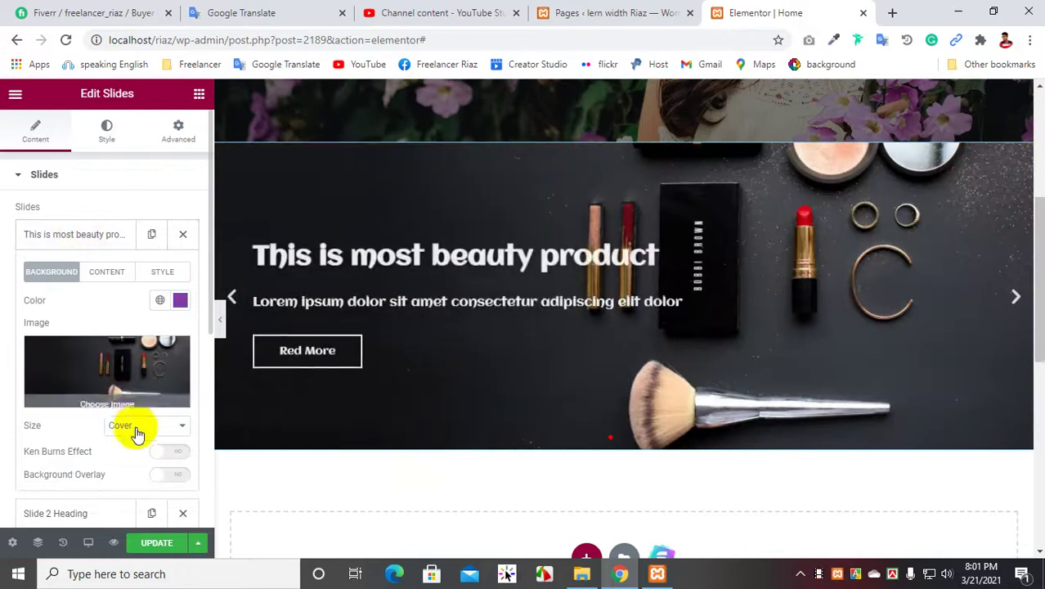
{"action": "scroll", "coordinate": [135, 431], "scroll_direction": "down", "scroll_amount": 1}
{"action": "left_click", "coordinate": [178, 401]}
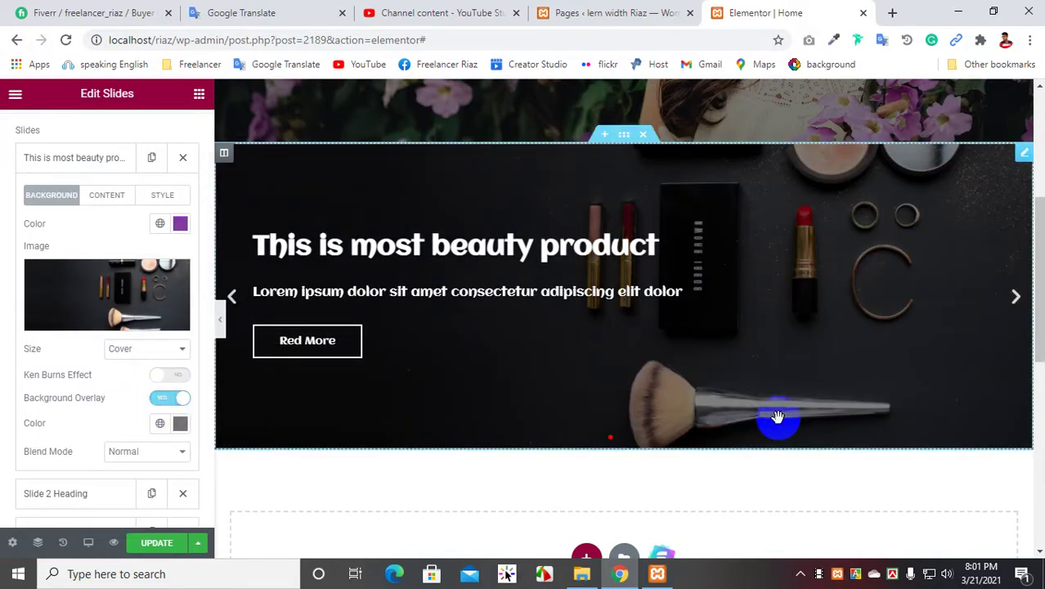
Step: Page through all the slides in the preview to check their overlays and text
{"action": "left_click", "coordinate": [1016, 299]}
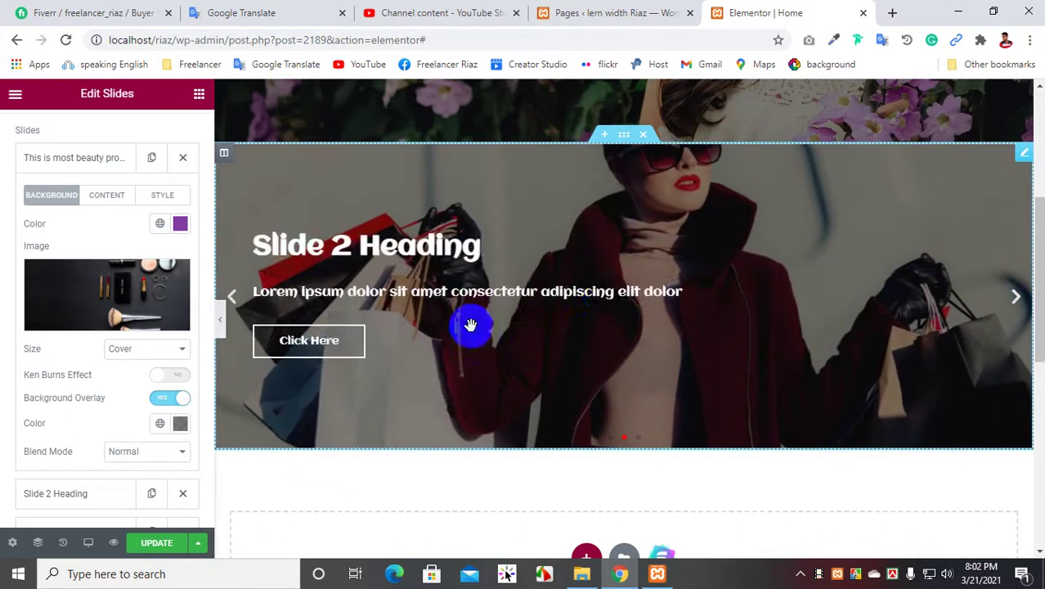
{"action": "left_click", "coordinate": [1016, 301]}
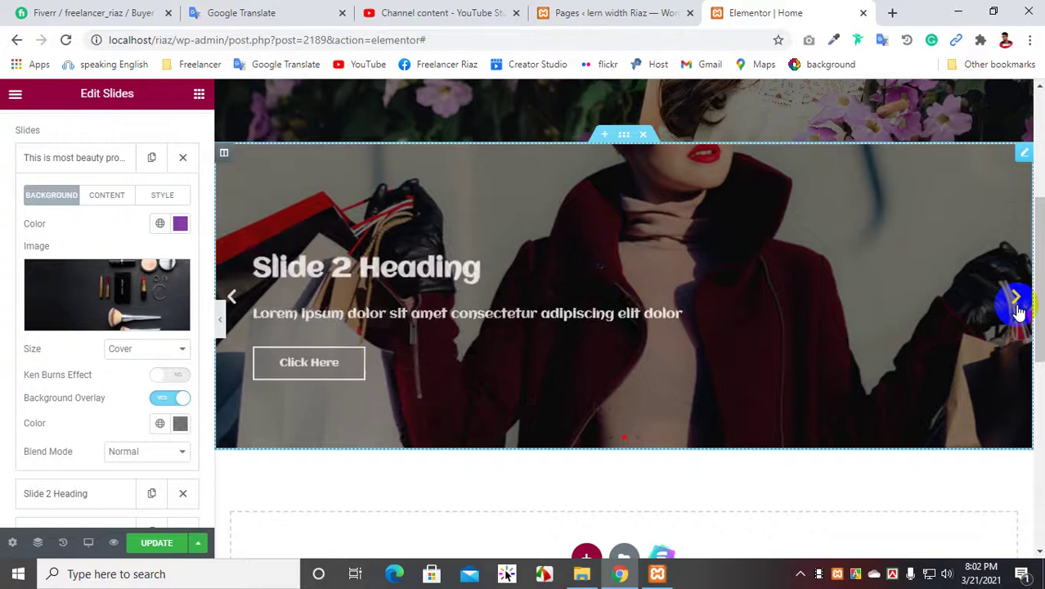
{"action": "left_click", "coordinate": [1017, 303]}
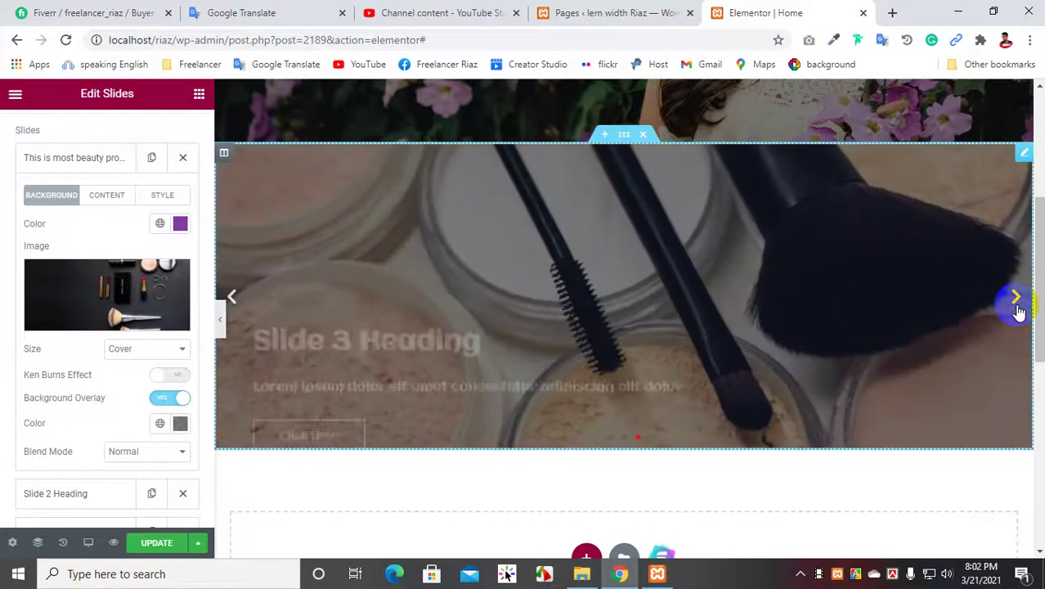
{"action": "left_click", "coordinate": [1013, 308]}
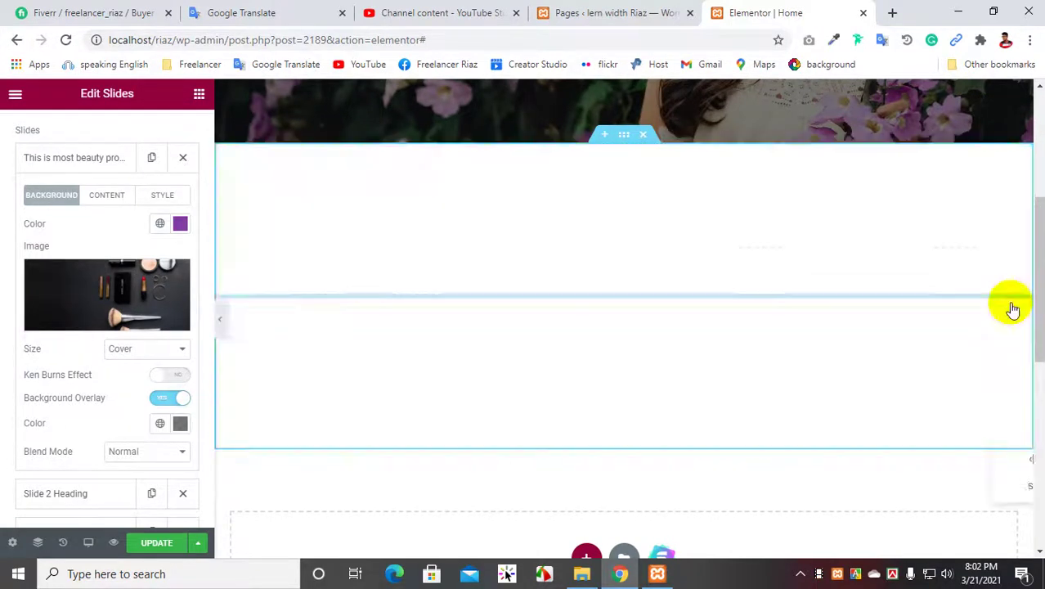
Step: Advance the preview to Slide 3 and look through that slide's content and custom style settings
{"action": "left_click", "coordinate": [1014, 304]}
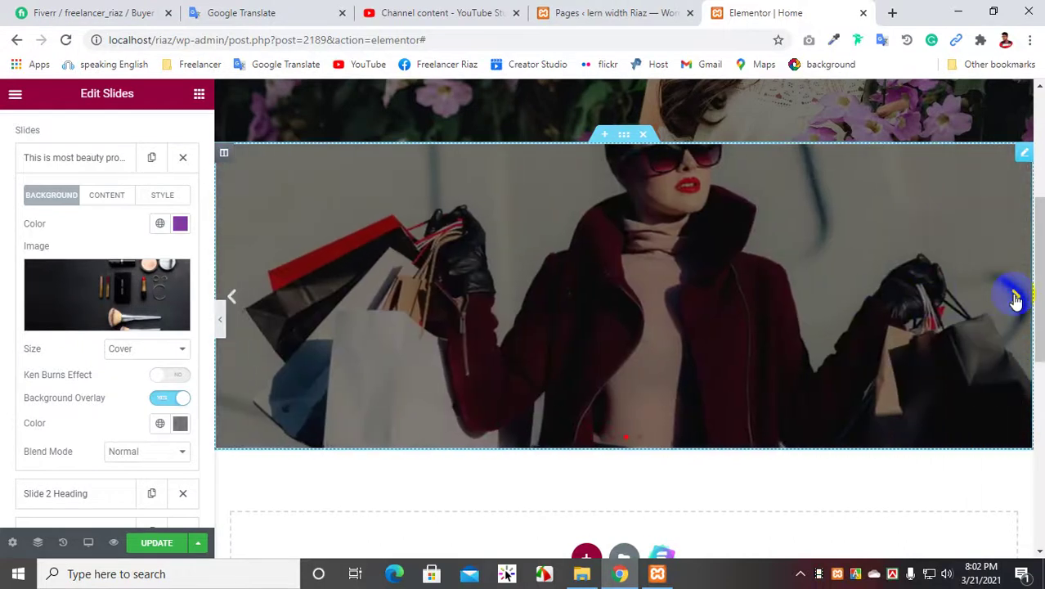
{"action": "left_click", "coordinate": [1015, 301]}
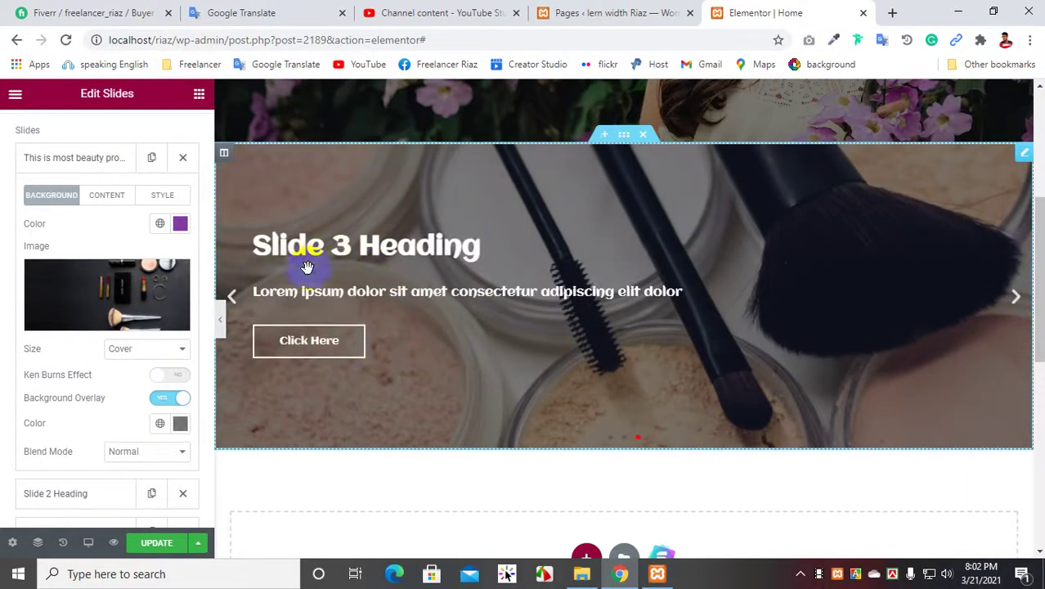
{"action": "left_click", "coordinate": [163, 196]}
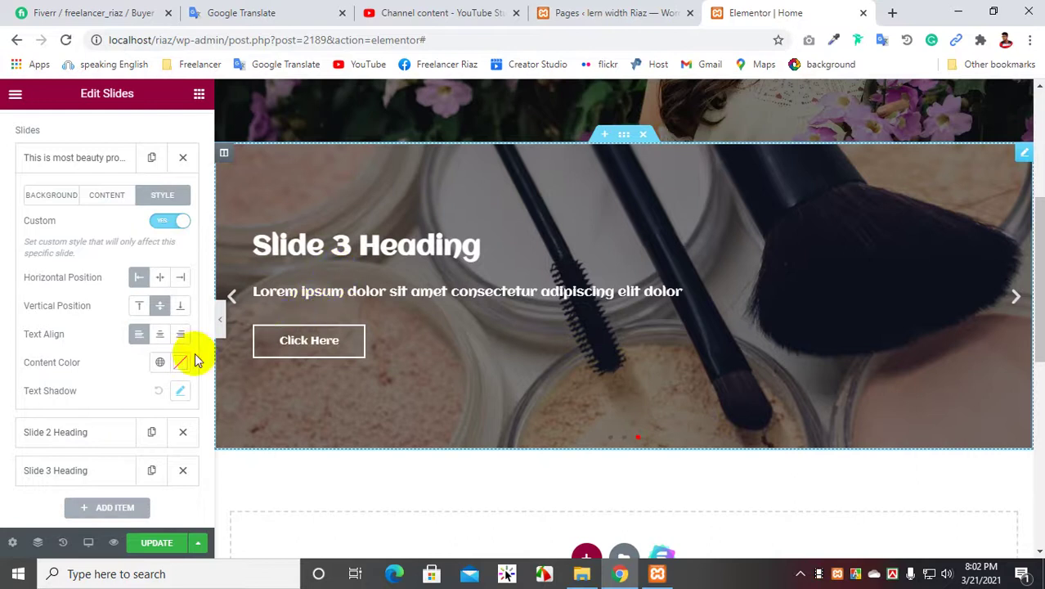
{"action": "left_click", "coordinate": [82, 469]}
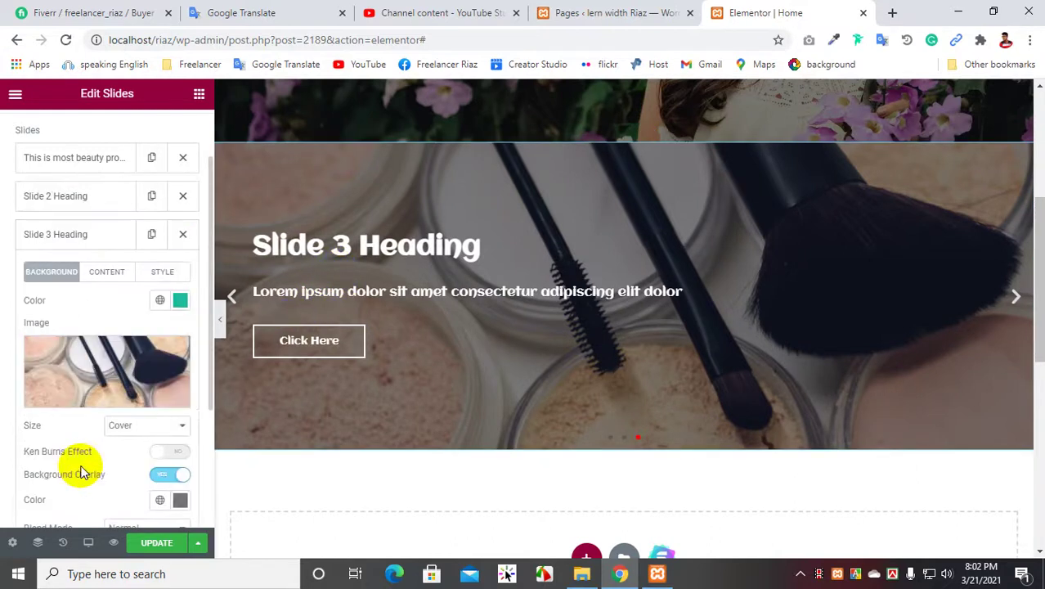
{"action": "left_click", "coordinate": [118, 273]}
{"action": "scroll", "coordinate": [128, 339], "scroll_direction": "down", "scroll_amount": 3}
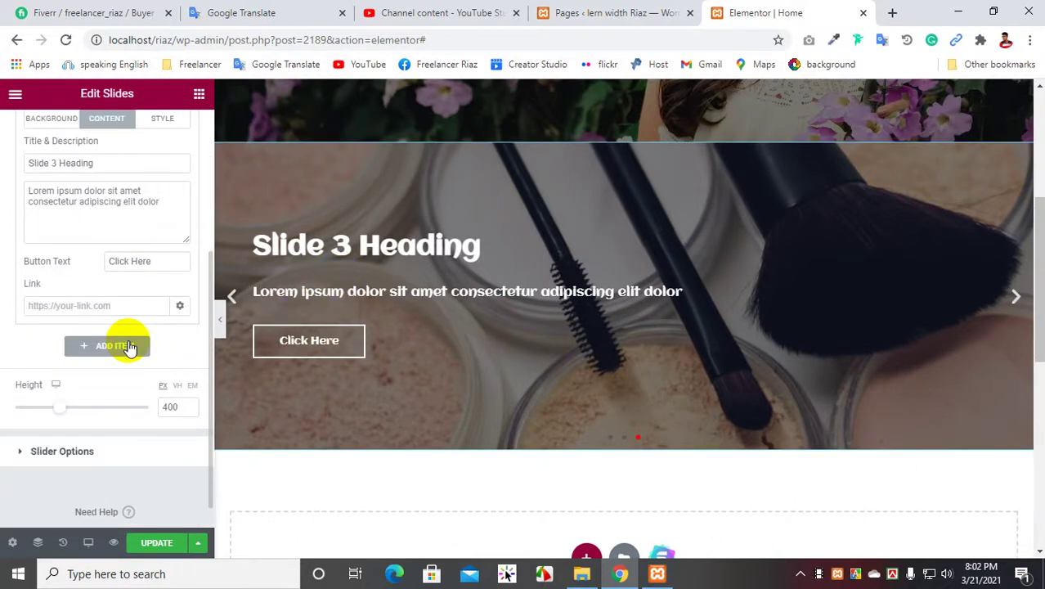
{"action": "scroll", "coordinate": [133, 343], "scroll_direction": "up", "scroll_amount": 3}
{"action": "left_click", "coordinate": [170, 345]}
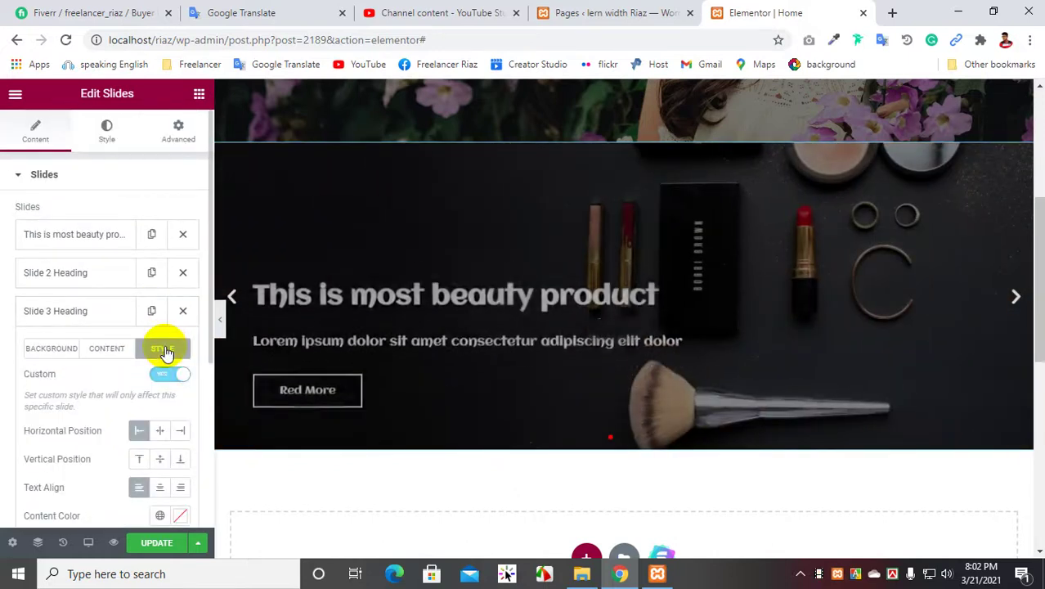
{"action": "scroll", "coordinate": [105, 355], "scroll_direction": "down", "scroll_amount": 2}
{"action": "scroll", "coordinate": [102, 363], "scroll_direction": "down", "scroll_amount": 2}
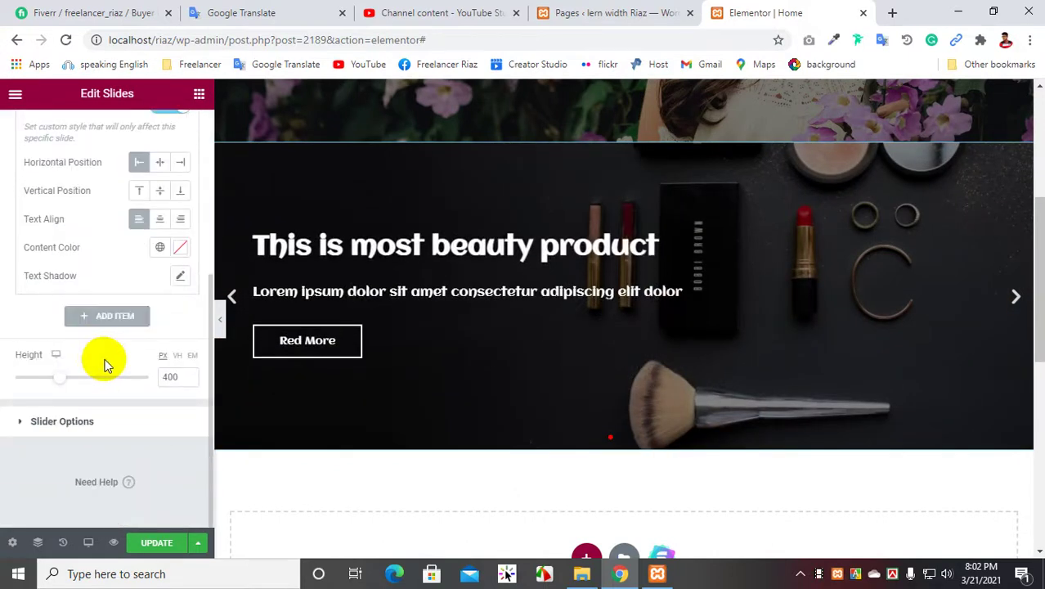
Step: Open the slider options and examine the available transition and navigation choices
{"action": "left_click", "coordinate": [23, 422]}
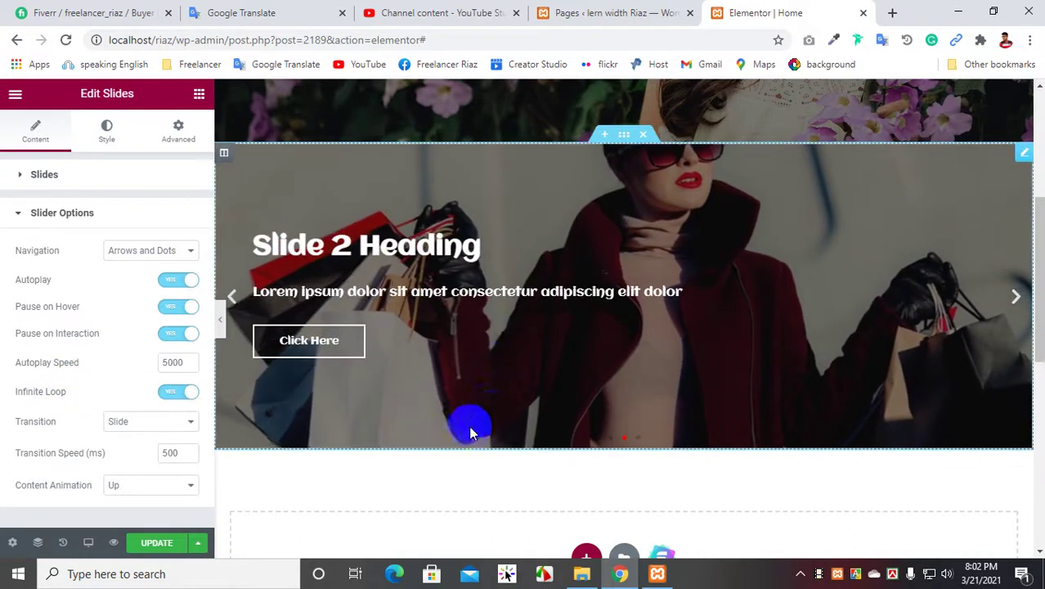
{"action": "left_click", "coordinate": [139, 422]}
{"action": "left_click", "coordinate": [140, 422]}
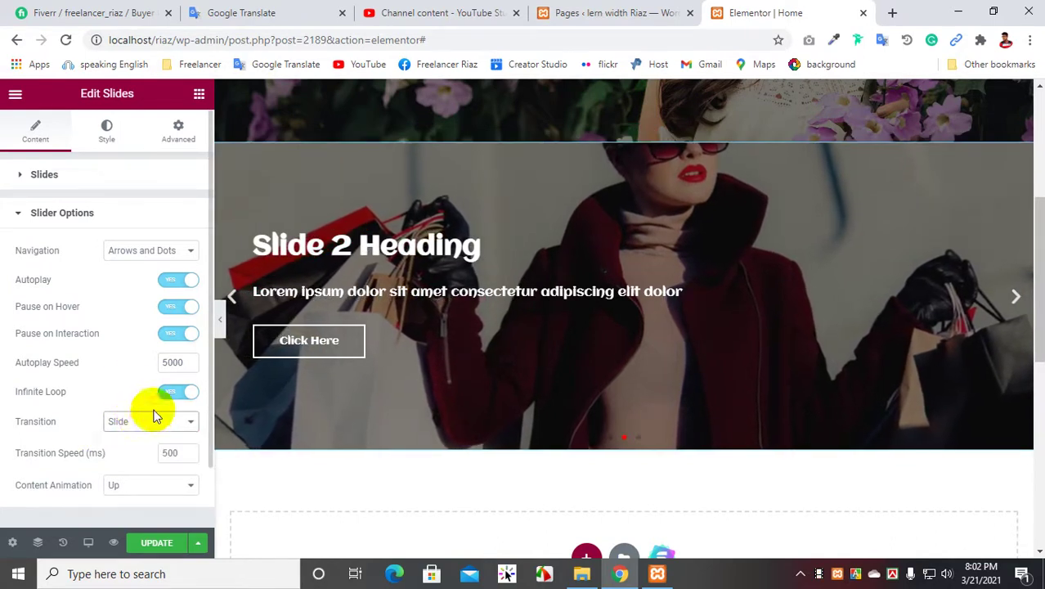
{"action": "left_click", "coordinate": [136, 254]}
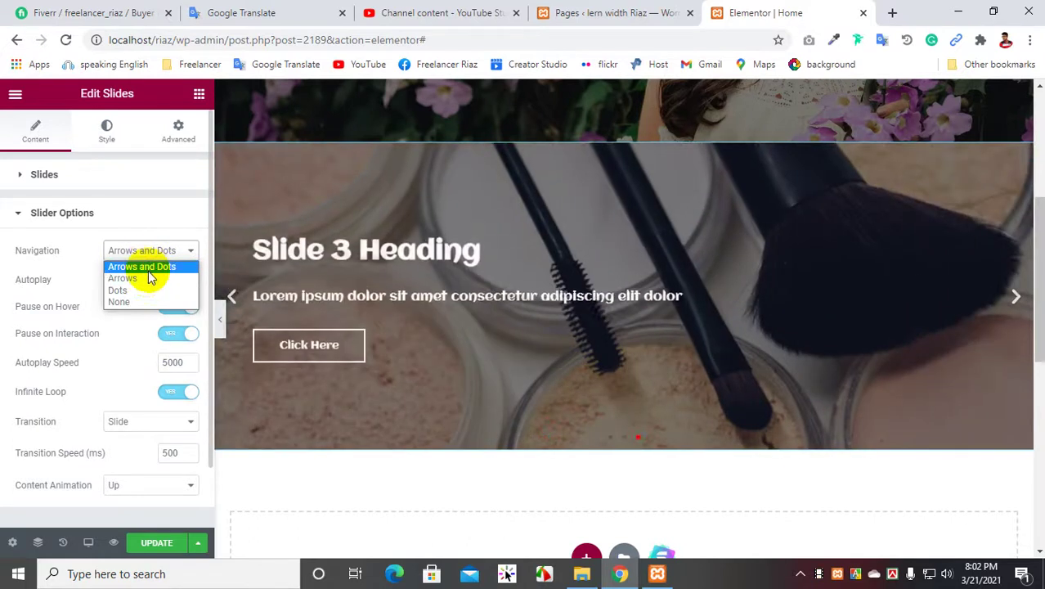
{"action": "left_click", "coordinate": [77, 219]}
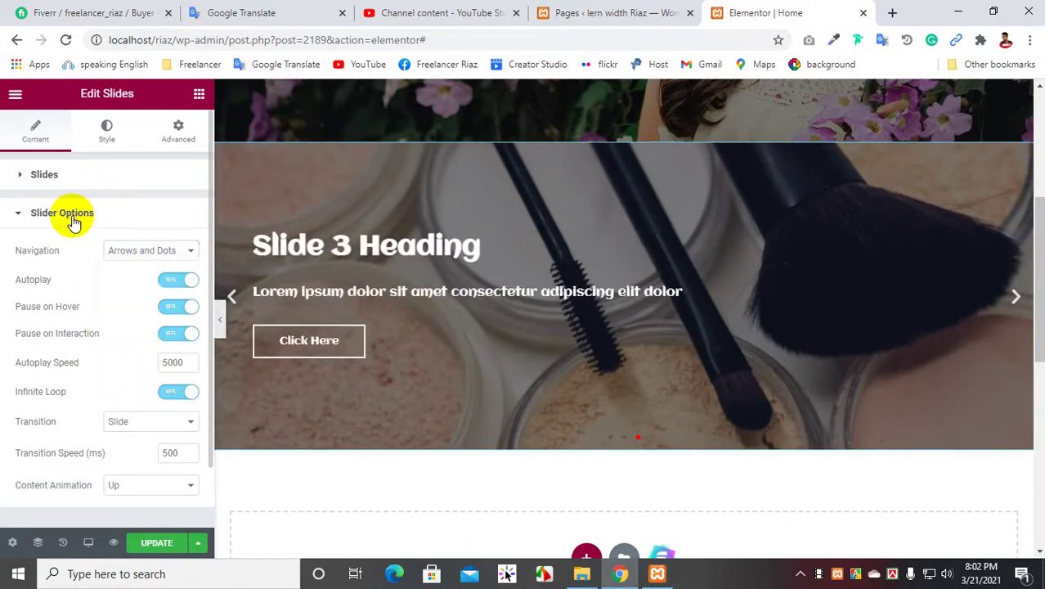
{"action": "left_click", "coordinate": [74, 221]}
{"action": "left_click", "coordinate": [19, 212]}
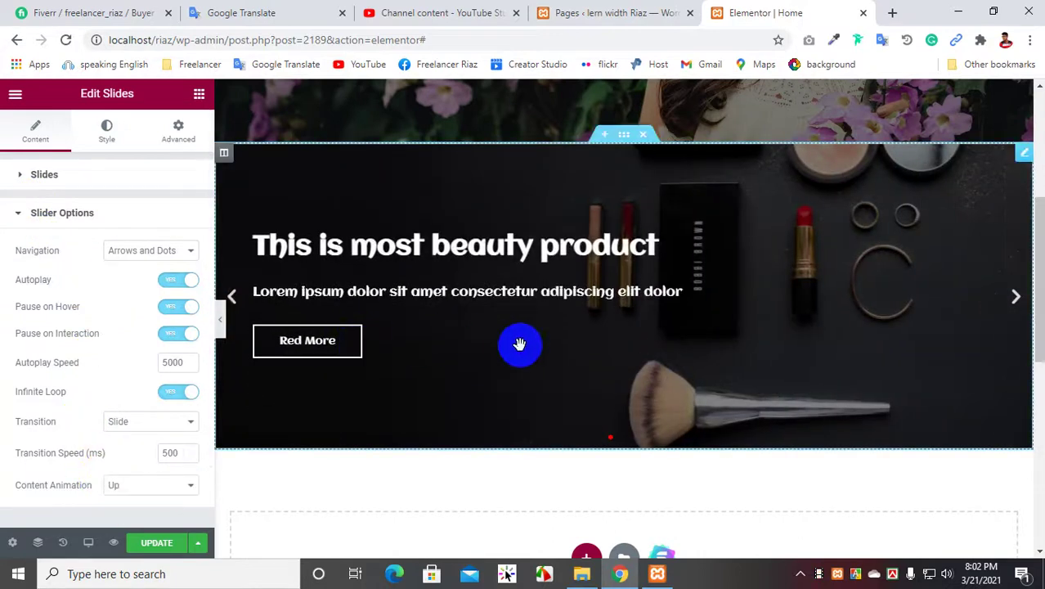
Step: Set the slider's content animation to Zoom and page back and forth in the preview to check it
{"action": "left_click", "coordinate": [149, 486]}
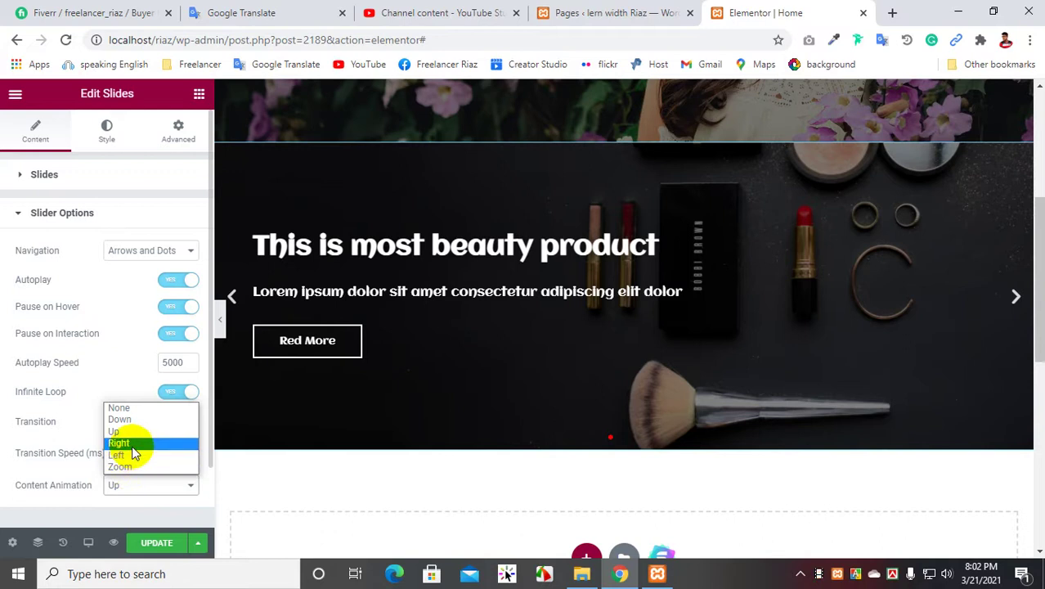
{"action": "left_click", "coordinate": [126, 466]}
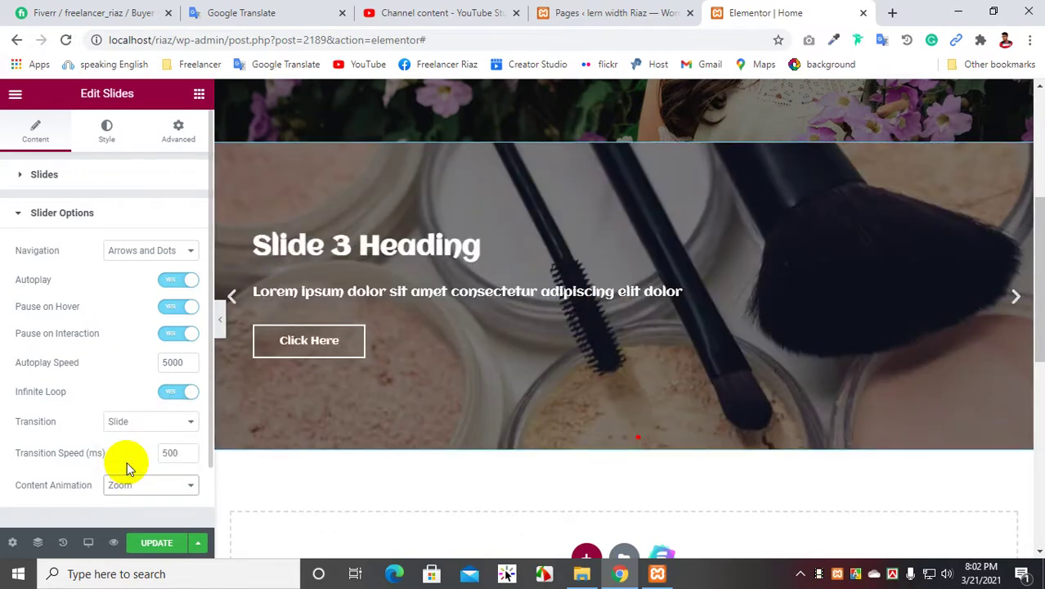
{"action": "left_click", "coordinate": [232, 298]}
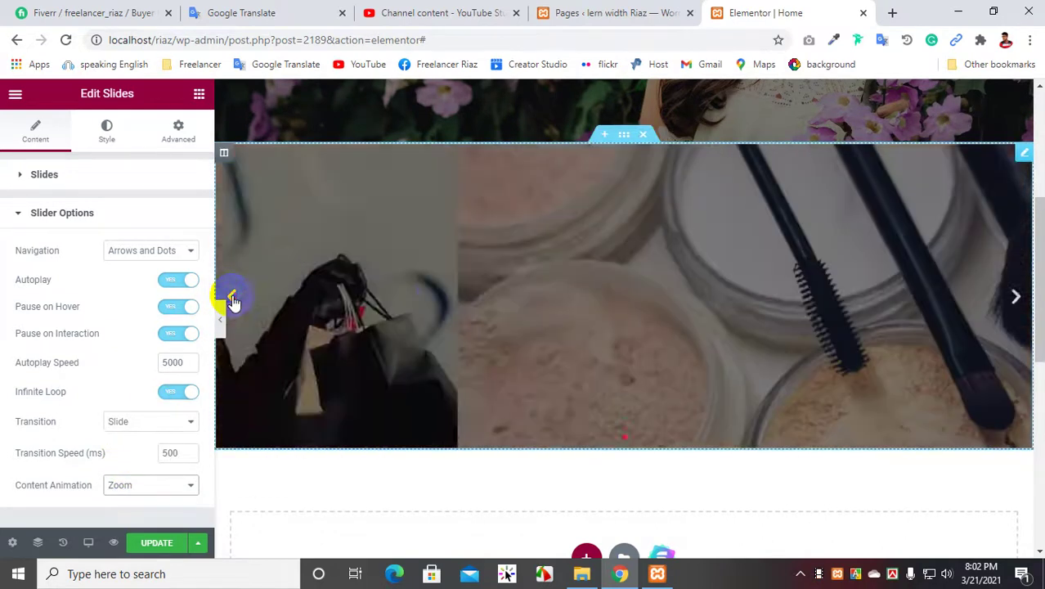
{"action": "left_click", "coordinate": [1016, 297]}
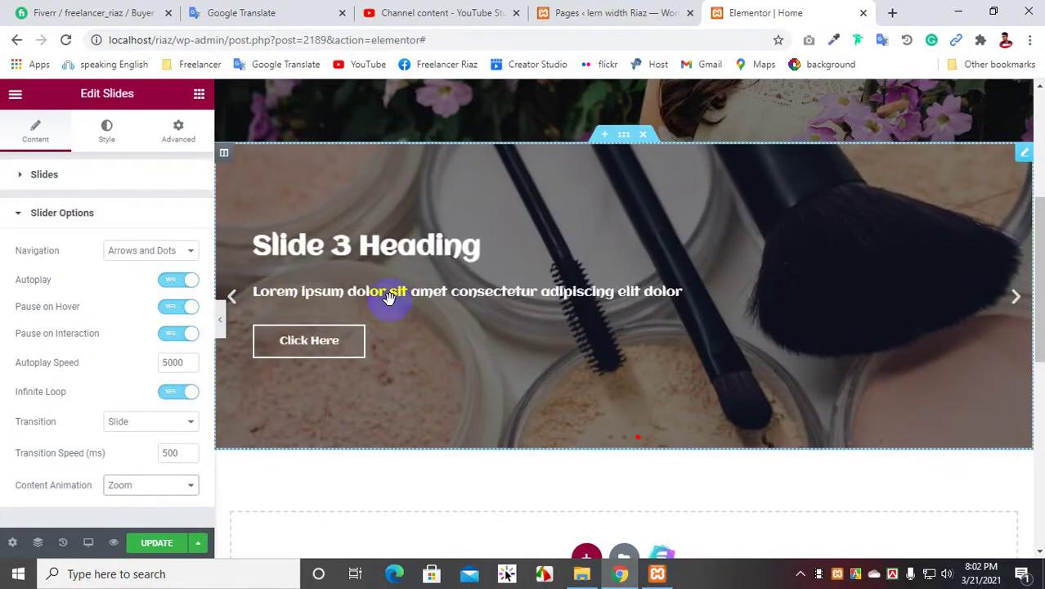
{"action": "left_click", "coordinate": [234, 298]}
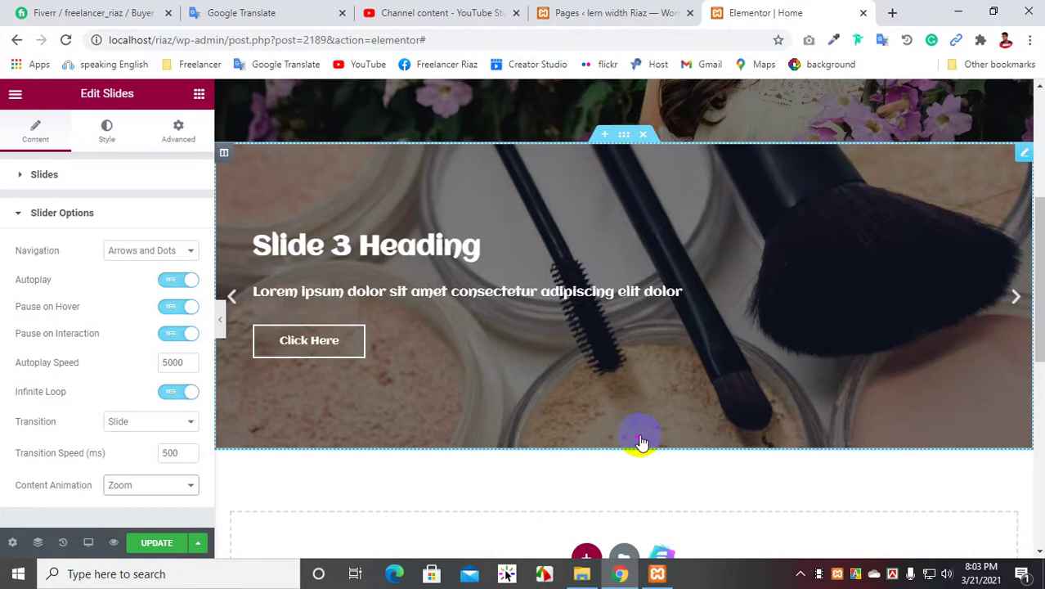
Step: Review the slider's transition and content animation choices, keeping Slide and Zoom
{"action": "left_click", "coordinate": [150, 422]}
{"action": "left_click", "coordinate": [148, 434]}
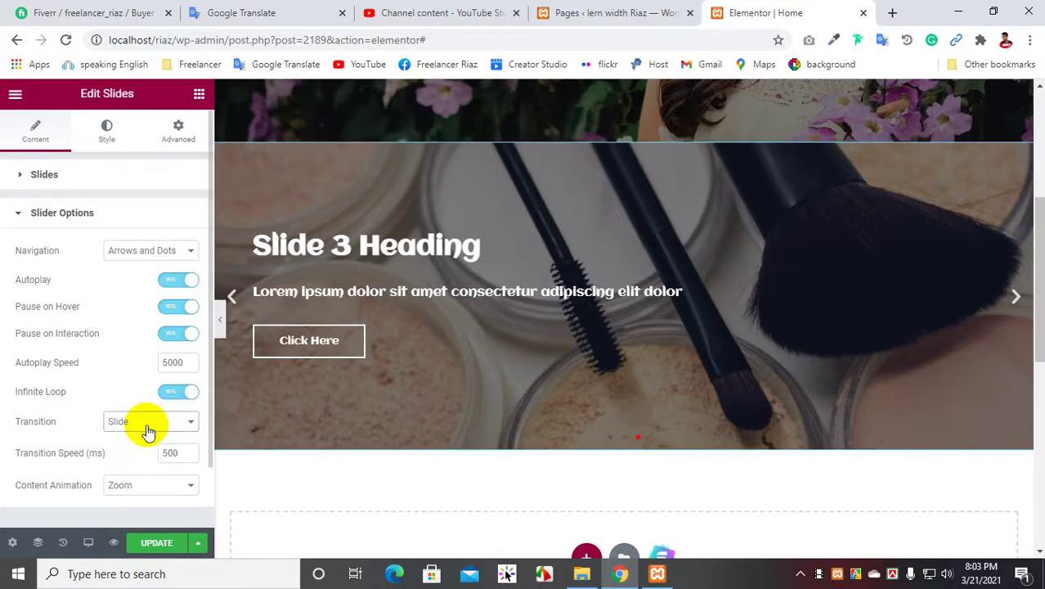
{"action": "left_click", "coordinate": [150, 493]}
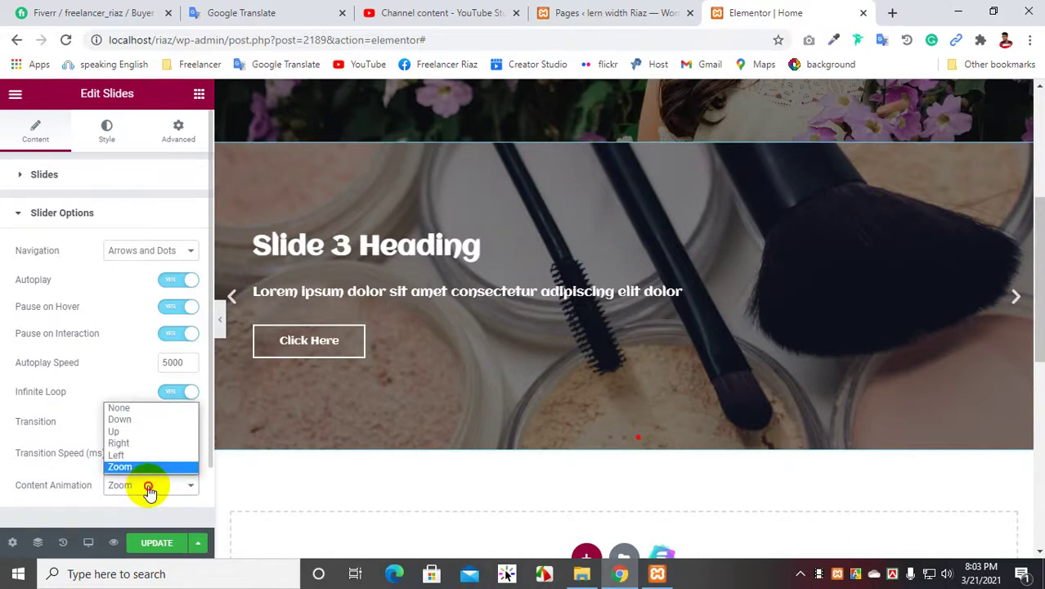
{"action": "left_click", "coordinate": [148, 489]}
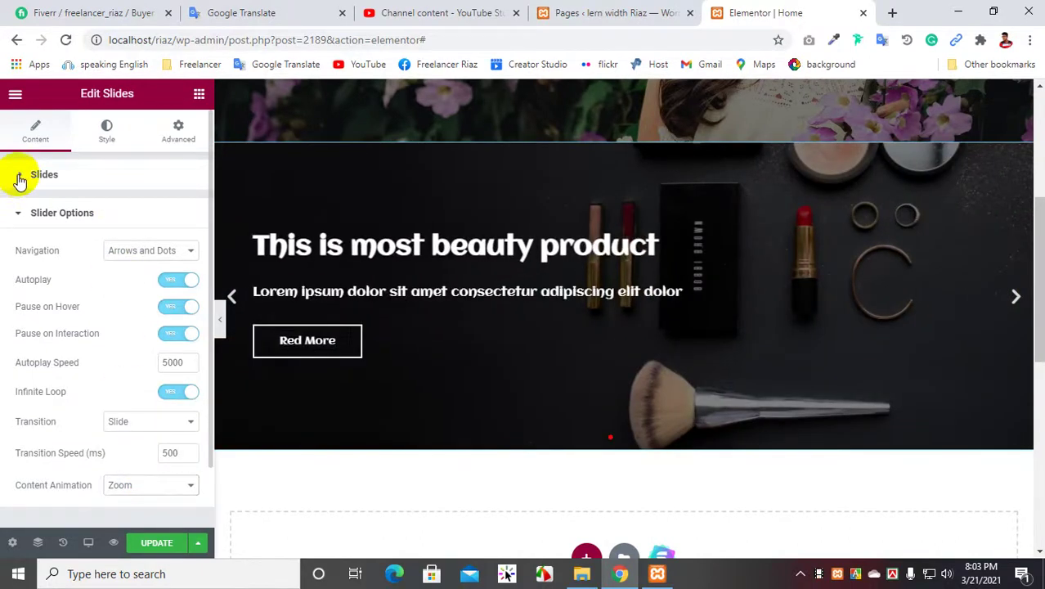
Step: Return to the slides list and examine Slide 2's custom style and content settings
{"action": "left_click", "coordinate": [27, 178]}
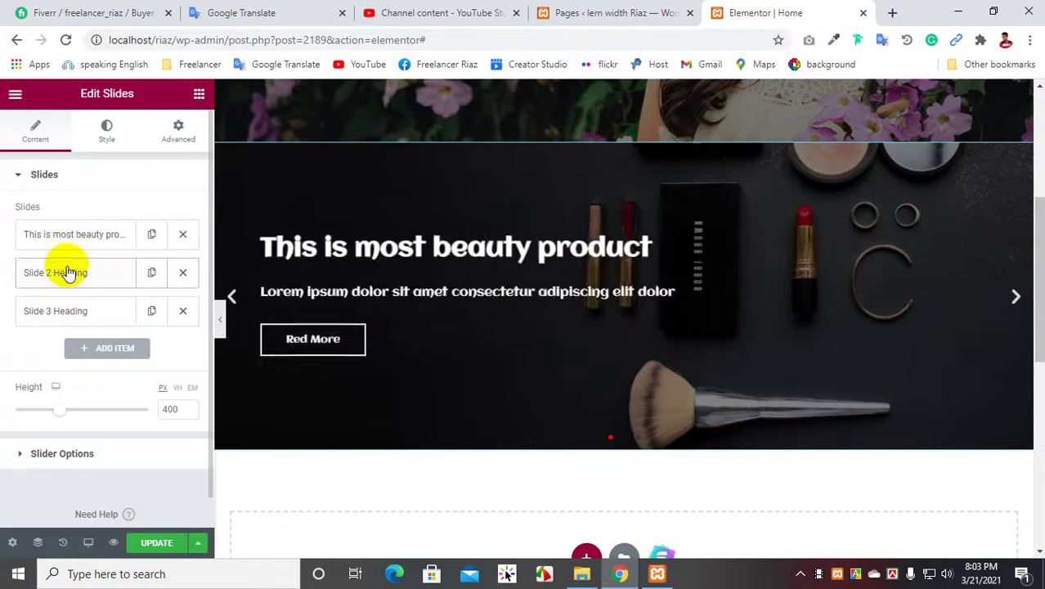
{"action": "left_click", "coordinate": [67, 273]}
{"action": "left_click", "coordinate": [157, 311]}
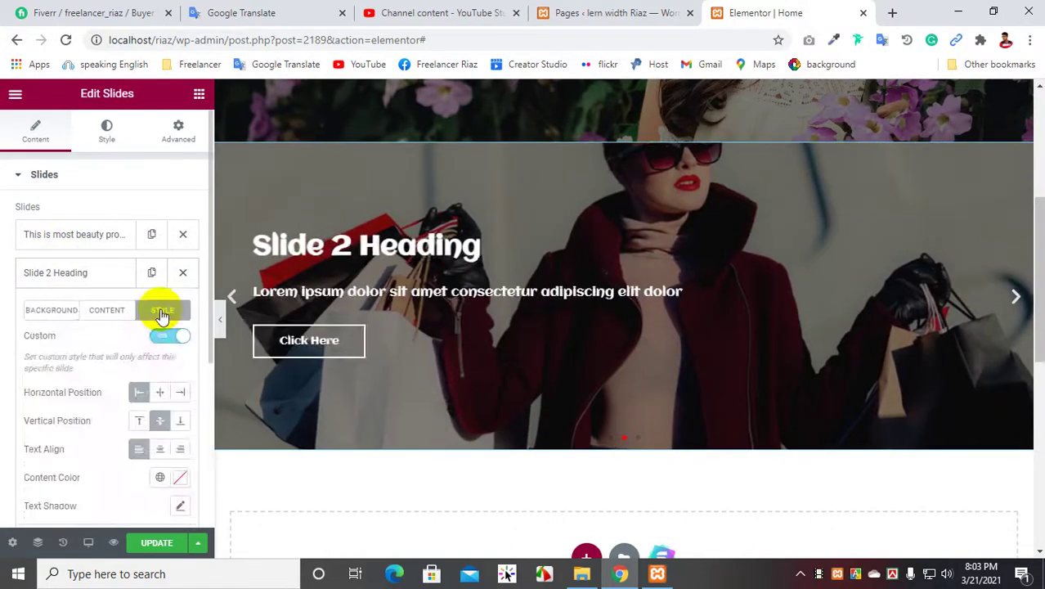
{"action": "scroll", "coordinate": [94, 386], "scroll_direction": "down", "scroll_amount": 3}
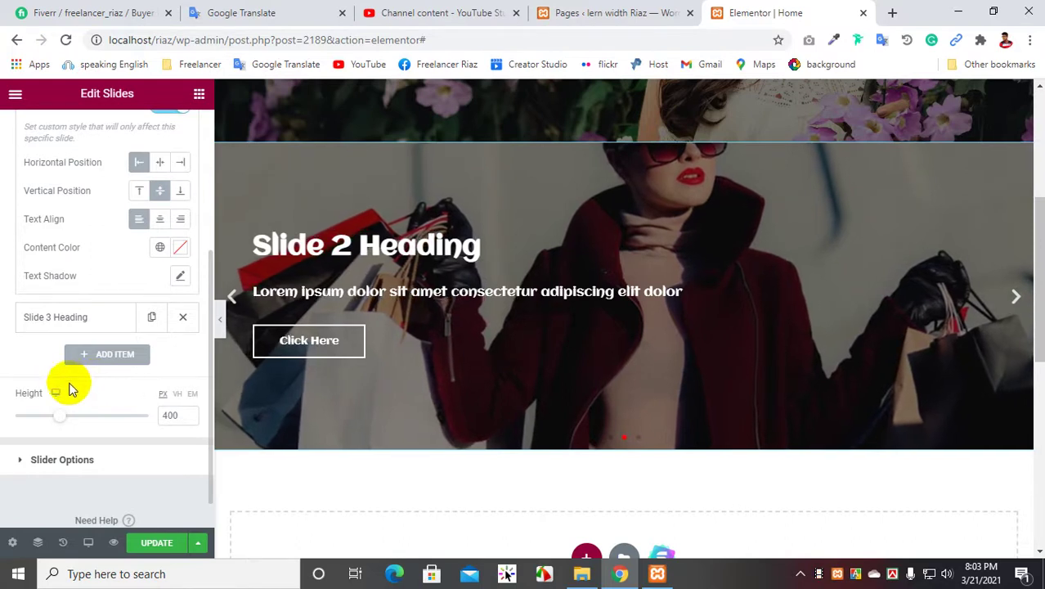
{"action": "scroll", "coordinate": [72, 391], "scroll_direction": "up", "scroll_amount": 1}
{"action": "scroll", "coordinate": [98, 255], "scroll_direction": "up", "scroll_amount": 2}
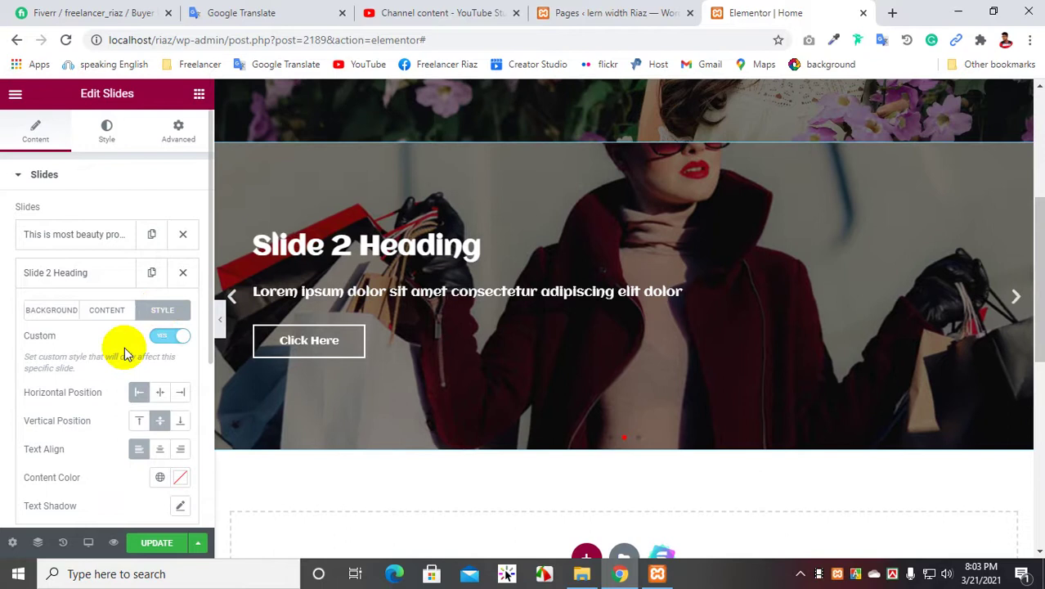
{"action": "scroll", "coordinate": [125, 352], "scroll_direction": "down", "scroll_amount": 3}
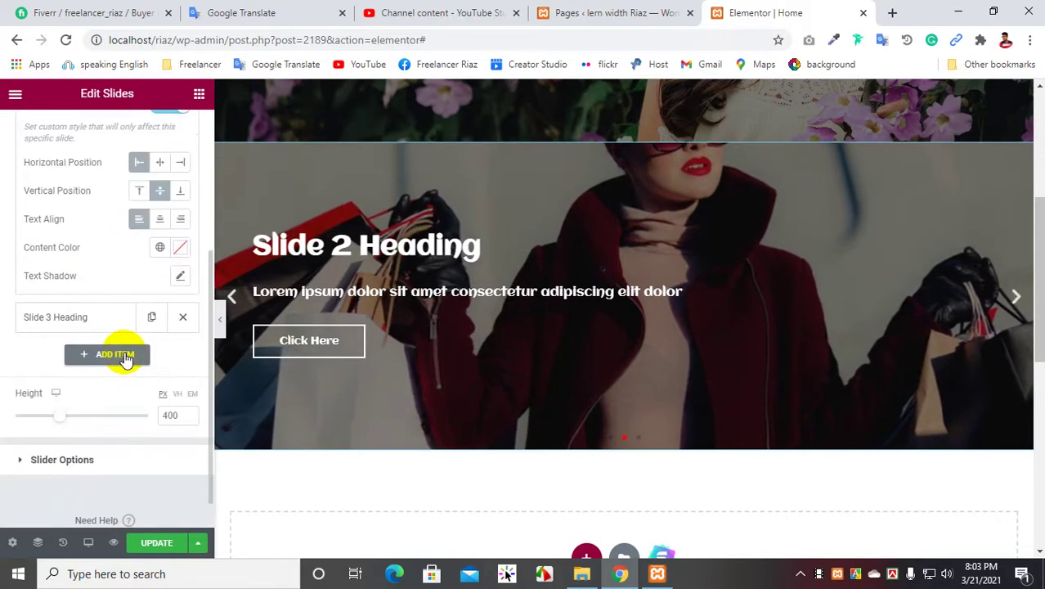
{"action": "scroll", "coordinate": [124, 352], "scroll_direction": "down", "scroll_amount": 1}
{"action": "scroll", "coordinate": [124, 352], "scroll_direction": "up", "scroll_amount": 3}
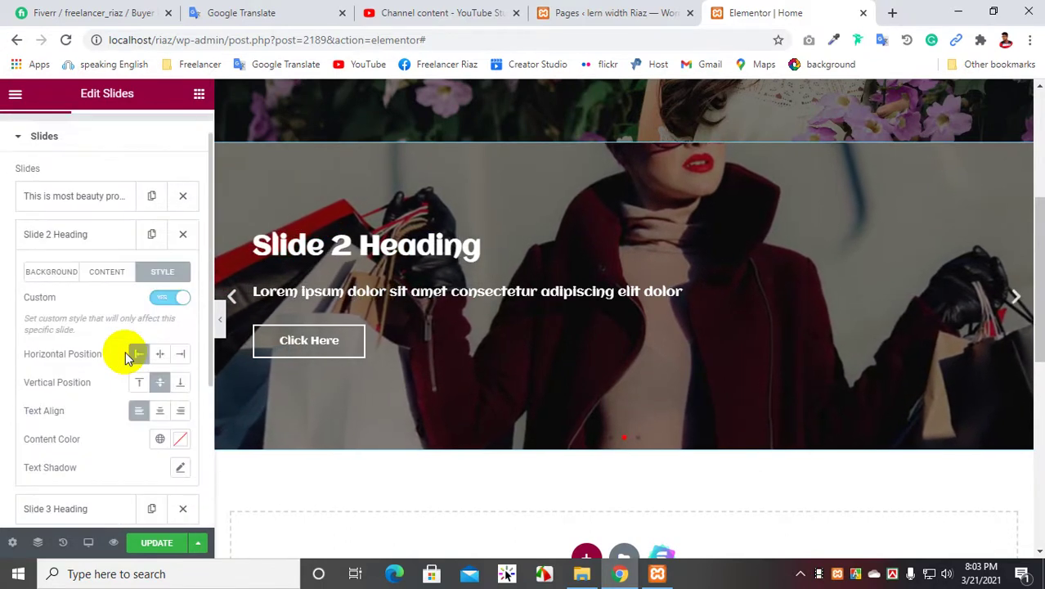
{"action": "left_click", "coordinate": [105, 275]}
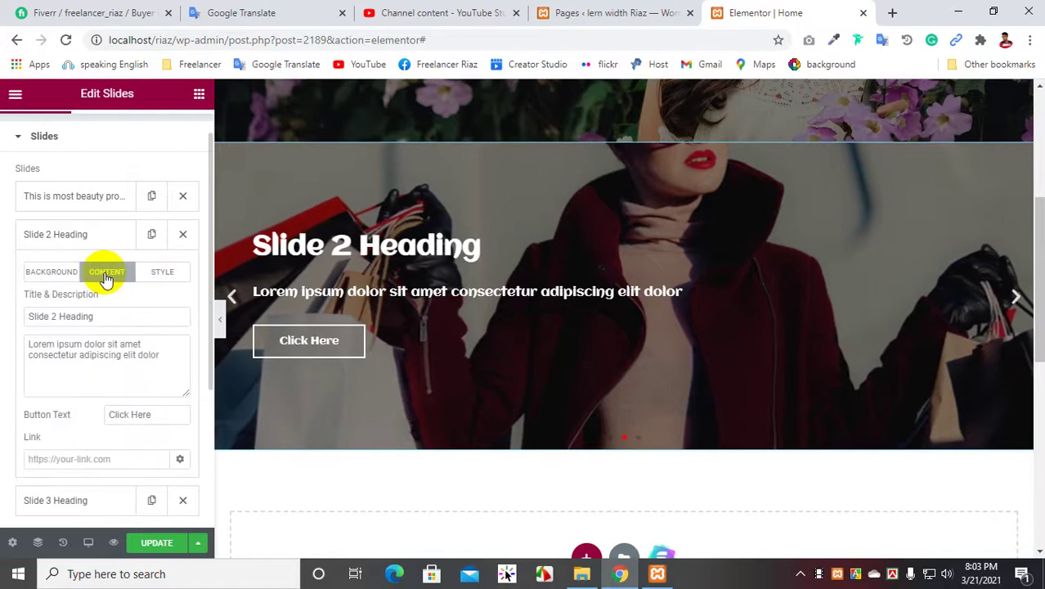
{"action": "scroll", "coordinate": [159, 290], "scroll_direction": "down", "scroll_amount": 2}
{"action": "scroll", "coordinate": [159, 290], "scroll_direction": "up", "scroll_amount": 3}
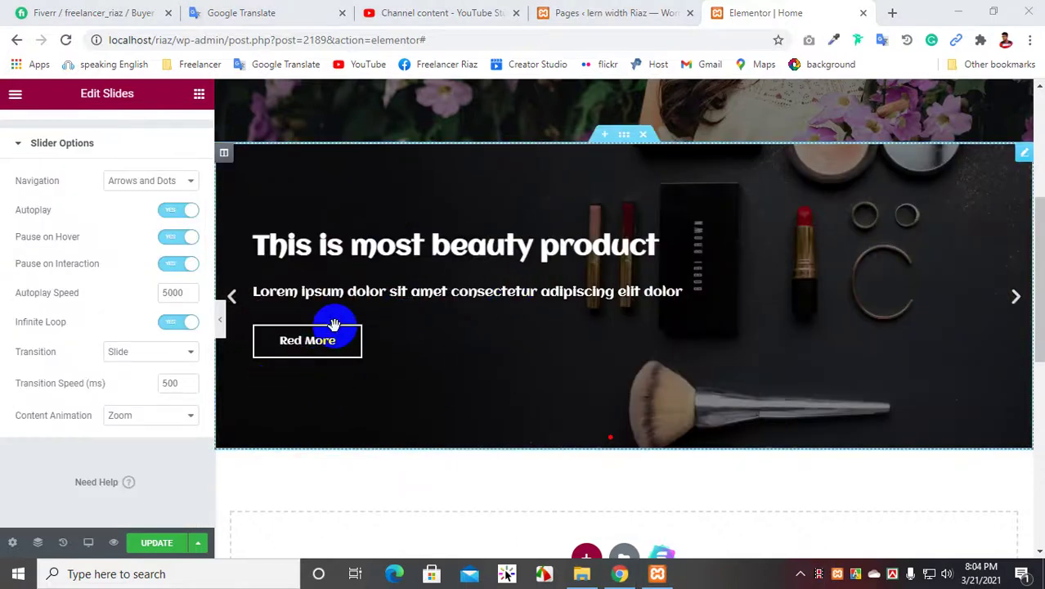
Step: Page forward through the slides in the preview to watch the Zoom content animation
{"action": "left_click", "coordinate": [1017, 299]}
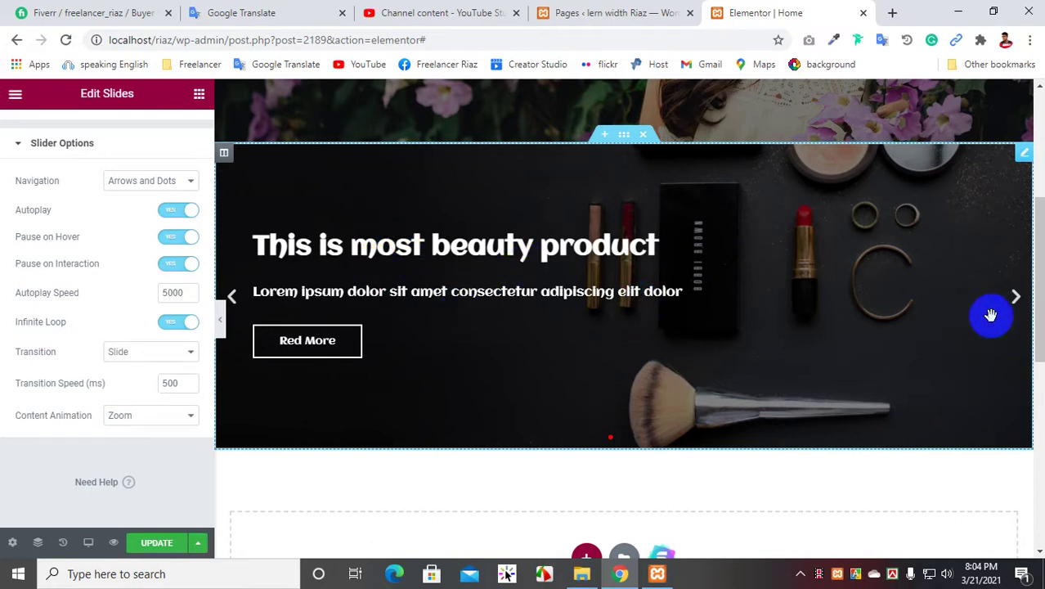
{"action": "left_click", "coordinate": [1015, 296]}
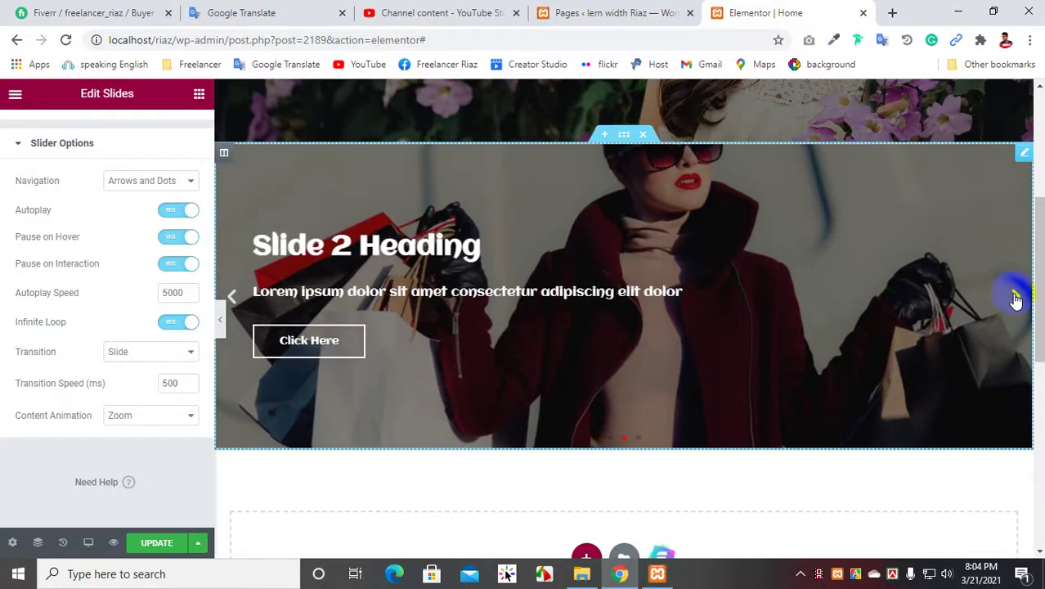
{"action": "left_click", "coordinate": [1015, 297]}
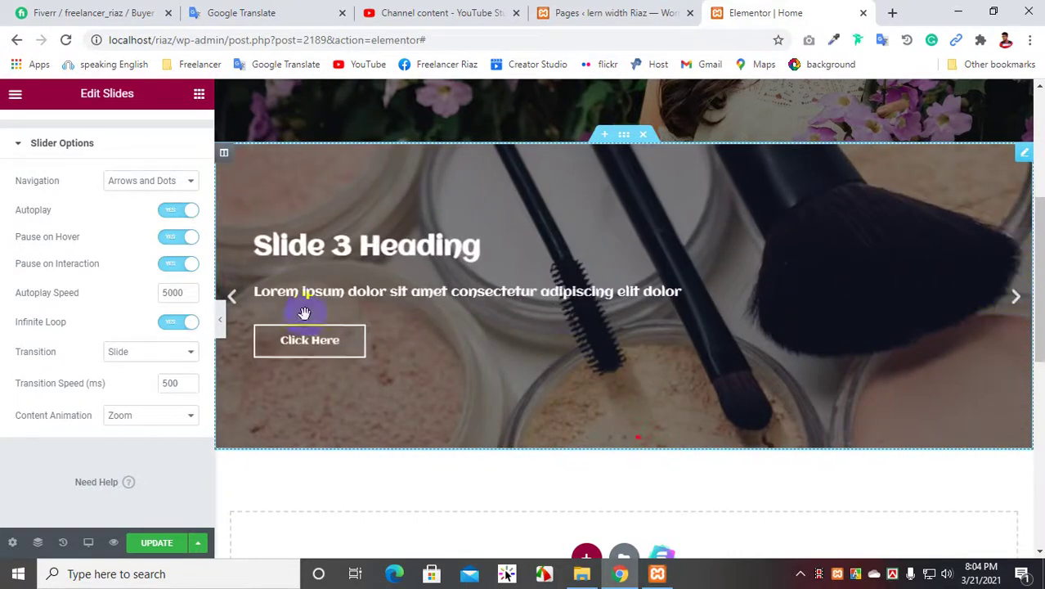
Step: Collapse the slider options, reopen the slides list and duplicate the "Slide 3 Heading" slide
{"action": "left_click", "coordinate": [14, 146]}
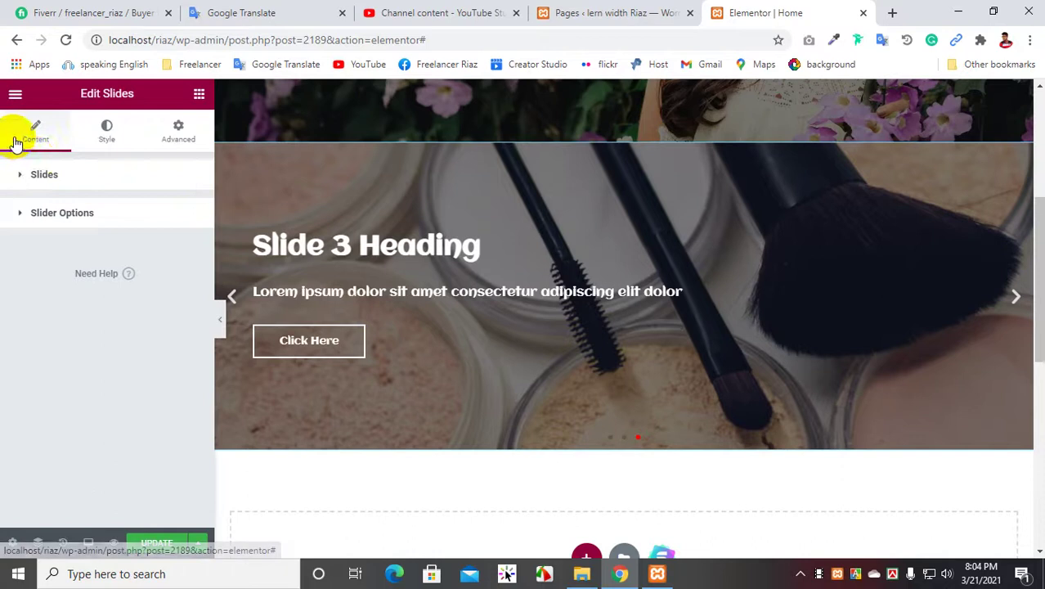
{"action": "left_click", "coordinate": [20, 178]}
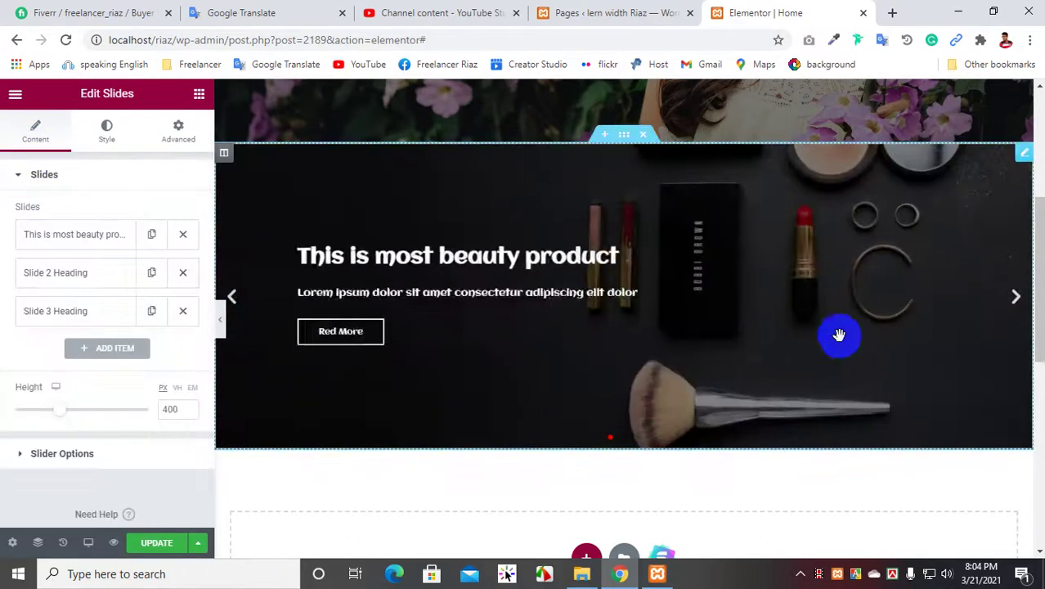
{"action": "scroll", "coordinate": [818, 325], "scroll_direction": "down", "scroll_amount": 2}
{"action": "scroll", "coordinate": [784, 325], "scroll_direction": "up", "scroll_amount": 2}
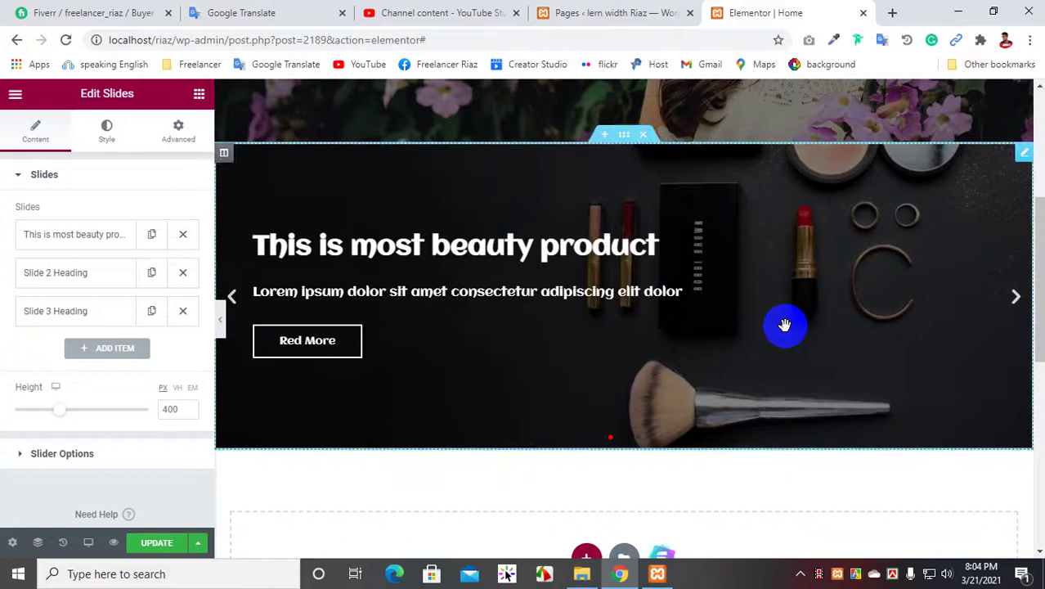
{"action": "left_click", "coordinate": [153, 313]}
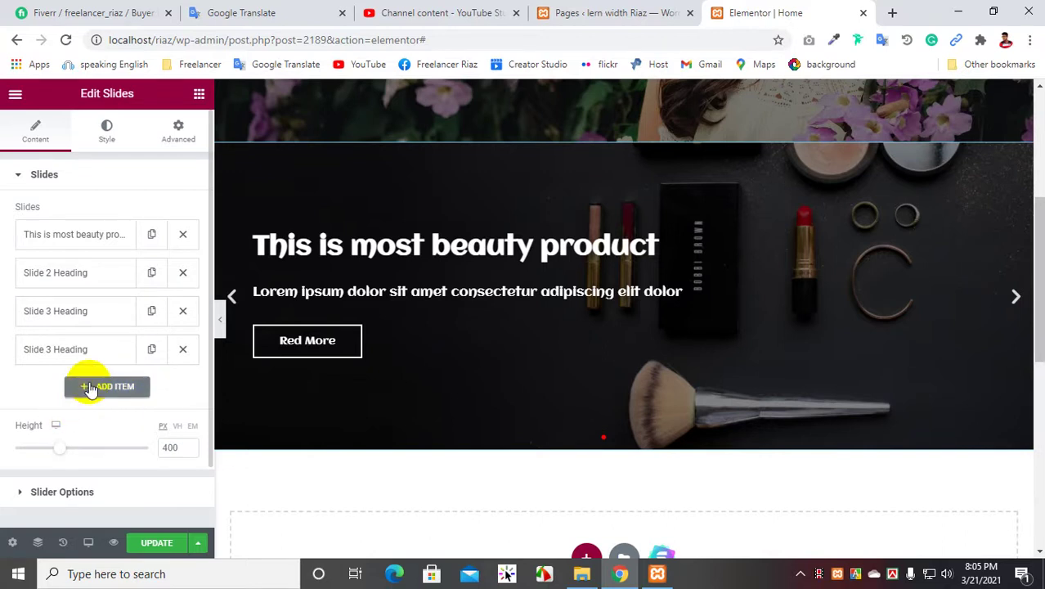
Step: Add a blank slide to the slides list, collapse its settings and delete it
{"action": "left_click", "coordinate": [119, 388]}
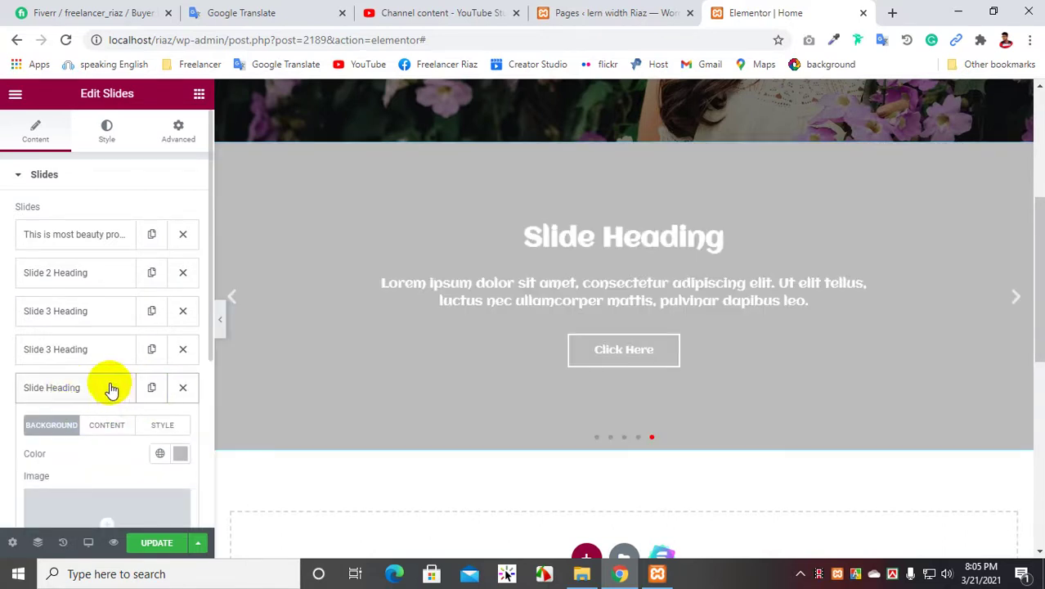
{"action": "left_click", "coordinate": [112, 389]}
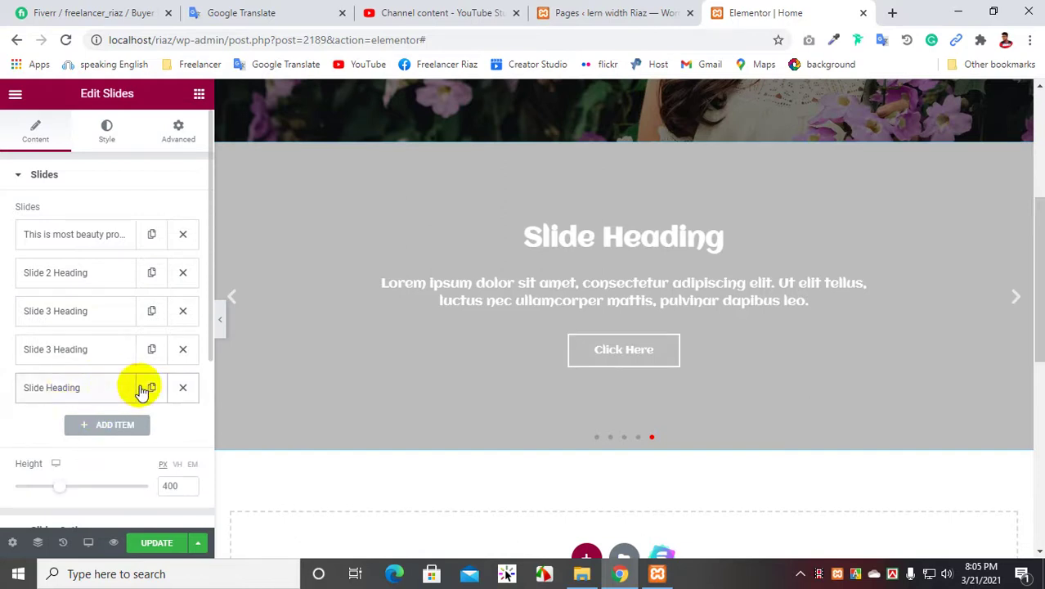
{"action": "left_click", "coordinate": [182, 387]}
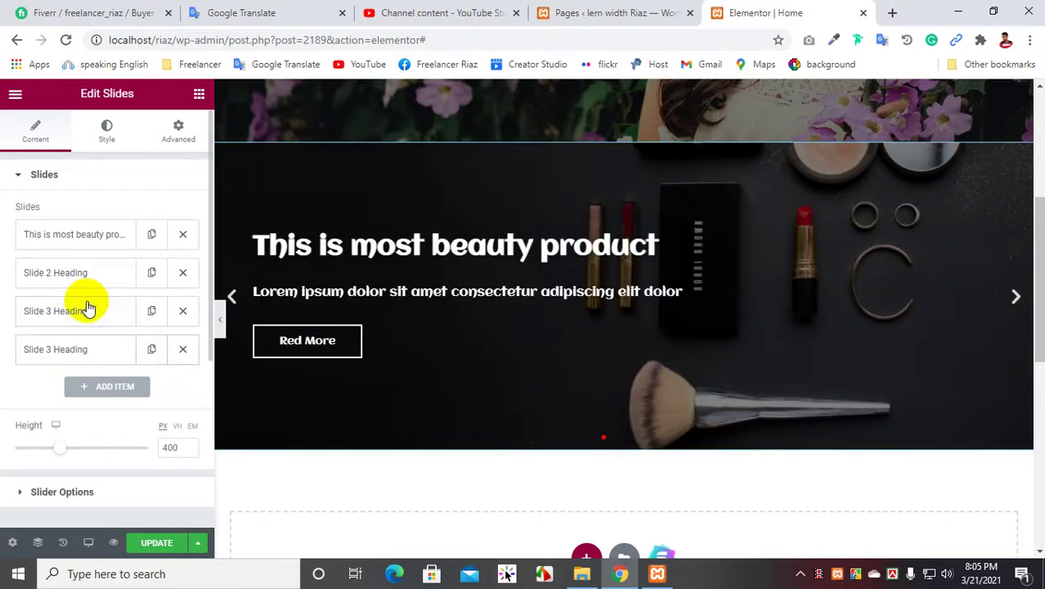
Step: Move the "Slide 2 Heading" slide below the first "Slide 3 Heading" slide and update the page
{"action": "left_click_drag", "start_coordinate": [86, 282], "coordinate": [117, 317]}
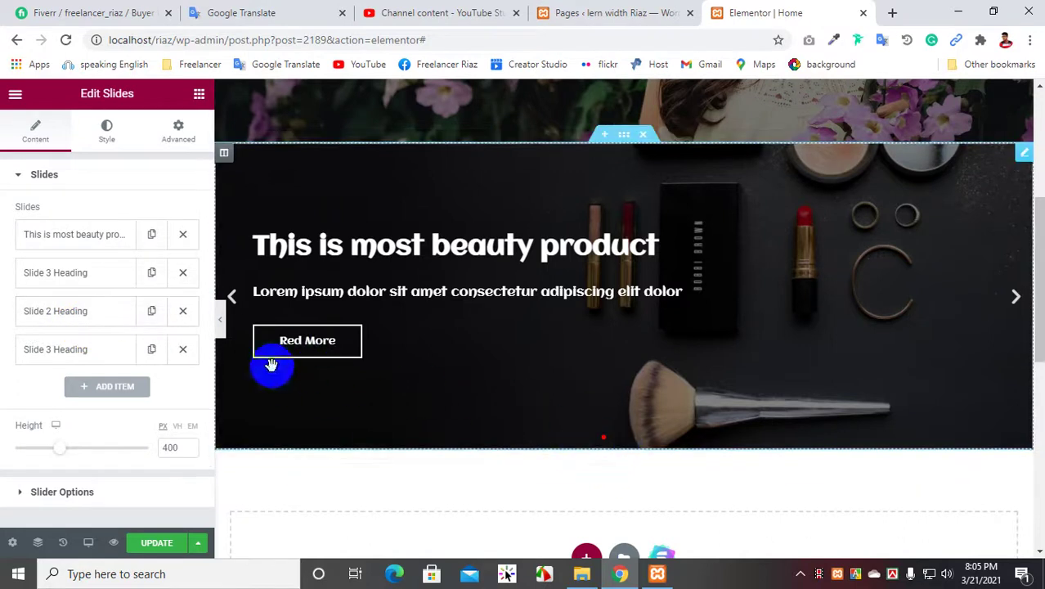
{"action": "left_click", "coordinate": [160, 546]}
Step: Switch to the WordPress Pages admin and open the live site's front page in a new tab
{"action": "left_click", "coordinate": [609, 12]}
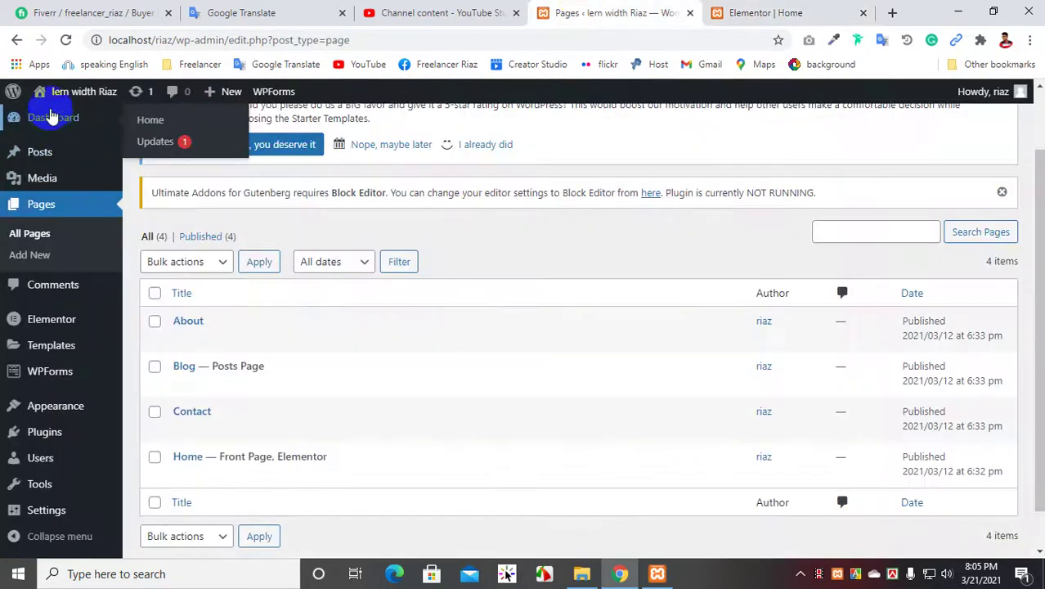
{"action": "mouse_move", "coordinate": [64, 103]}
{"action": "right_click", "coordinate": [69, 123]}
{"action": "left_click", "coordinate": [131, 133]}
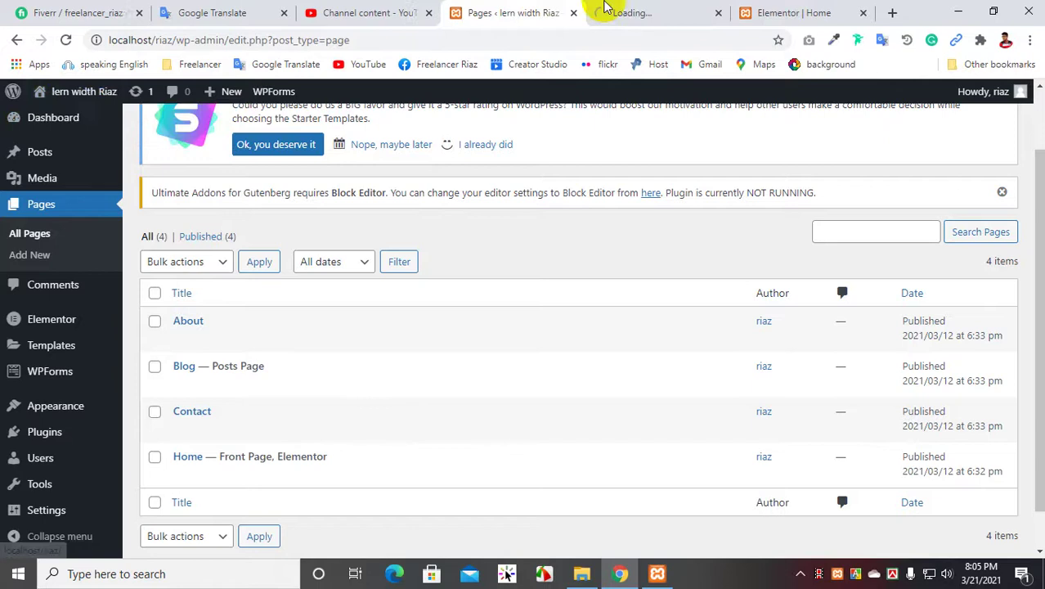
{"action": "left_click", "coordinate": [834, 11]}
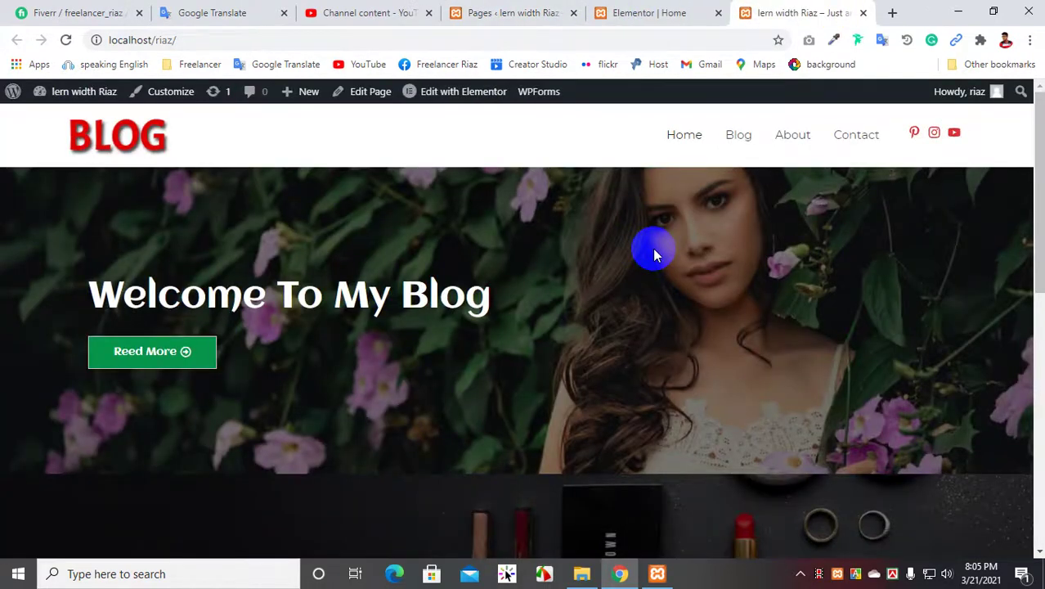
Step: Page forward through the reordered slides on the live front page
{"action": "scroll", "coordinate": [401, 256], "scroll_direction": "down", "scroll_amount": 4}
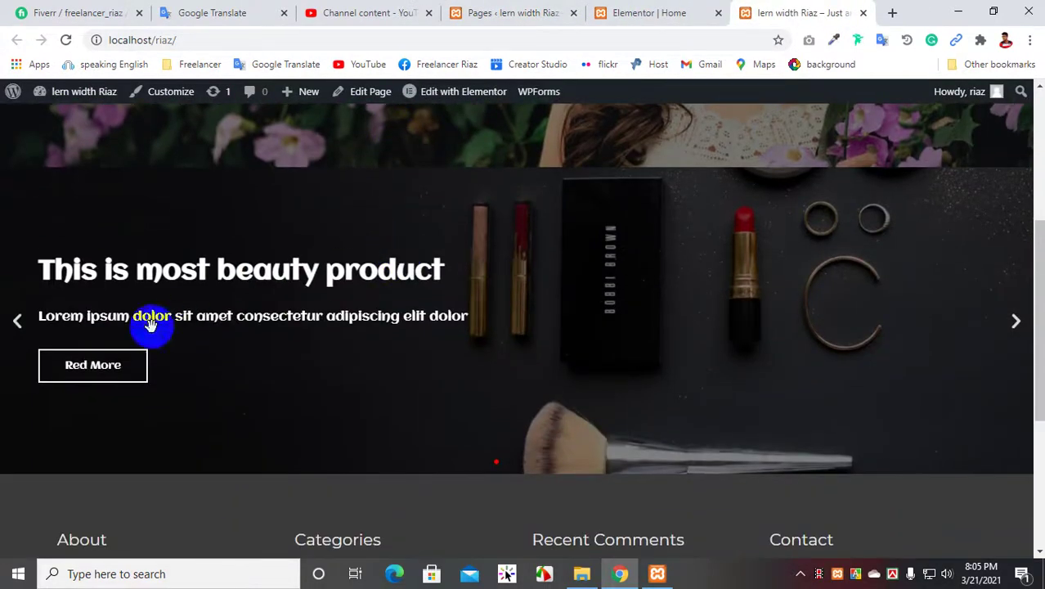
{"action": "left_click", "coordinate": [1017, 327]}
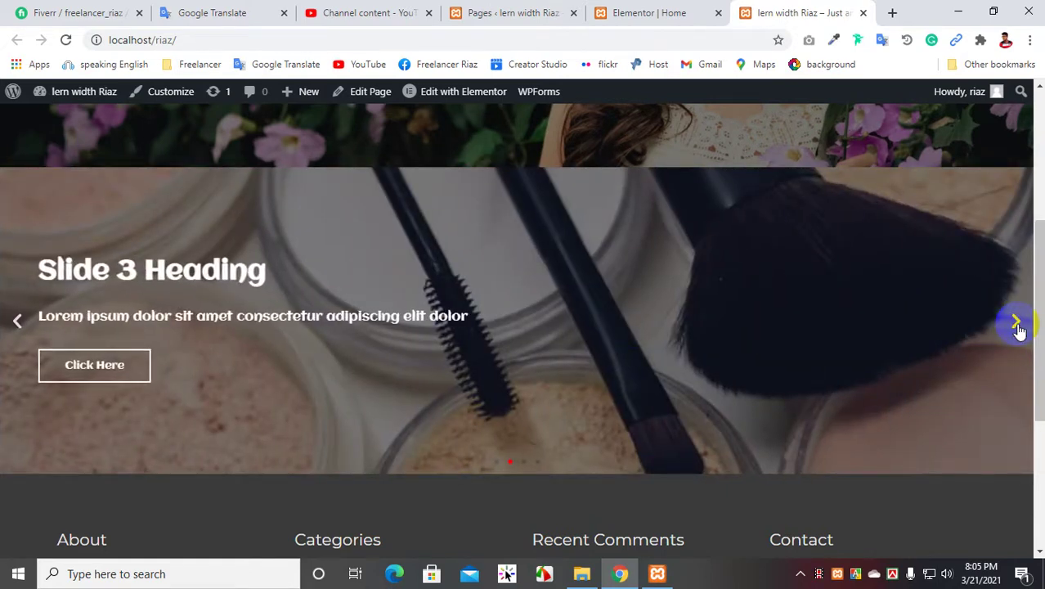
{"action": "left_click", "coordinate": [1017, 326]}
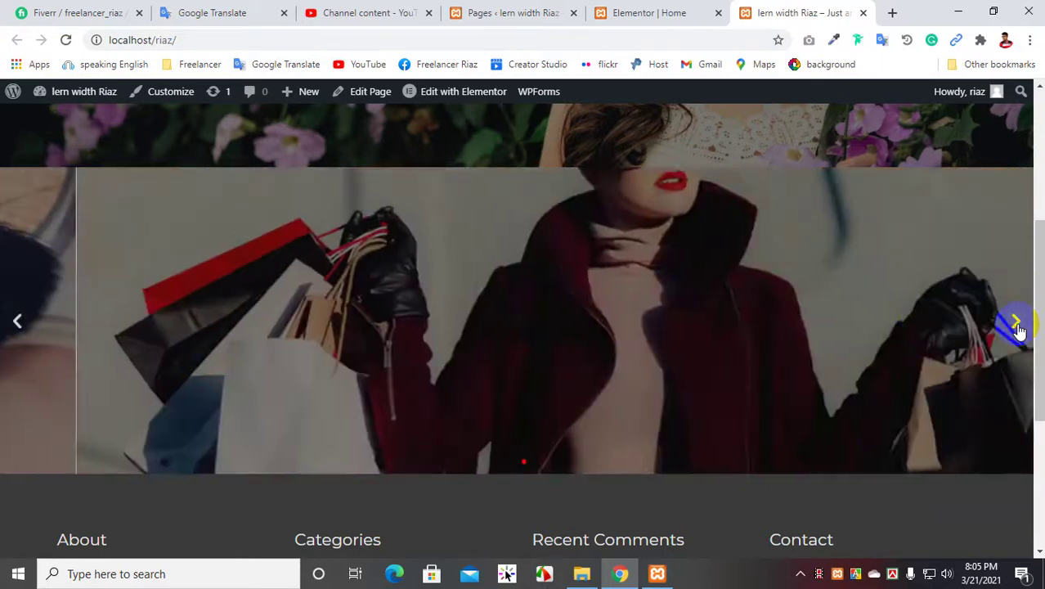
{"action": "left_click", "coordinate": [1017, 325]}
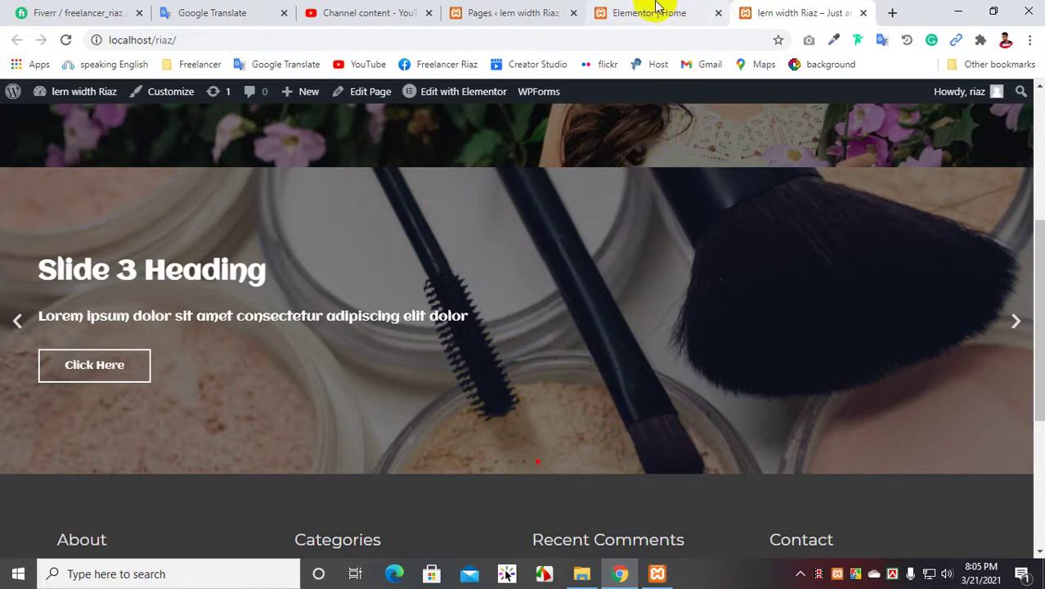
{"action": "right_click", "coordinate": [668, 257]}
Step: Return to the Elementor editor, set the slider section's height to Fit To Screen and update the page
{"action": "left_click", "coordinate": [659, 8]}
{"action": "left_click", "coordinate": [289, 414]}
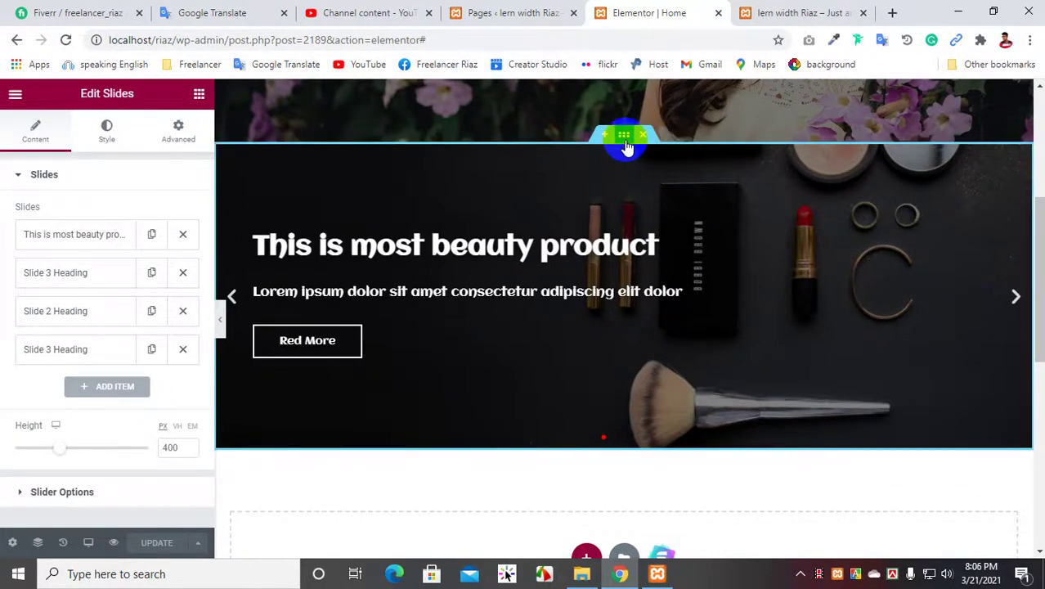
{"action": "left_click", "coordinate": [624, 136]}
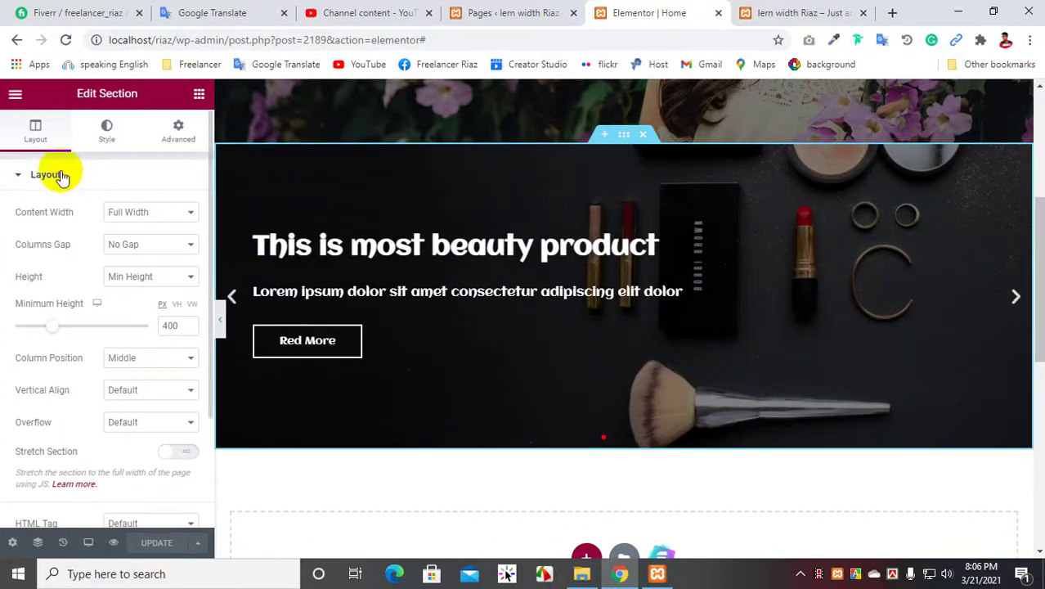
{"action": "left_click", "coordinate": [155, 277]}
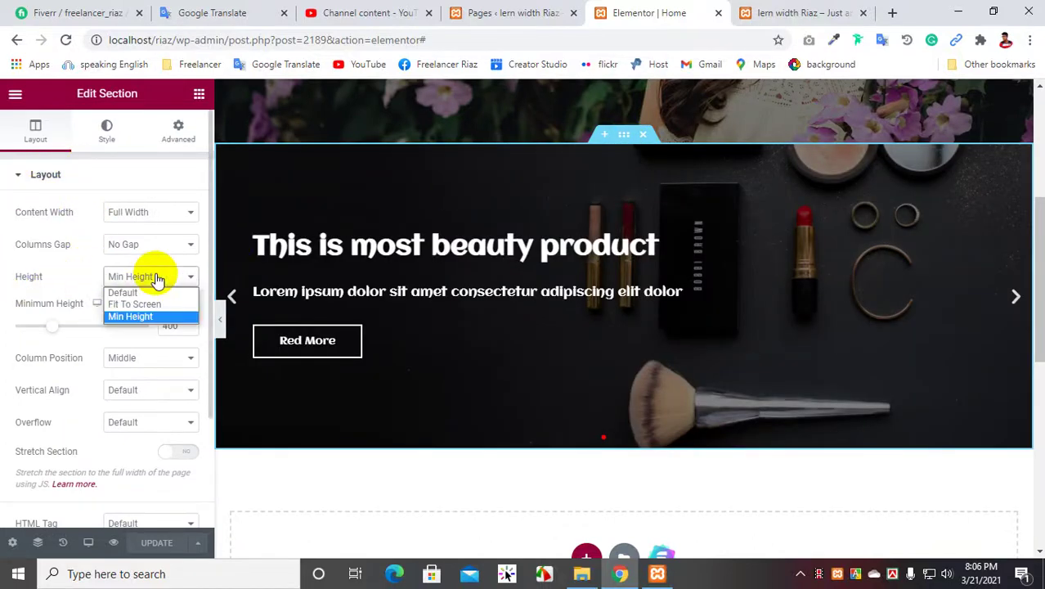
{"action": "left_click", "coordinate": [135, 304]}
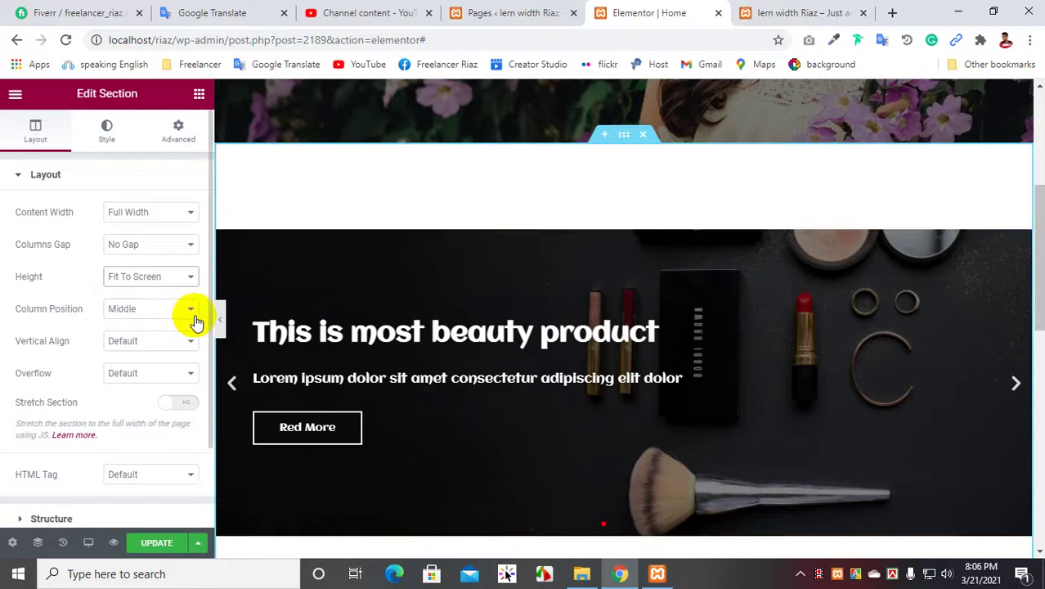
{"action": "left_click", "coordinate": [156, 547]}
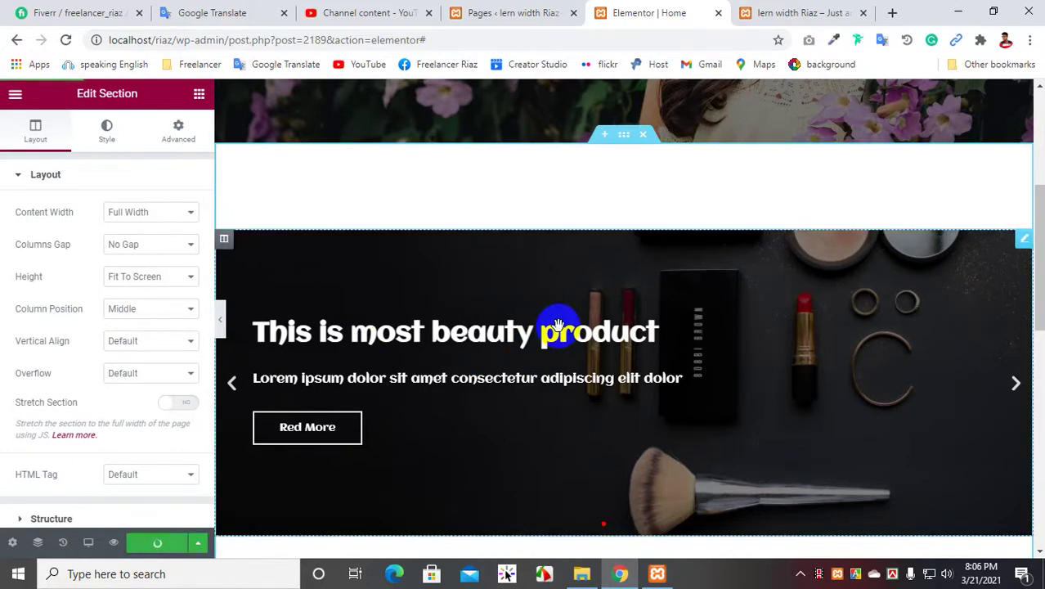
Step: Set the Slides widget's height to 625 px and update the page
{"action": "scroll", "coordinate": [561, 327], "scroll_direction": "down", "scroll_amount": 4}
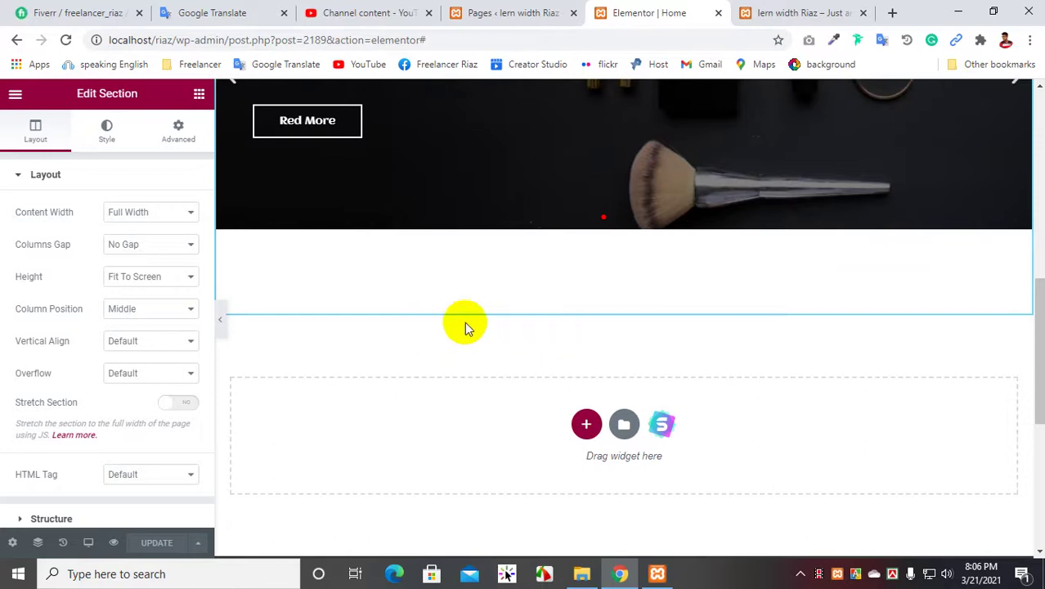
{"action": "scroll", "coordinate": [597, 309], "scroll_direction": "up", "scroll_amount": 7}
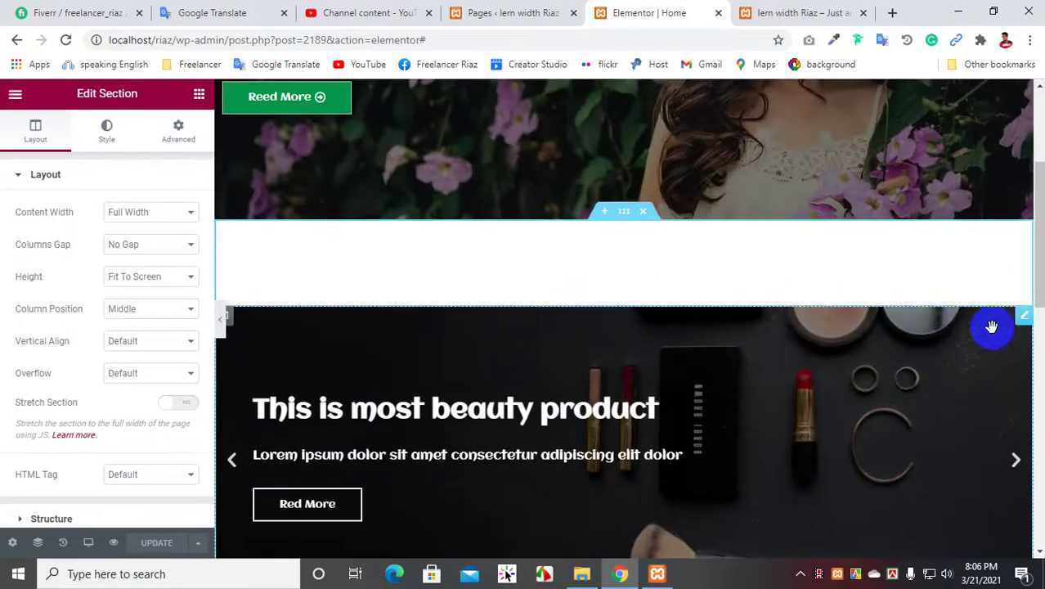
{"action": "left_click", "coordinate": [1026, 319]}
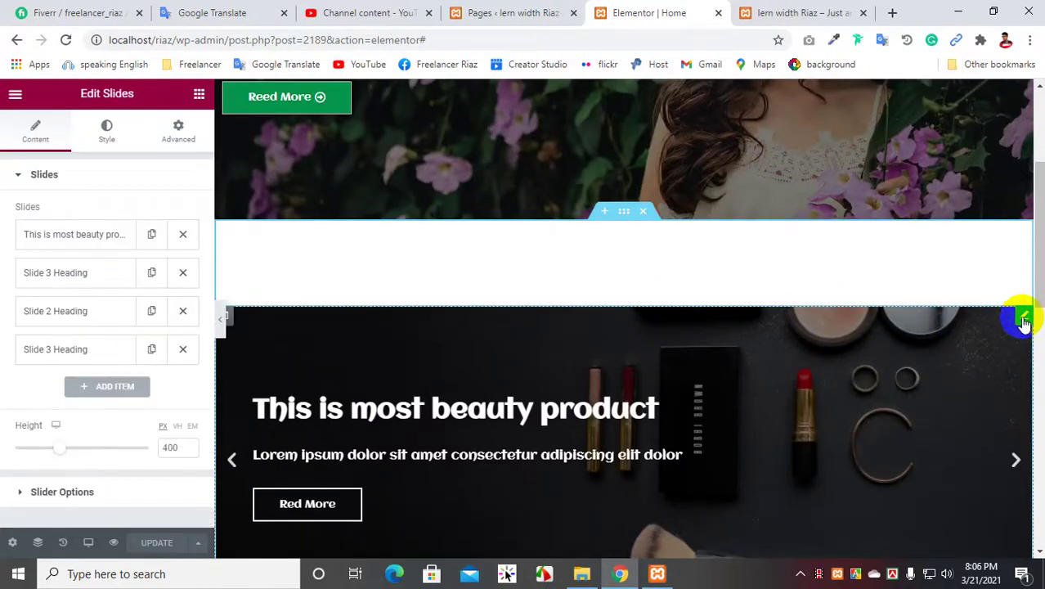
{"action": "scroll", "coordinate": [108, 373], "scroll_direction": "down", "scroll_amount": 1}
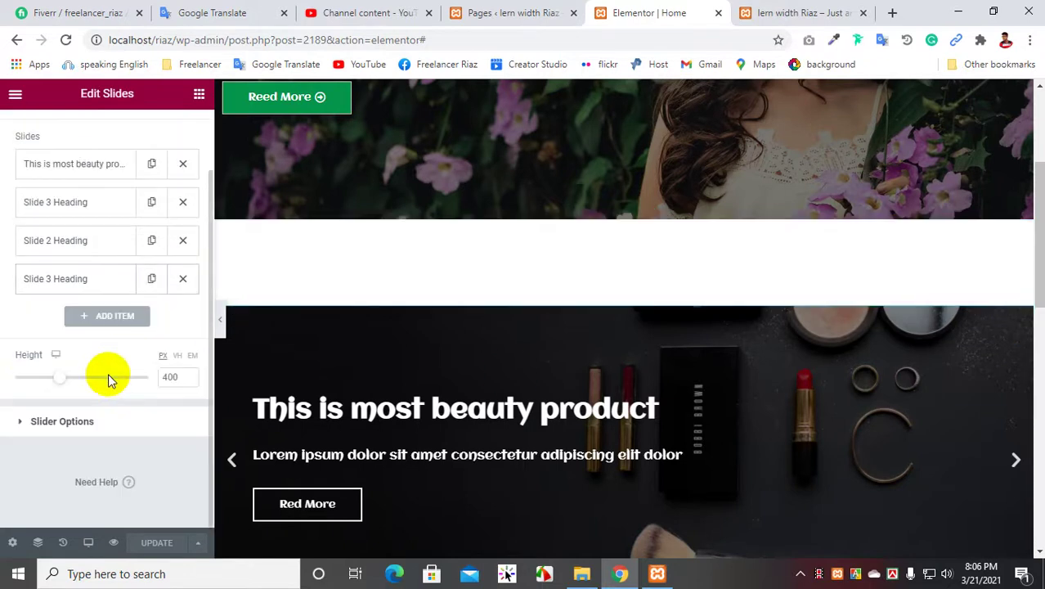
{"action": "left_click_drag", "start_coordinate": [64, 385], "coordinate": [94, 378]}
{"action": "scroll", "coordinate": [500, 282], "scroll_direction": "down", "scroll_amount": 4}
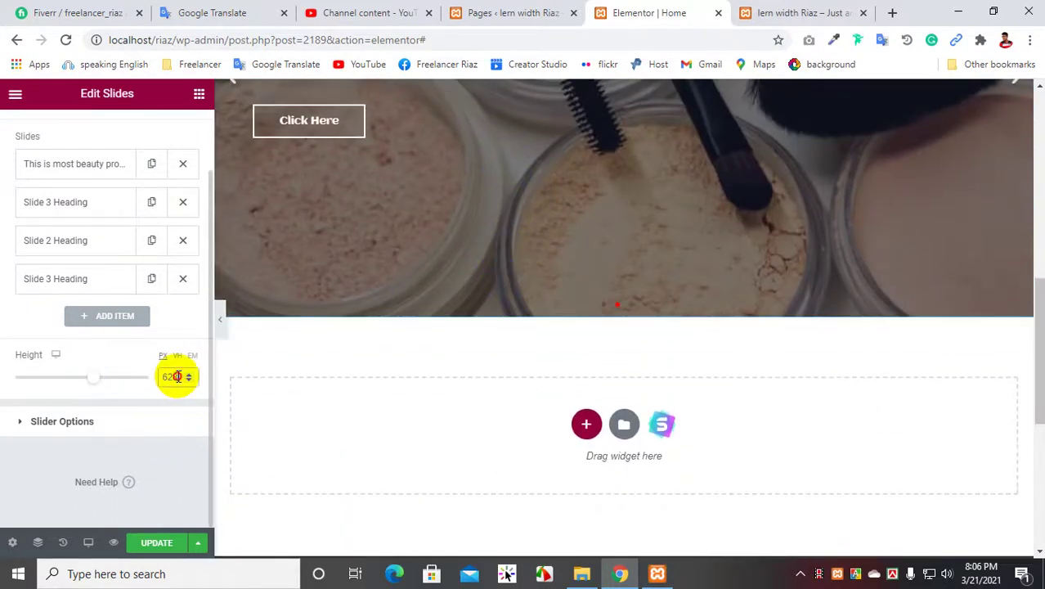
{"action": "key", "text": "BackSpace"}
{"action": "type", "text": "5"}
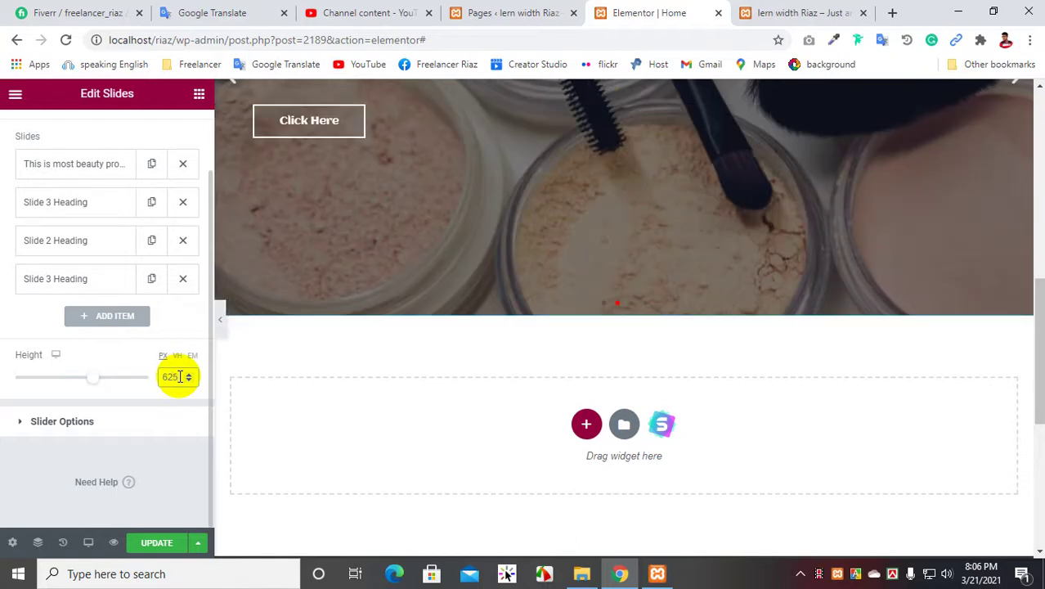
{"action": "left_click", "coordinate": [147, 542]}
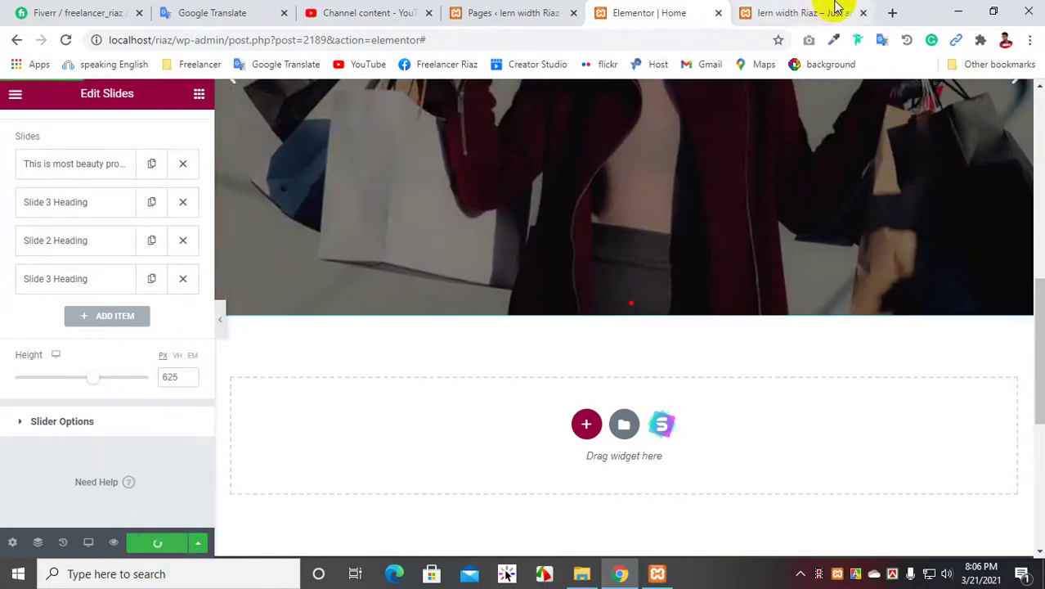
Step: Switch to the live front page and page through all the slides to check the enlarged slider
{"action": "left_click", "coordinate": [818, 10]}
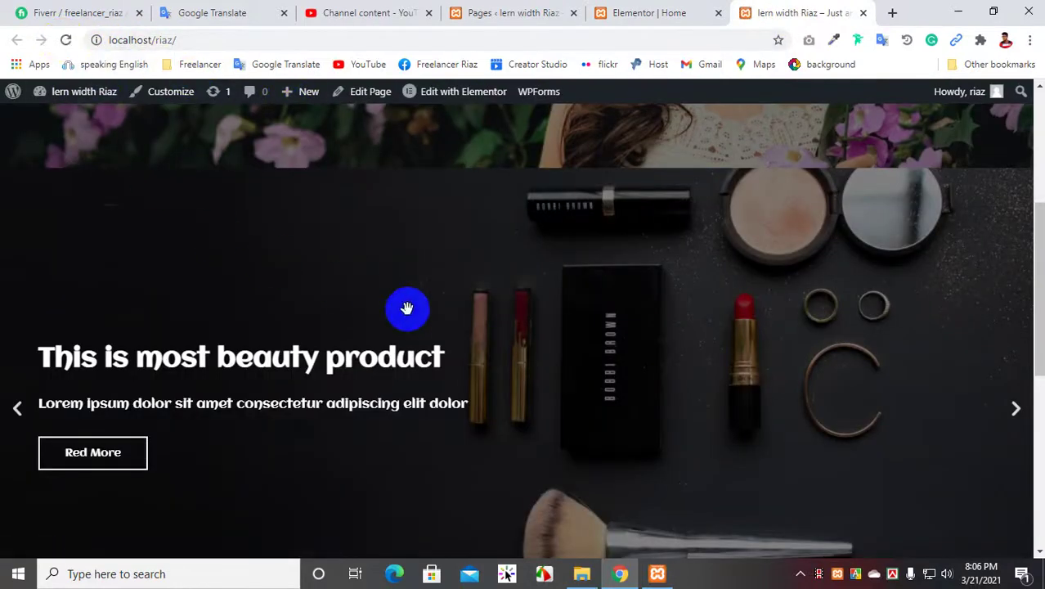
{"action": "scroll", "coordinate": [407, 307], "scroll_direction": "up", "scroll_amount": 2}
{"action": "scroll", "coordinate": [407, 307], "scroll_direction": "down", "scroll_amount": 3}
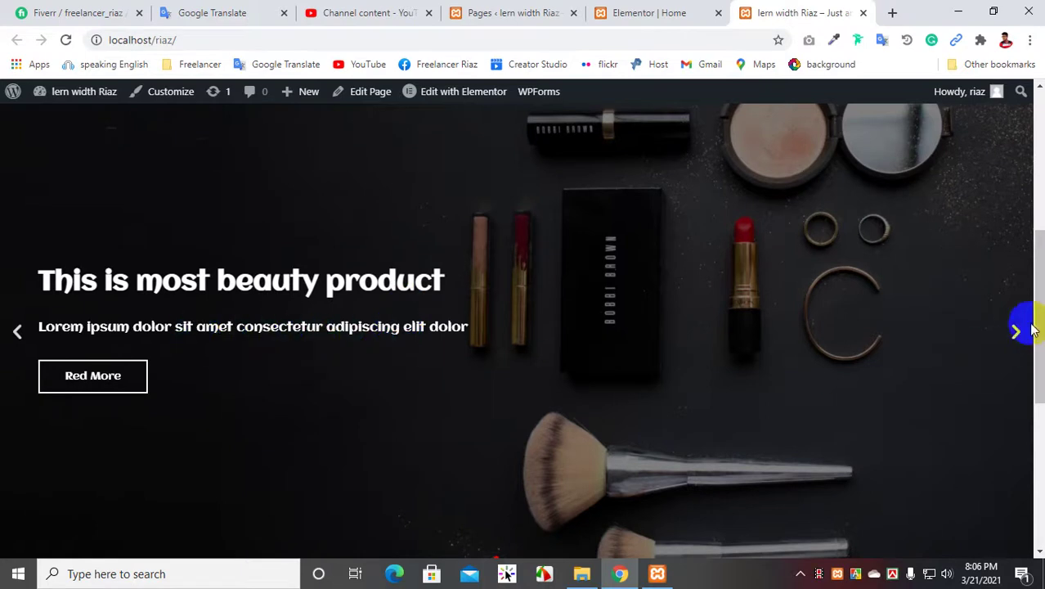
{"action": "left_click", "coordinate": [1015, 342]}
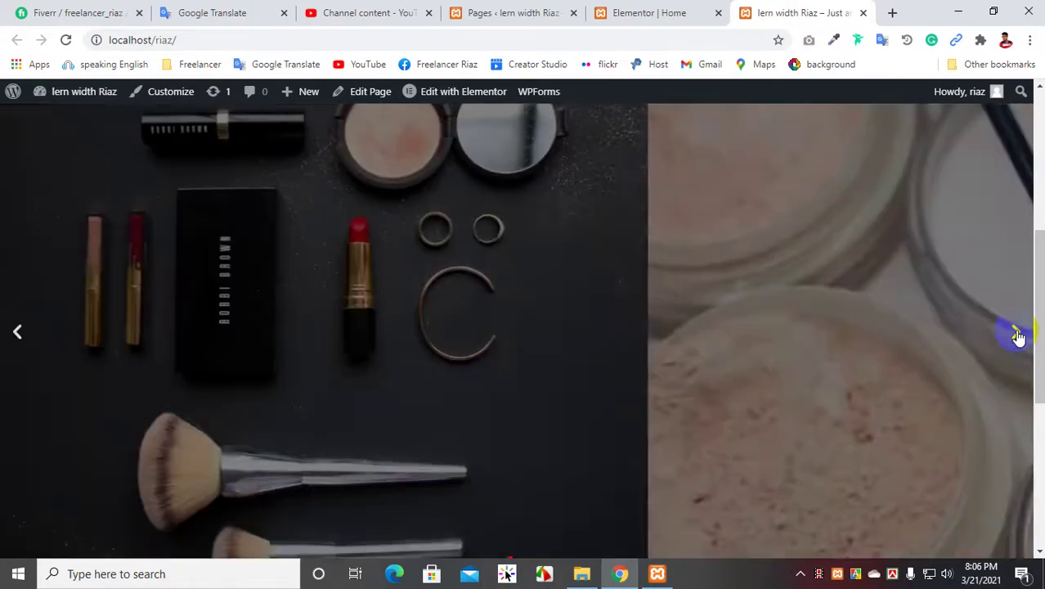
{"action": "left_click", "coordinate": [1019, 336]}
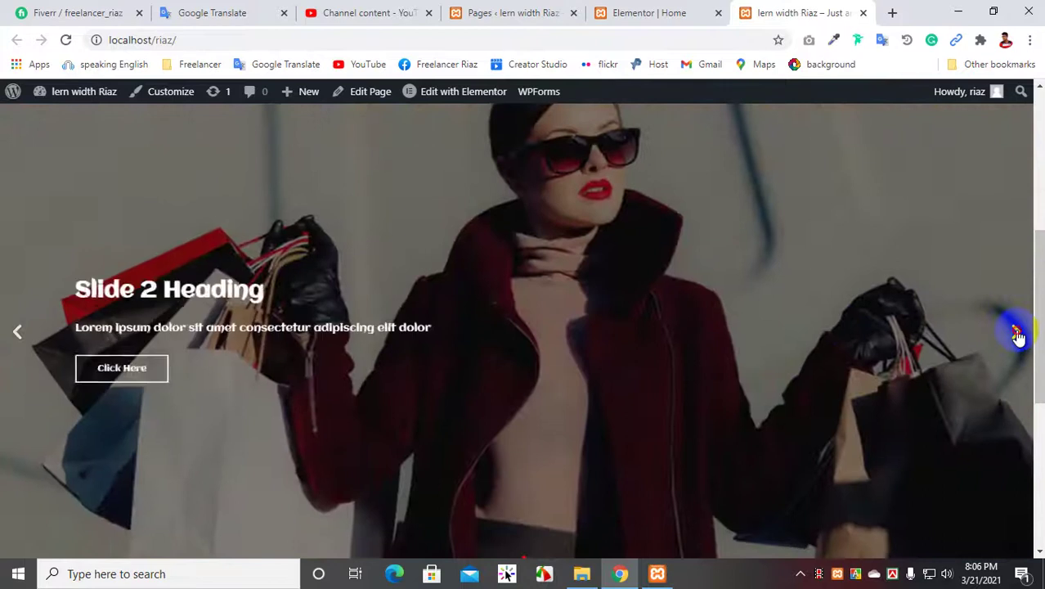
{"action": "left_click", "coordinate": [1019, 336]}
{"action": "left_click", "coordinate": [1019, 336]}
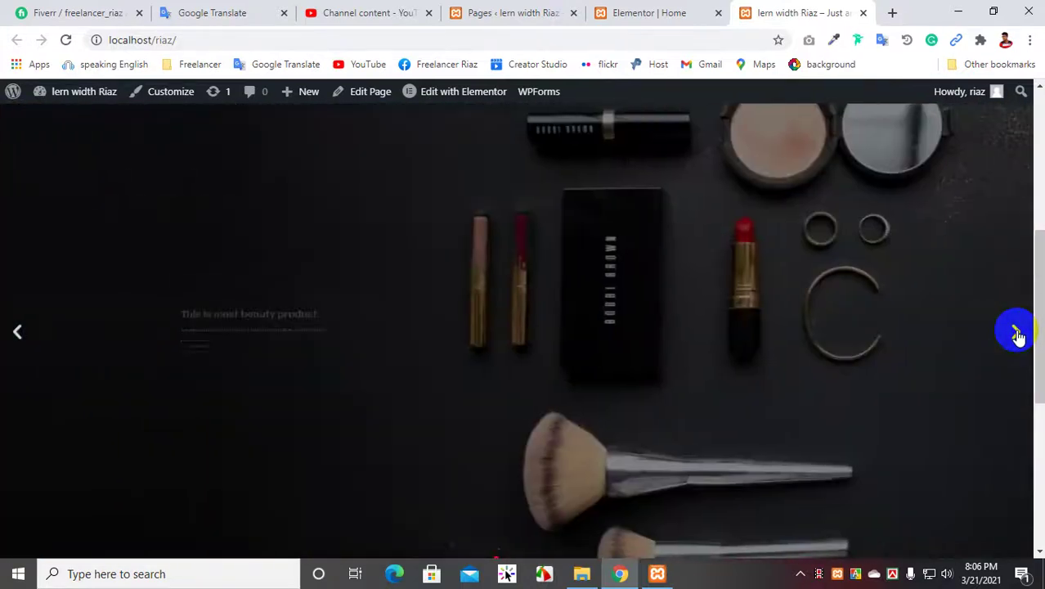
Step: Examine the live front page from the header to the footer, checking how the slider fits between the sections
{"action": "scroll", "coordinate": [868, 334], "scroll_direction": "down", "scroll_amount": 3}
{"action": "scroll", "coordinate": [868, 333], "scroll_direction": "up", "scroll_amount": 5}
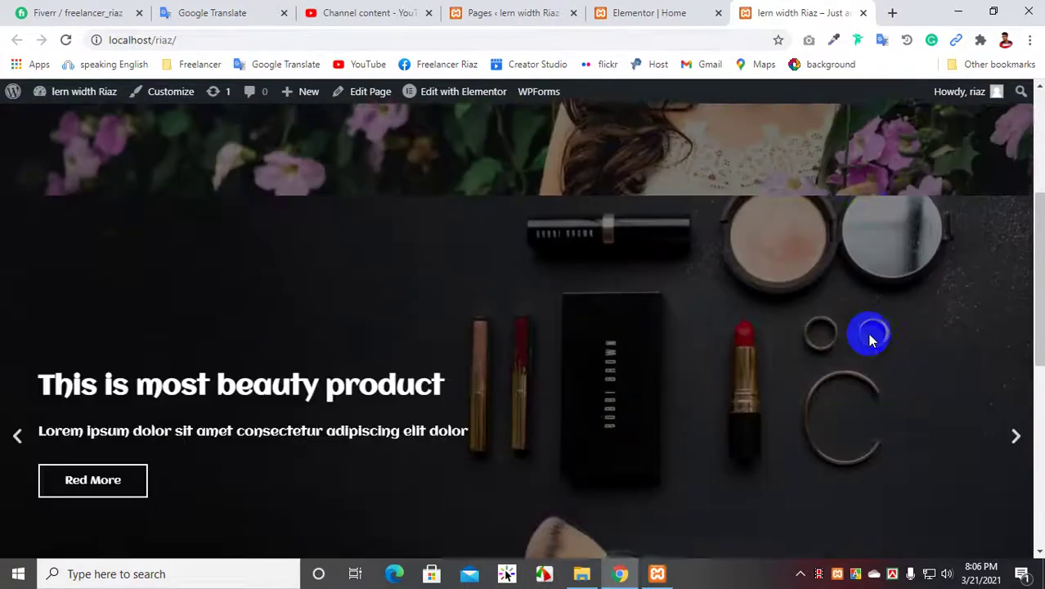
{"action": "scroll", "coordinate": [868, 333], "scroll_direction": "down", "scroll_amount": 3}
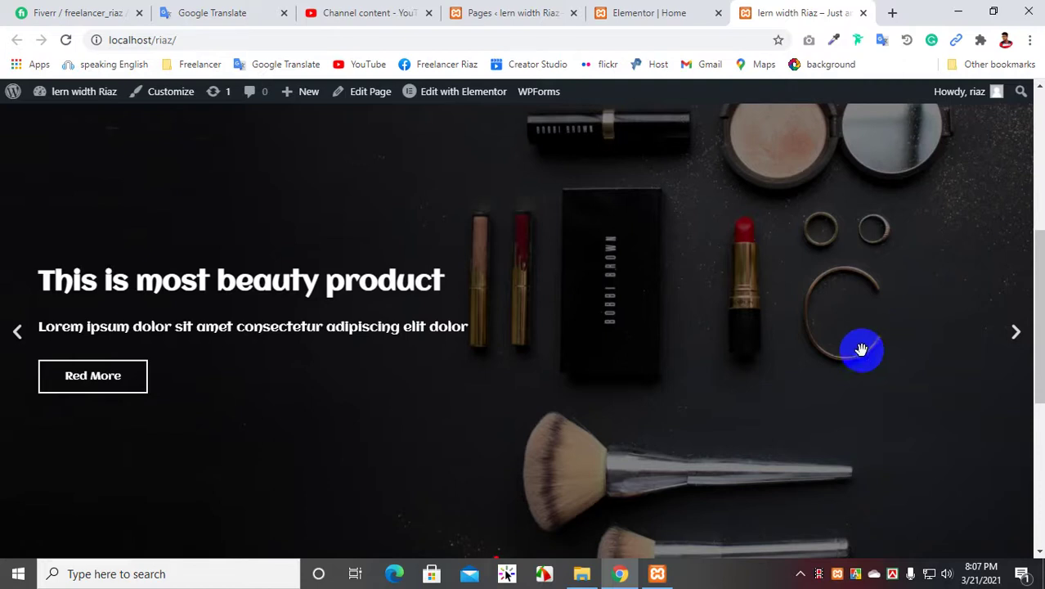
{"action": "scroll", "coordinate": [439, 361], "scroll_direction": "down", "scroll_amount": 3}
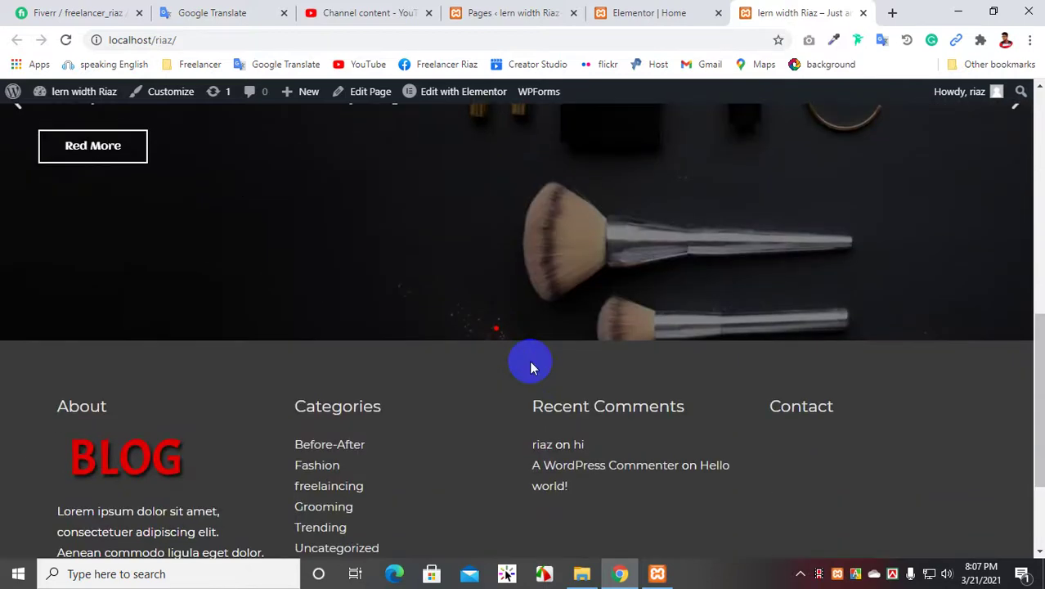
{"action": "scroll", "coordinate": [530, 360], "scroll_direction": "down", "scroll_amount": 2}
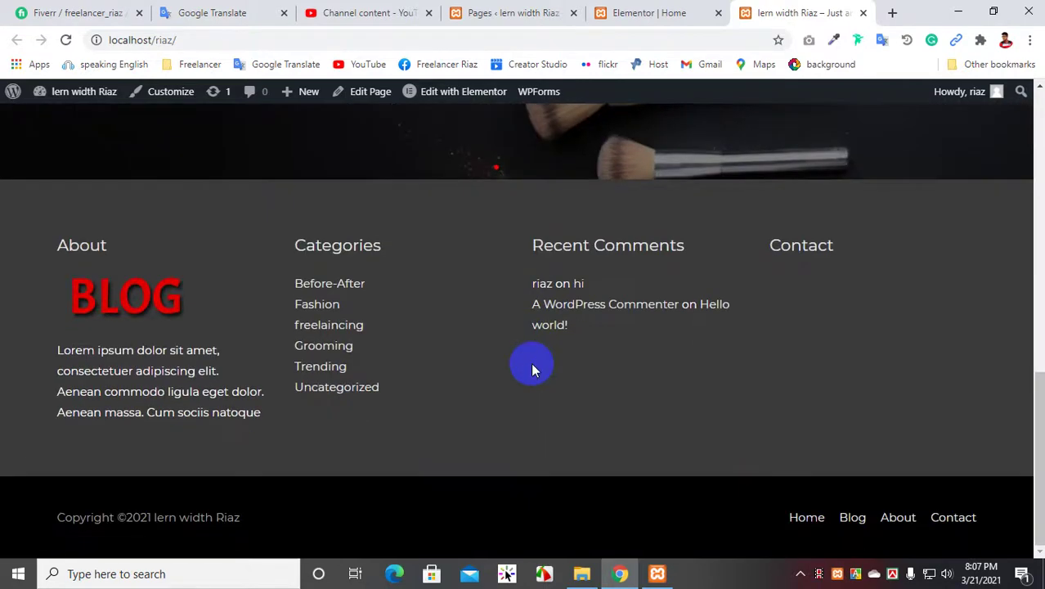
{"action": "scroll", "coordinate": [531, 362], "scroll_direction": "up", "scroll_amount": 4}
{"action": "scroll", "coordinate": [530, 362], "scroll_direction": "up", "scroll_amount": 3}
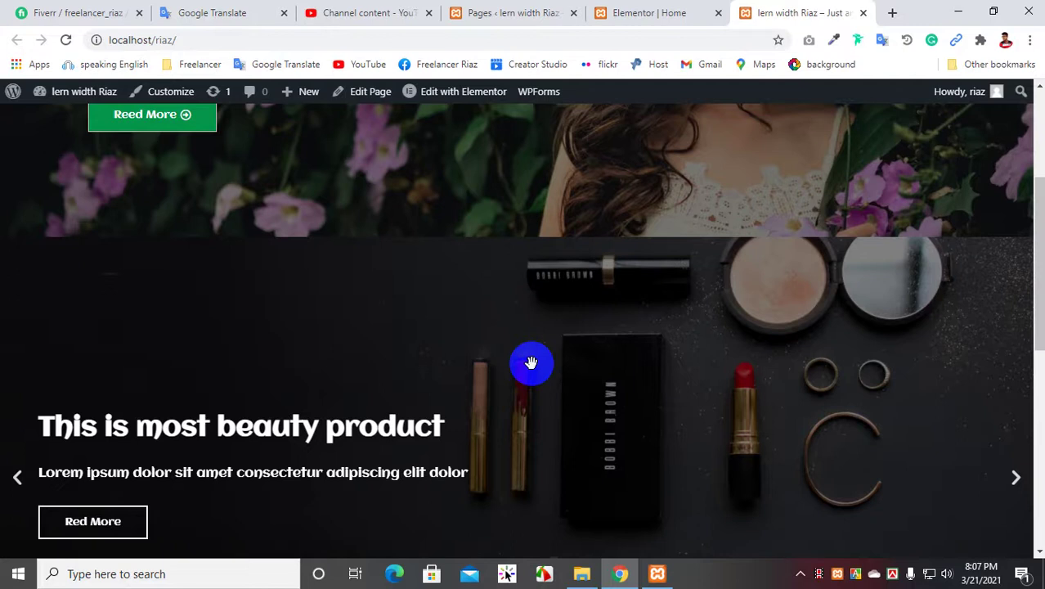
{"action": "scroll", "coordinate": [455, 318], "scroll_direction": "up", "scroll_amount": 3}
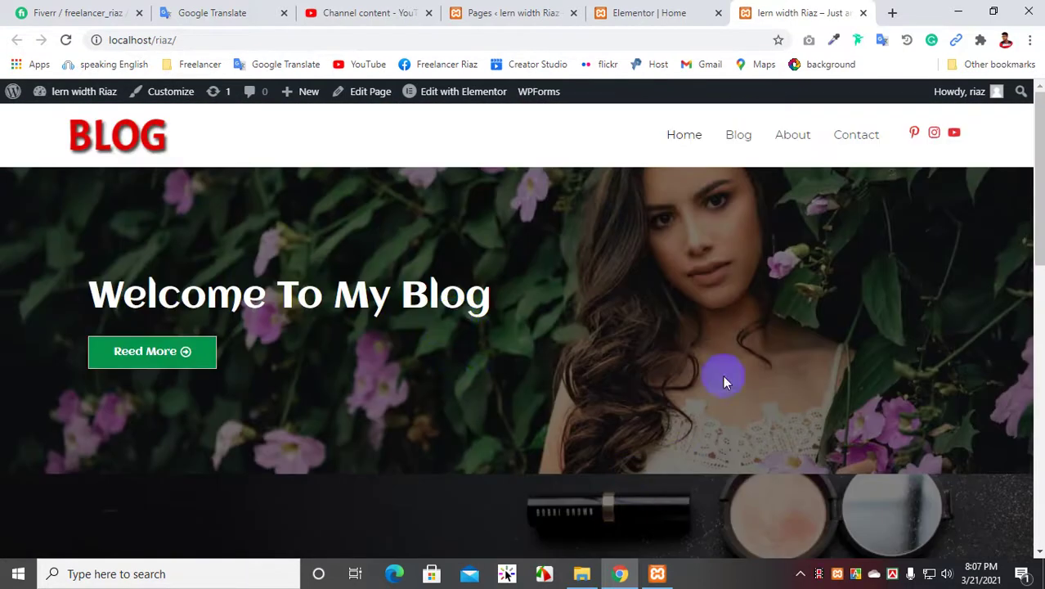
{"action": "scroll", "coordinate": [698, 366], "scroll_direction": "down", "scroll_amount": 5}
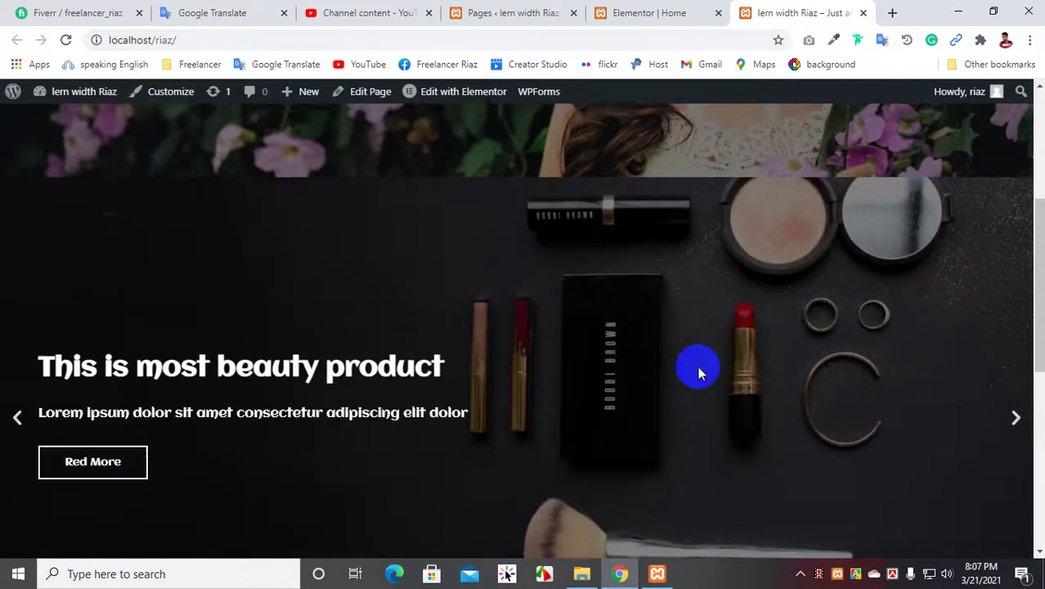
Step: Return to the Elementor editor and go to the welcome banner section at the start of the Home page
{"action": "scroll", "coordinate": [700, 328], "scroll_direction": "up", "scroll_amount": 3}
{"action": "left_click", "coordinate": [665, 13]}
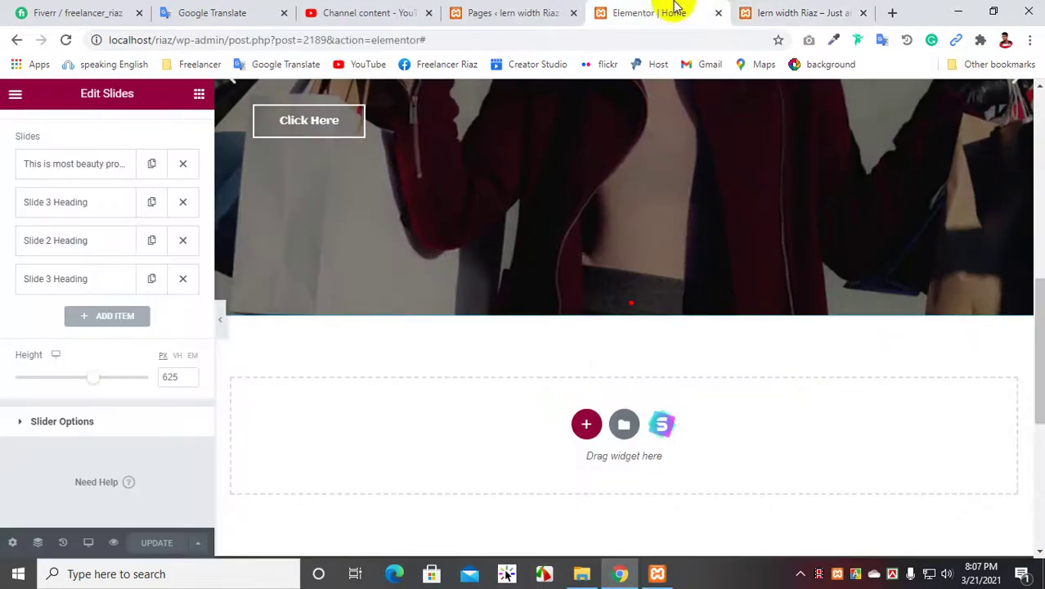
{"action": "scroll", "coordinate": [559, 370], "scroll_direction": "up", "scroll_amount": 5}
{"action": "scroll", "coordinate": [558, 376], "scroll_direction": "up", "scroll_amount": 3}
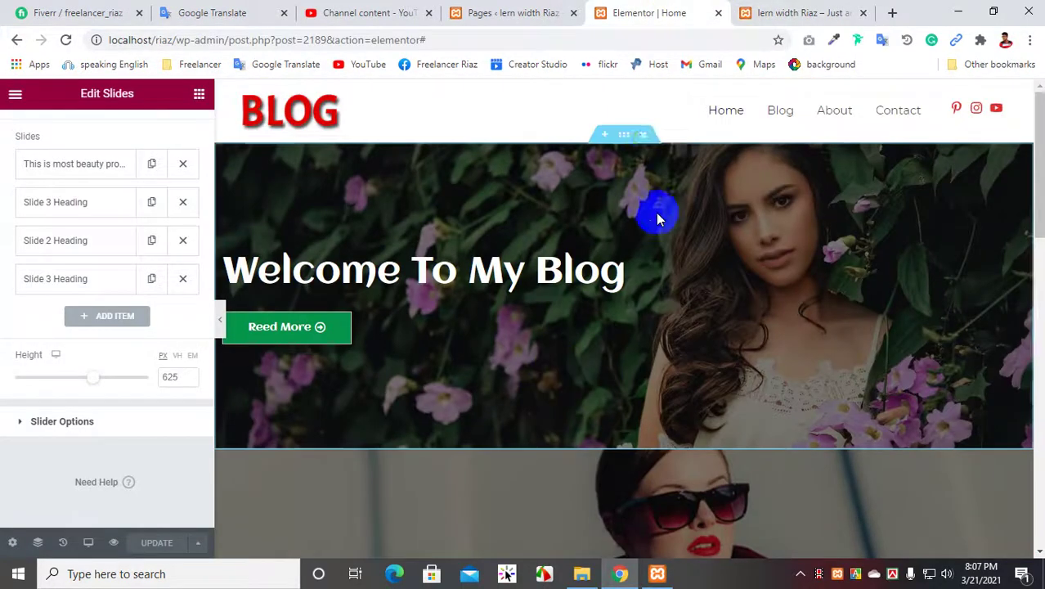
Step: Try deleting the welcome banner section above the slider, and reload the editor without saving
{"action": "left_click", "coordinate": [645, 136]}
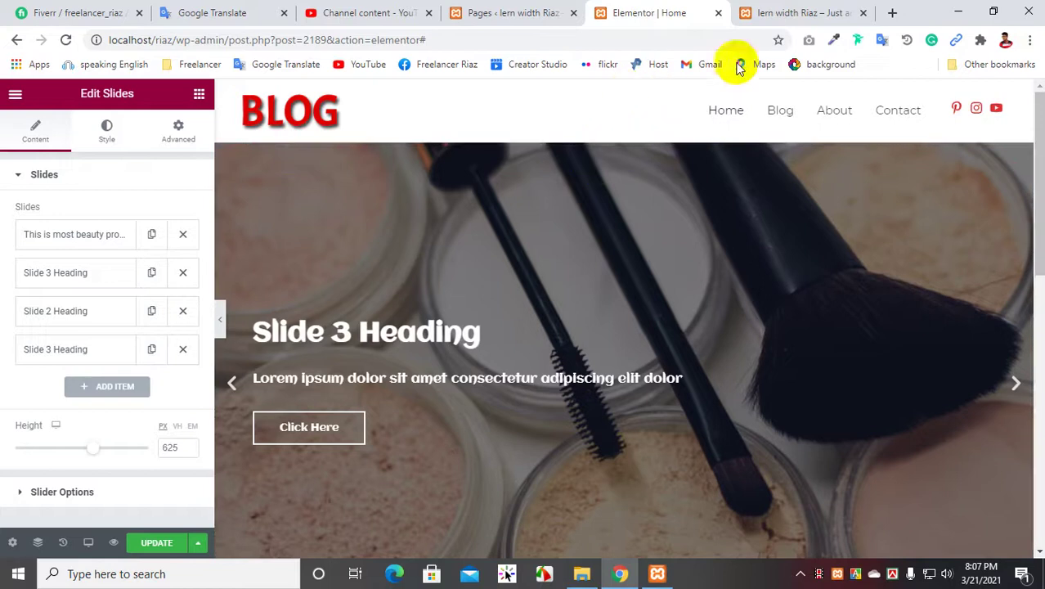
{"action": "left_click", "coordinate": [66, 39]}
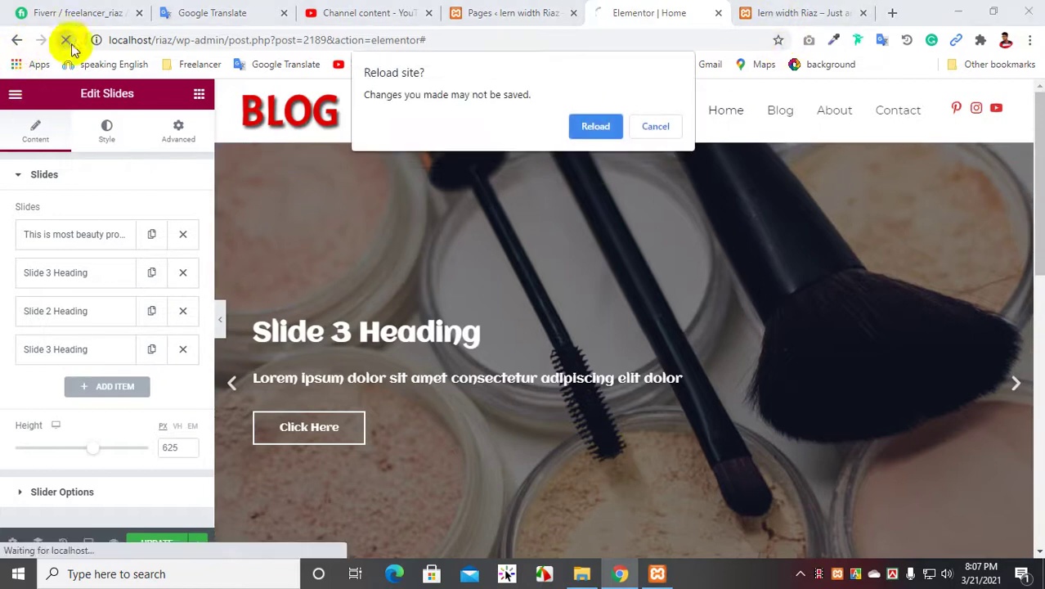
{"action": "left_click", "coordinate": [595, 127]}
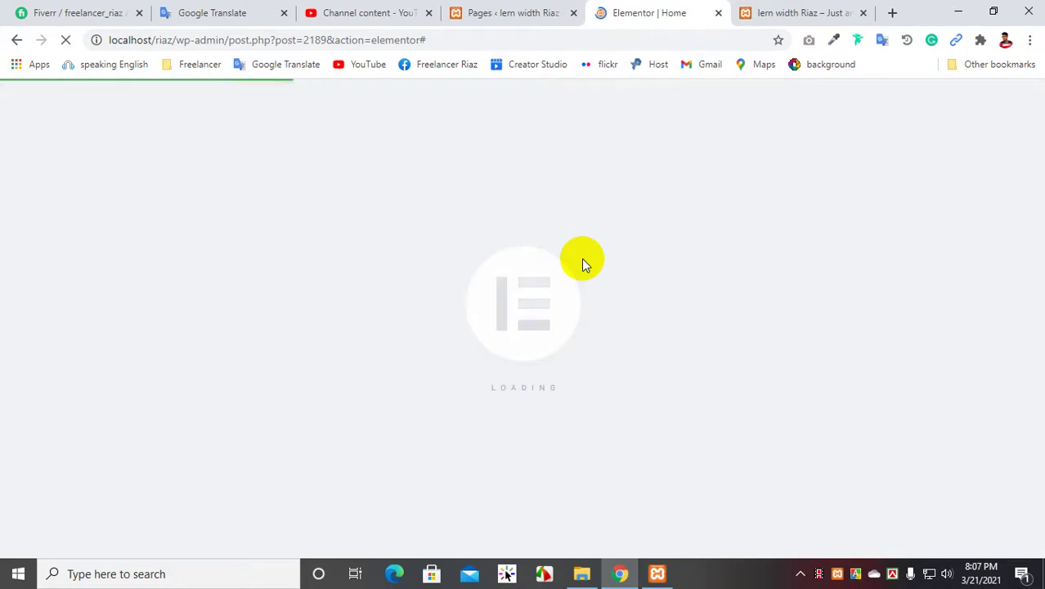
Step: Delete the "Welcome To My Blog" banner section above the slider and update the page
{"action": "right_click", "coordinate": [880, 190]}
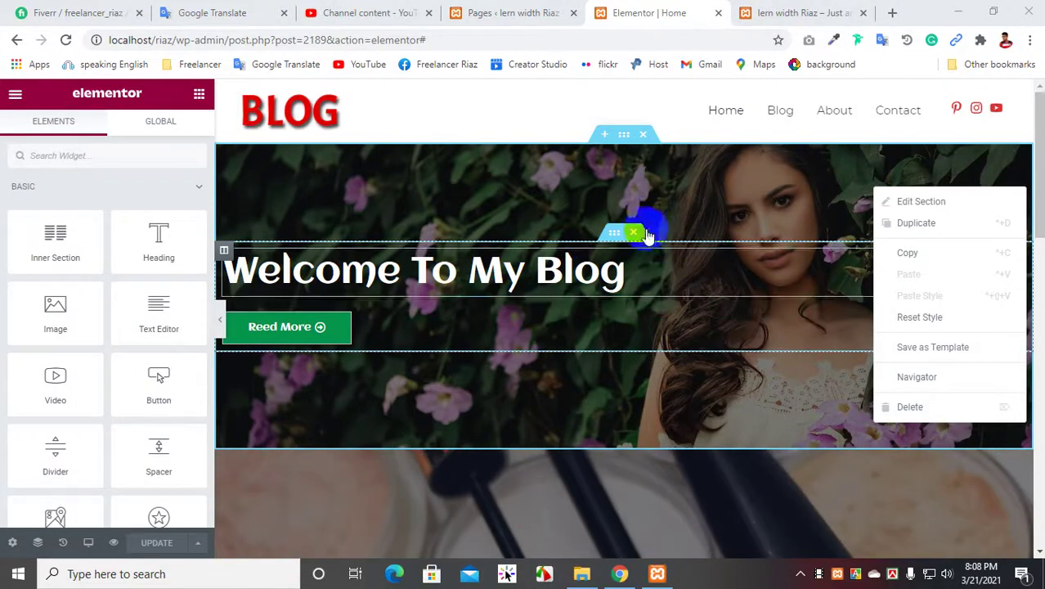
{"action": "left_click", "coordinate": [643, 136]}
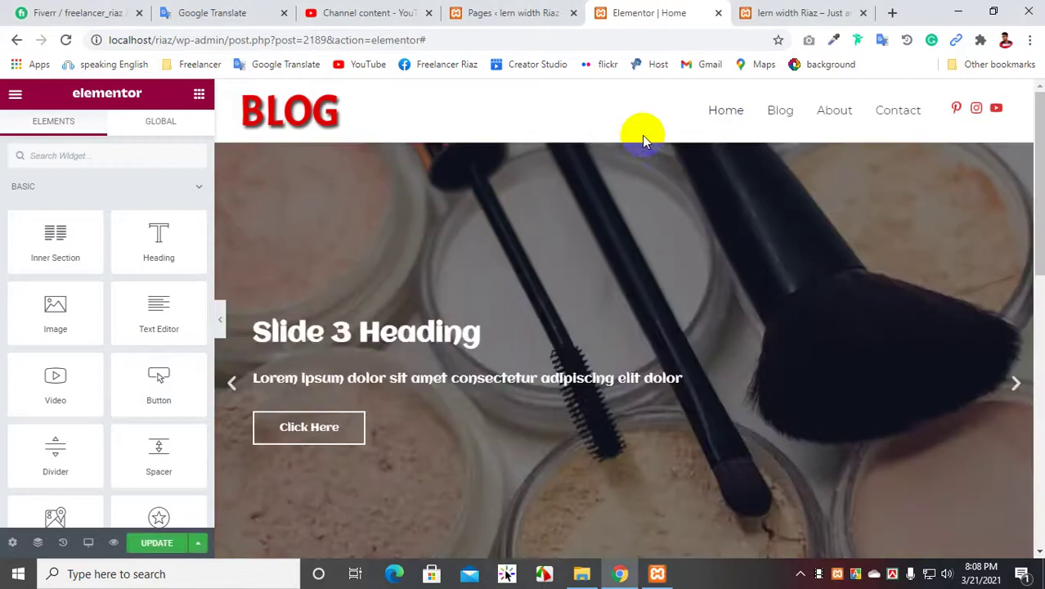
{"action": "left_click", "coordinate": [158, 543]}
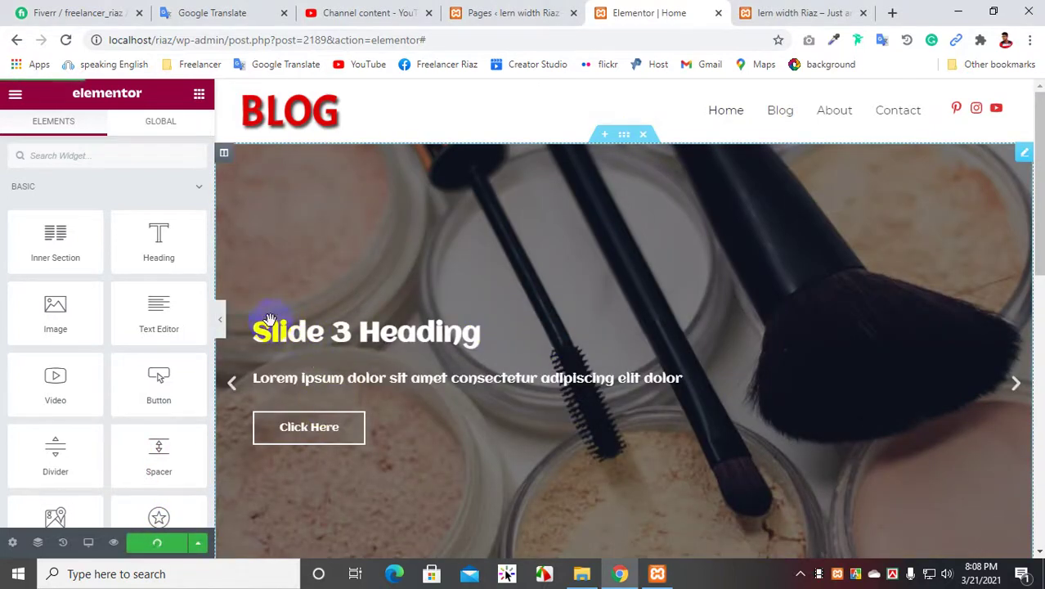
Step: Hide the editing sidebar to check the slider at full page width, and bring the sidebar back
{"action": "left_click", "coordinate": [219, 320]}
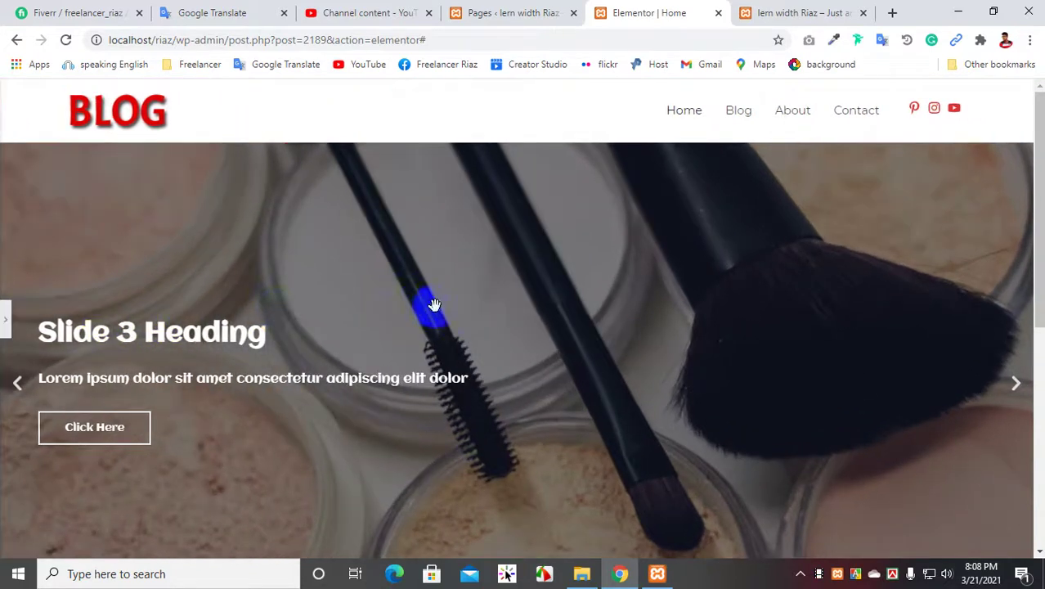
{"action": "scroll", "coordinate": [466, 311], "scroll_direction": "down", "scroll_amount": 2}
{"action": "scroll", "coordinate": [467, 311], "scroll_direction": "up", "scroll_amount": 1}
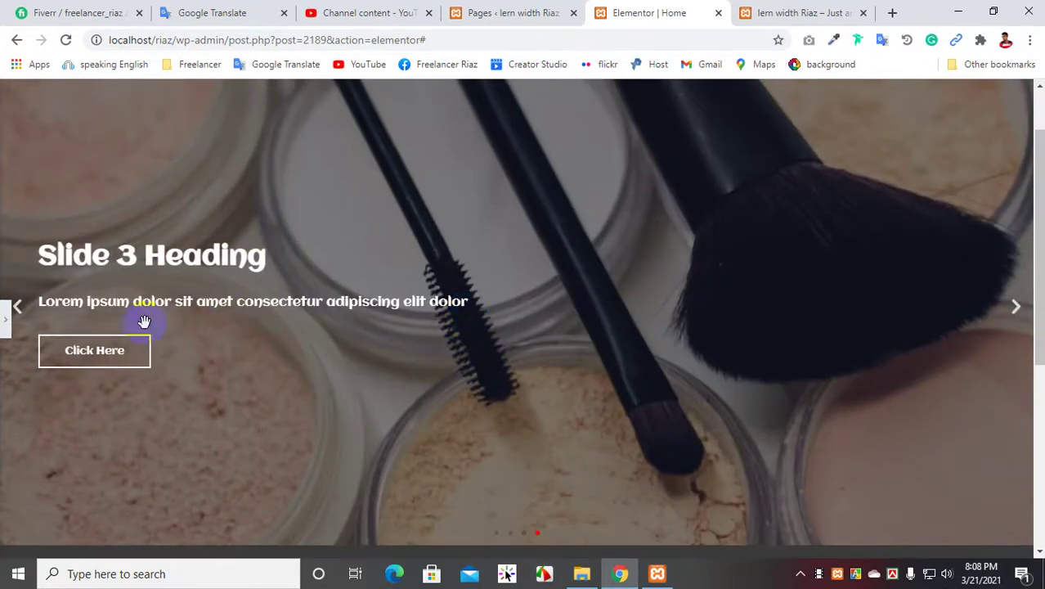
{"action": "left_click", "coordinate": [8, 319]}
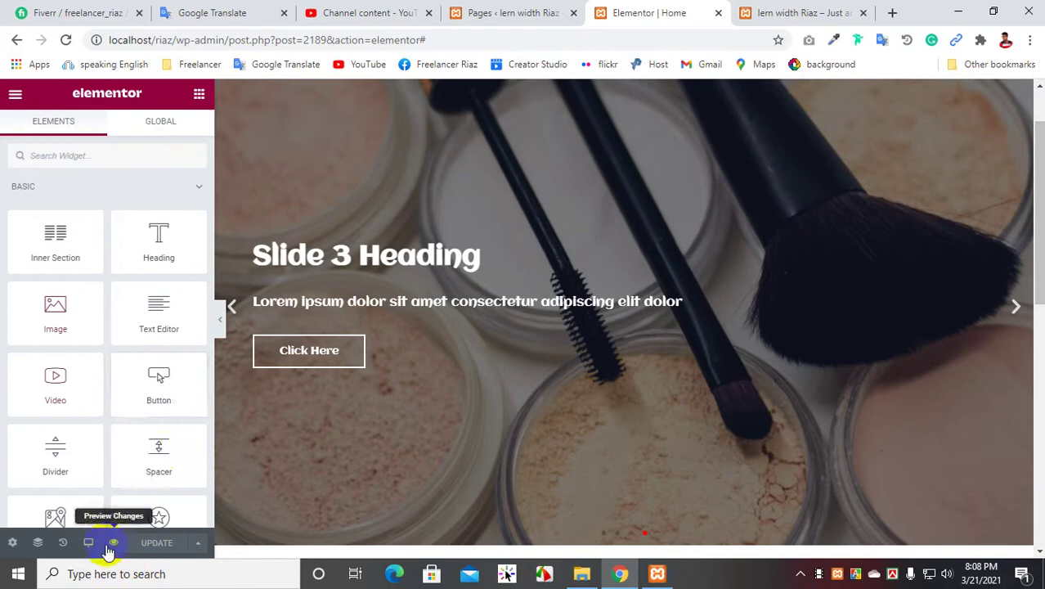
Step: Switch to the tablet preview and examine the space around the slider from the header down
{"action": "left_click", "coordinate": [88, 542]}
{"action": "left_click", "coordinate": [73, 472]}
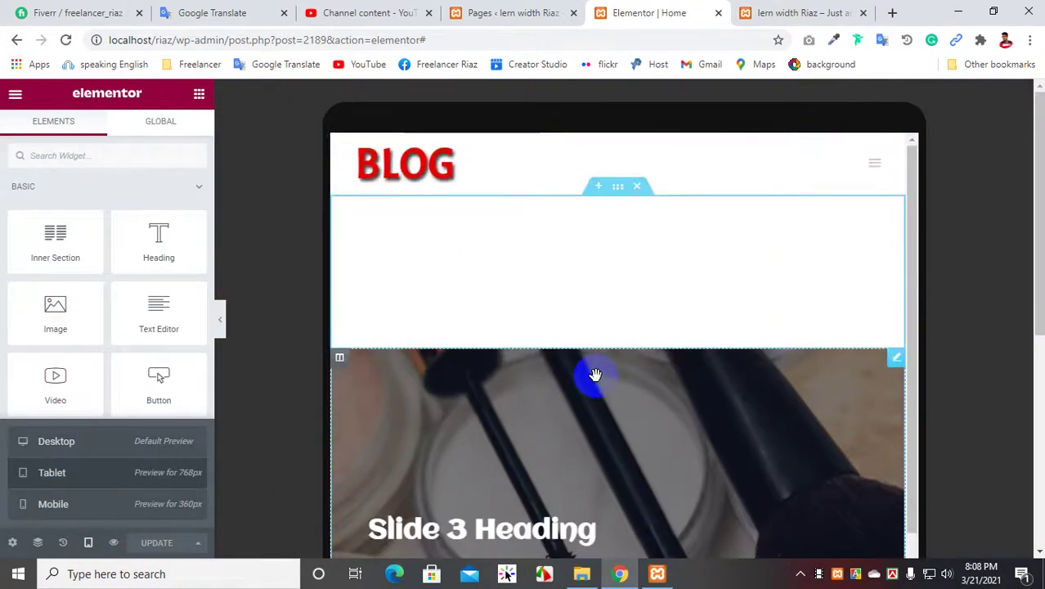
{"action": "scroll", "coordinate": [595, 375], "scroll_direction": "down", "scroll_amount": 6}
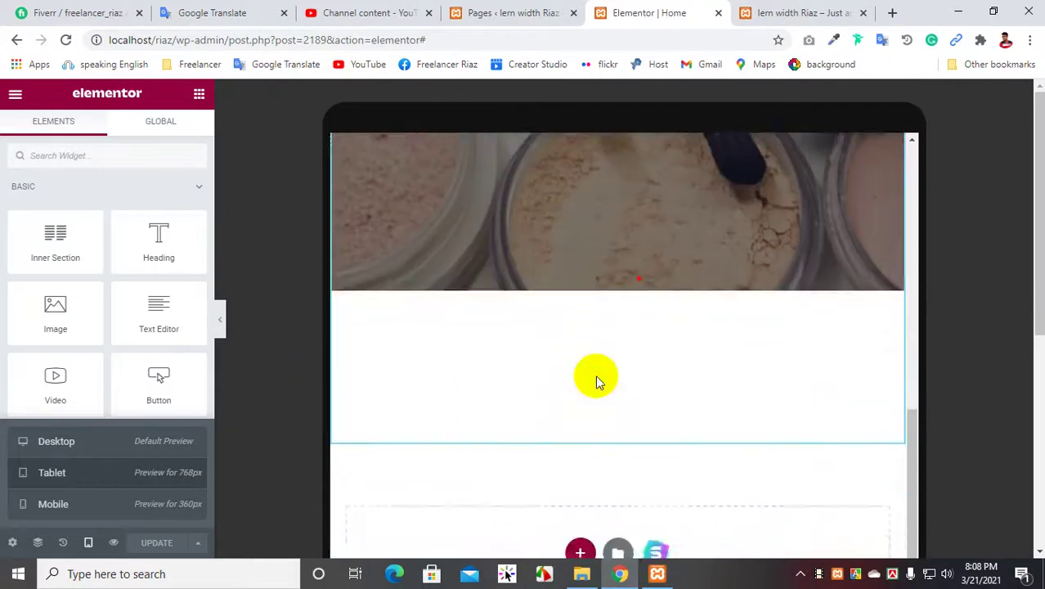
{"action": "scroll", "coordinate": [596, 375], "scroll_direction": "up", "scroll_amount": 2}
{"action": "scroll", "coordinate": [596, 375], "scroll_direction": "up", "scroll_amount": 4}
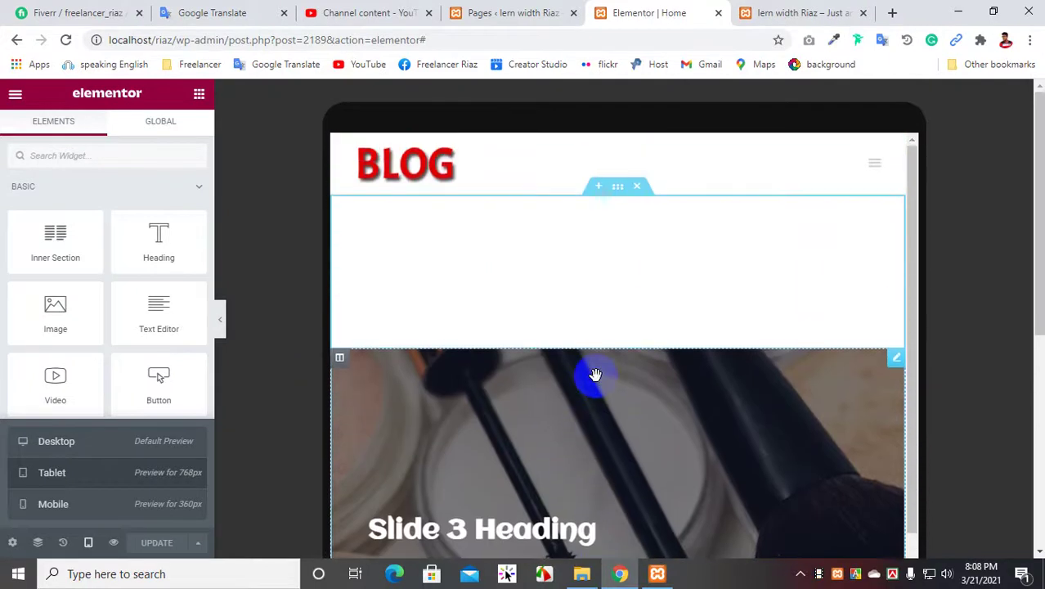
Step: Change the slider section's height from Fit To Screen to Min Height and update the page
{"action": "left_click", "coordinate": [619, 190]}
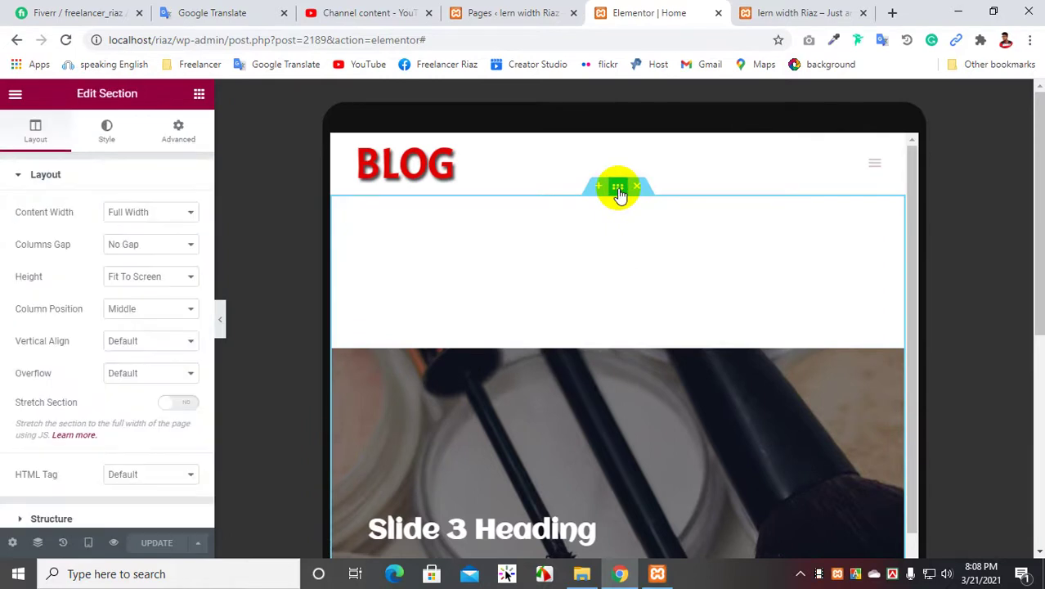
{"action": "left_click", "coordinate": [157, 283]}
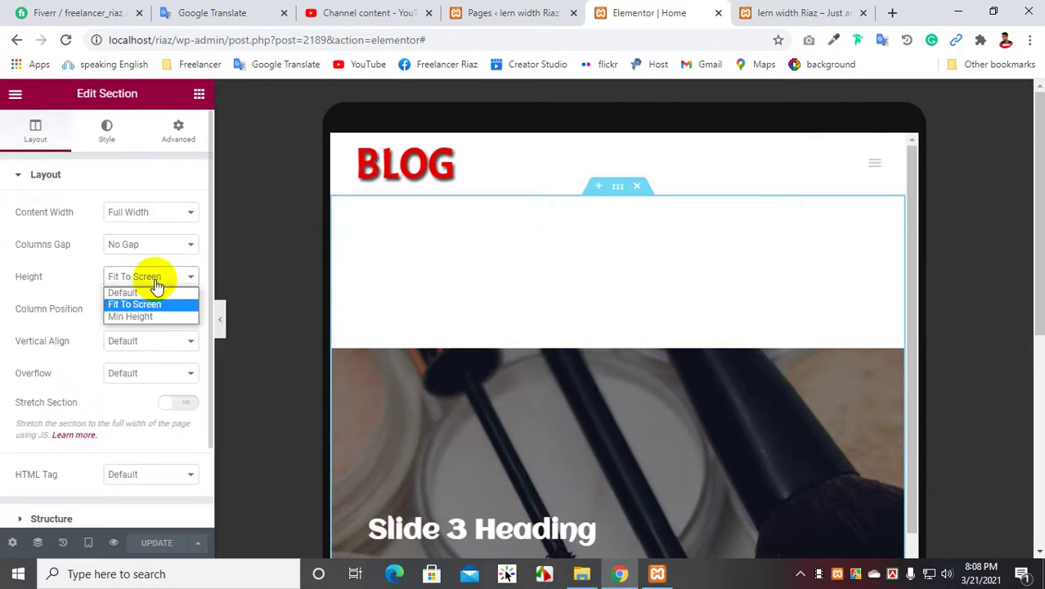
{"action": "left_click", "coordinate": [144, 316]}
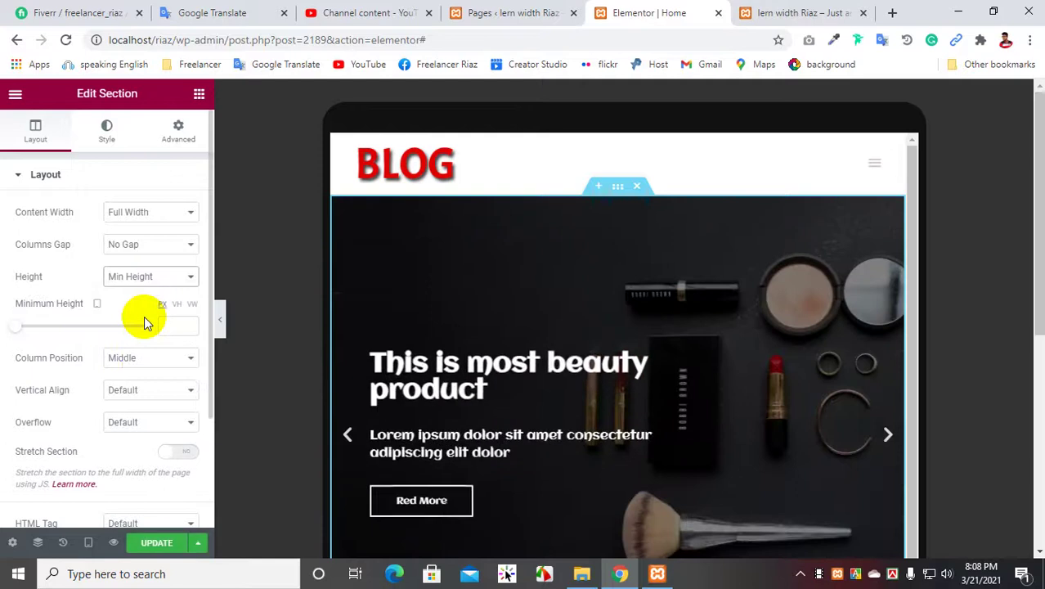
{"action": "scroll", "coordinate": [644, 327], "scroll_direction": "down", "scroll_amount": 4}
{"action": "scroll", "coordinate": [644, 327], "scroll_direction": "up", "scroll_amount": 4}
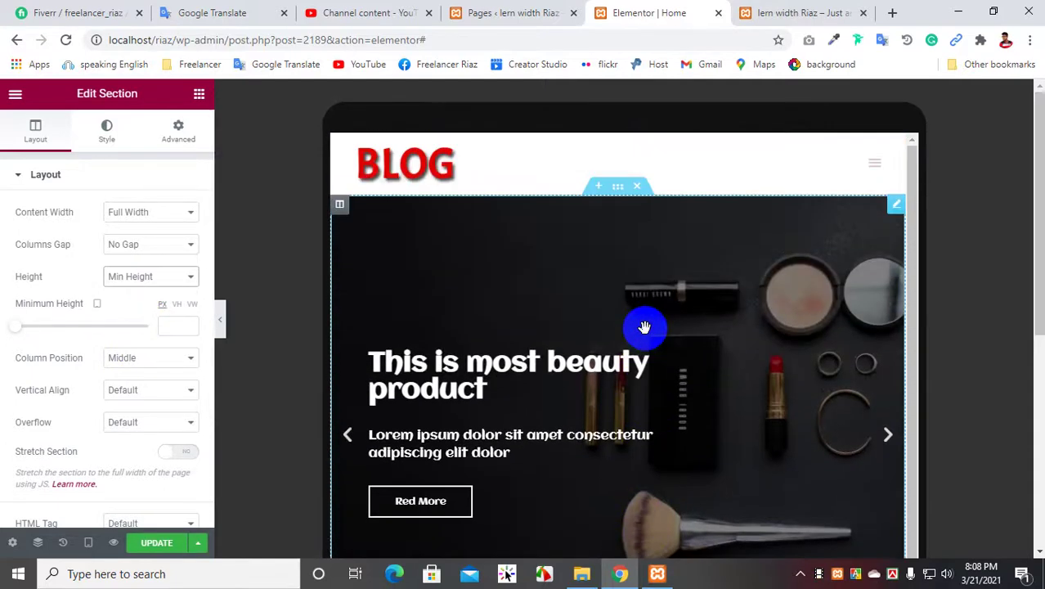
{"action": "left_click", "coordinate": [152, 543]}
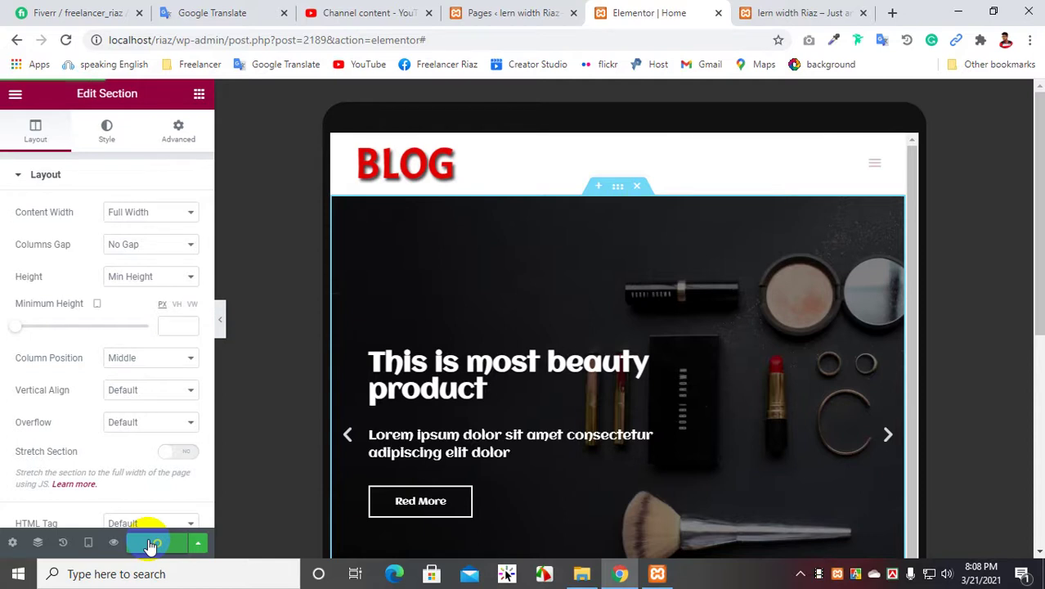
Step: Switch to the mobile preview and check how the slider fits on the phone screen
{"action": "left_click", "coordinate": [90, 542]}
{"action": "left_click", "coordinate": [74, 506]}
{"action": "scroll", "coordinate": [646, 364], "scroll_direction": "down", "scroll_amount": 2}
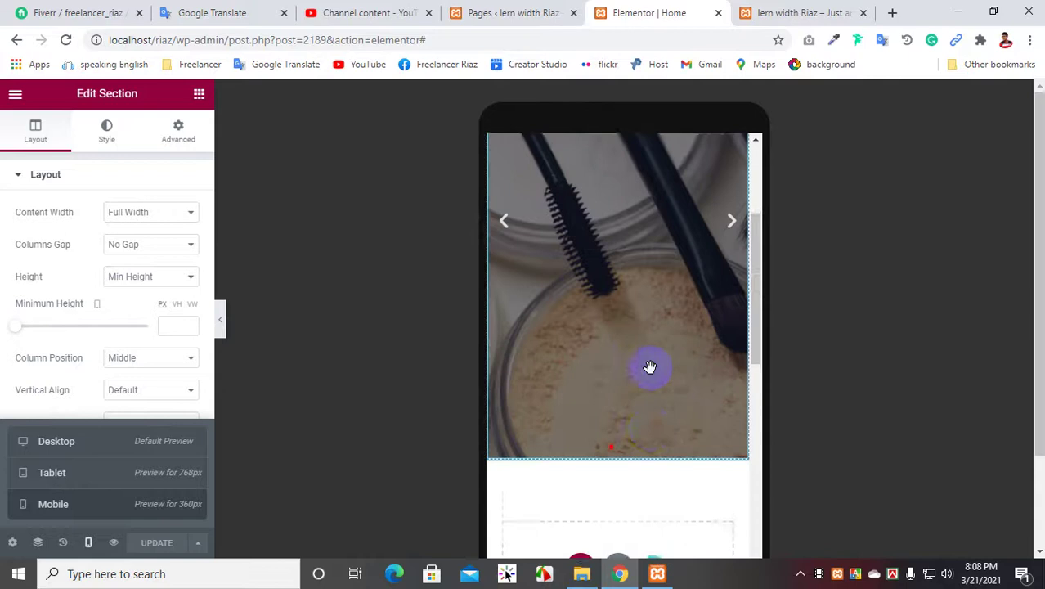
{"action": "scroll", "coordinate": [651, 367], "scroll_direction": "up", "scroll_amount": 2}
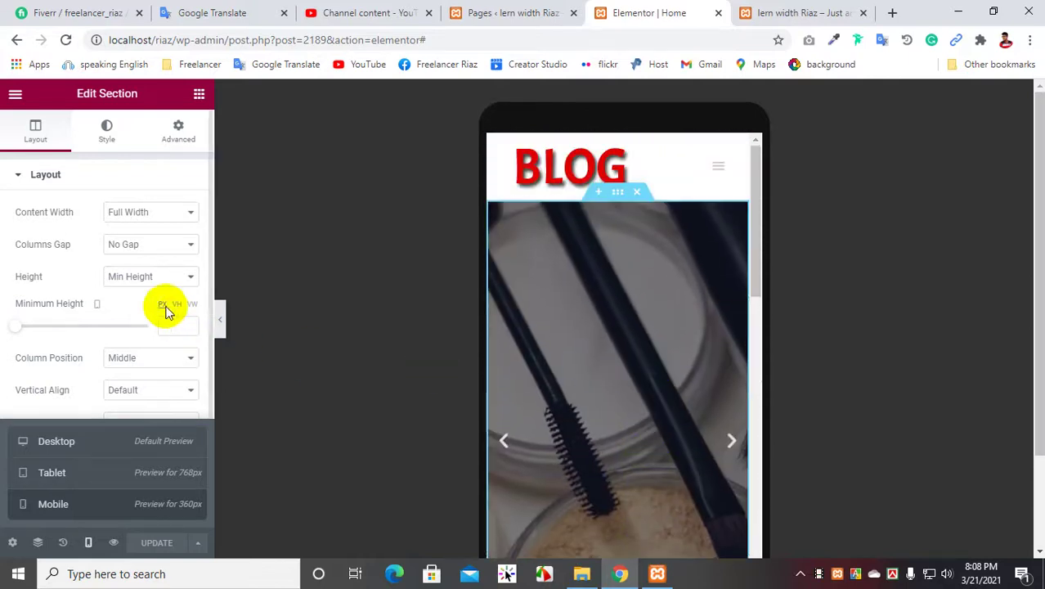
Step: Set the slider section's minimum height for mobile to 400 px
{"action": "left_click", "coordinate": [132, 282]}
{"action": "left_click", "coordinate": [132, 282]}
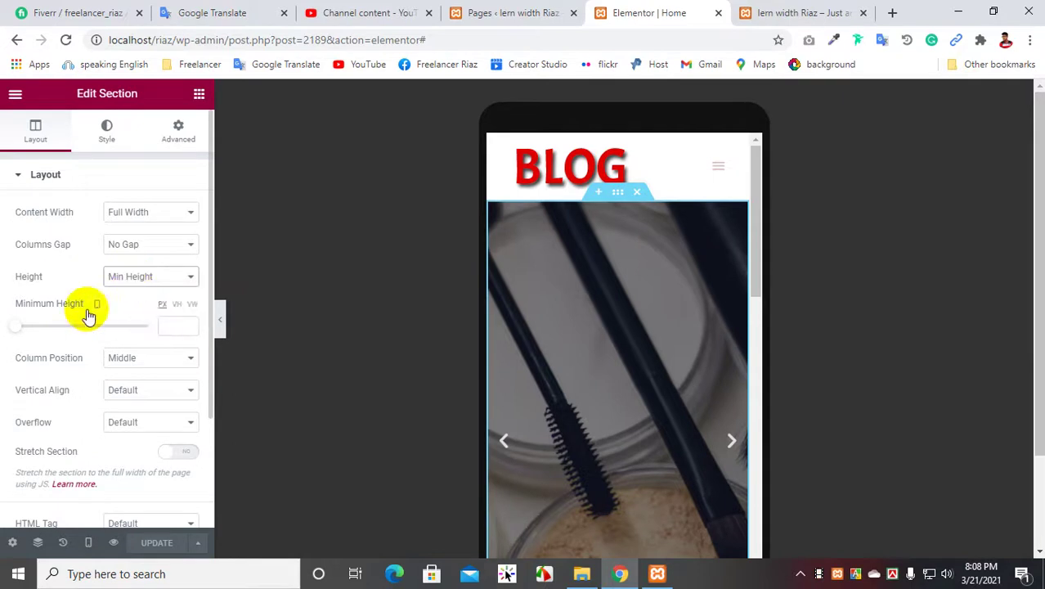
{"action": "left_click_drag", "start_coordinate": [21, 337], "coordinate": [50, 331]}
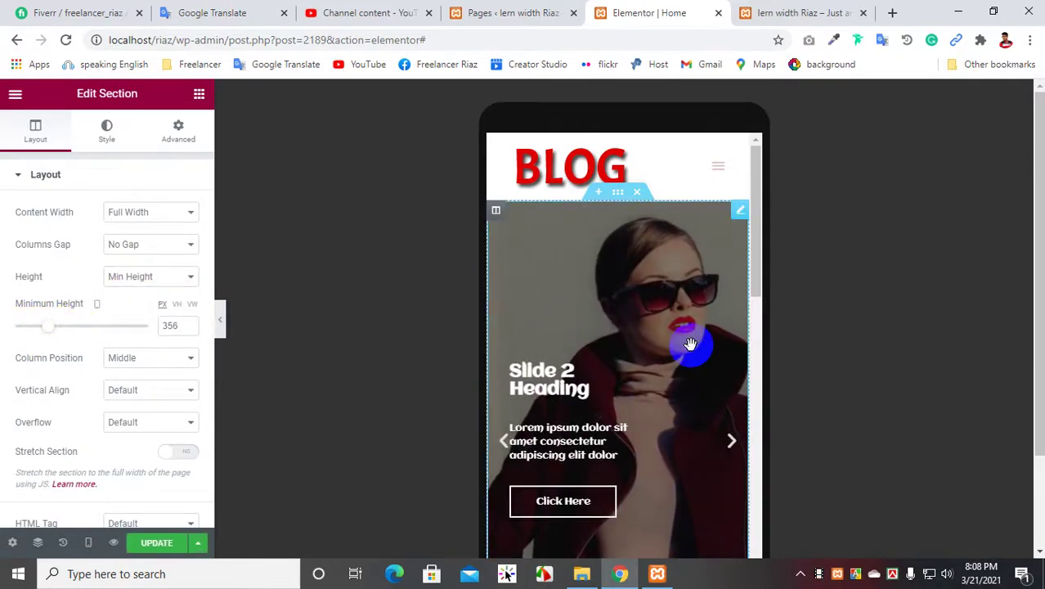
{"action": "scroll", "coordinate": [691, 344], "scroll_direction": "down", "scroll_amount": 3}
{"action": "scroll", "coordinate": [691, 345], "scroll_direction": "up", "scroll_amount": 3}
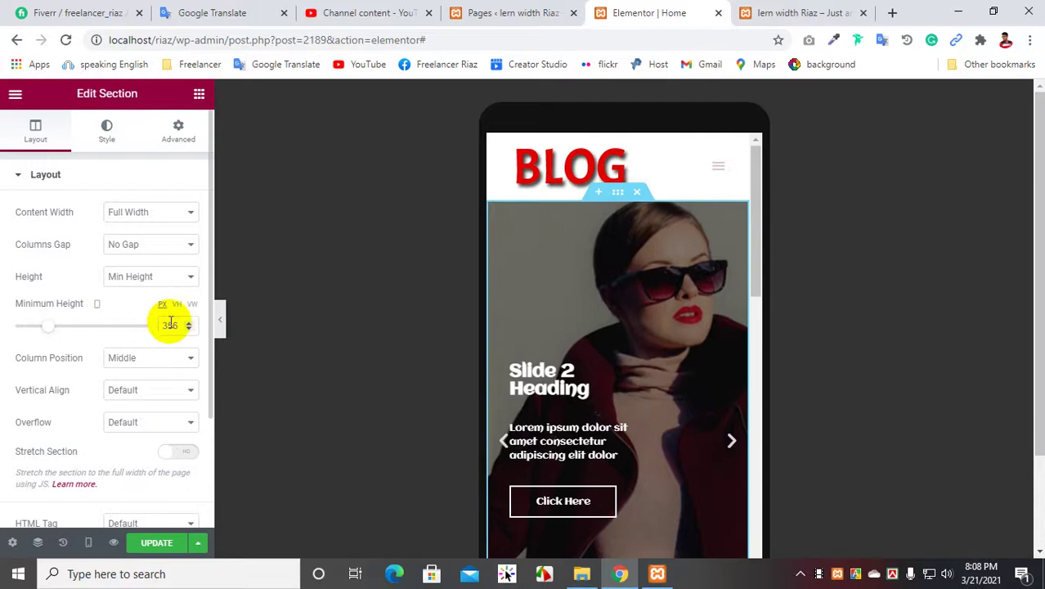
{"action": "left_click_drag", "start_coordinate": [177, 325], "coordinate": [137, 329]}
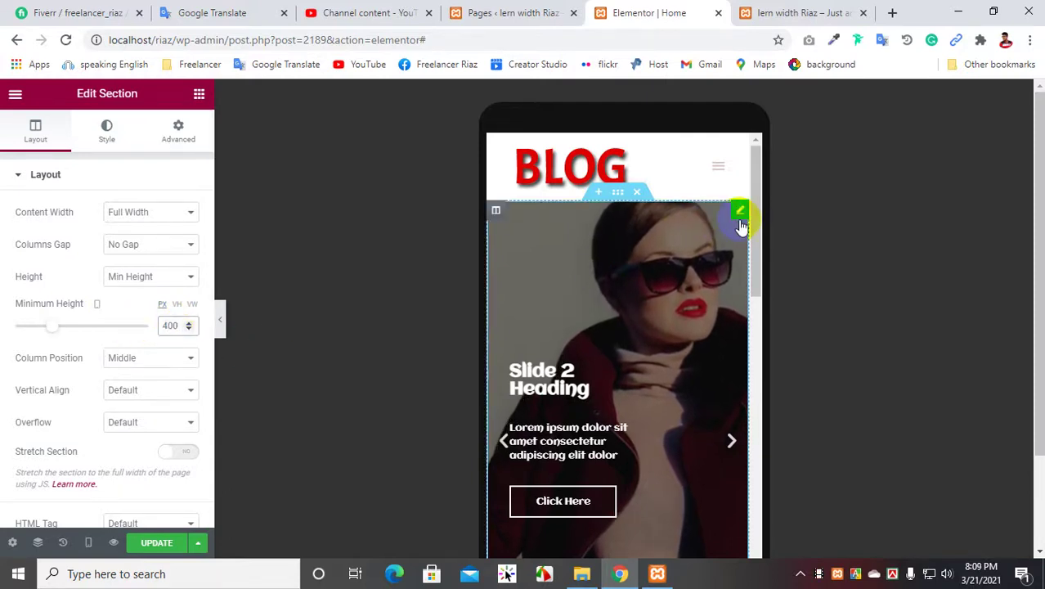
Step: Set the Slides widget's mobile height to 400 px and update the page
{"action": "left_click", "coordinate": [740, 213]}
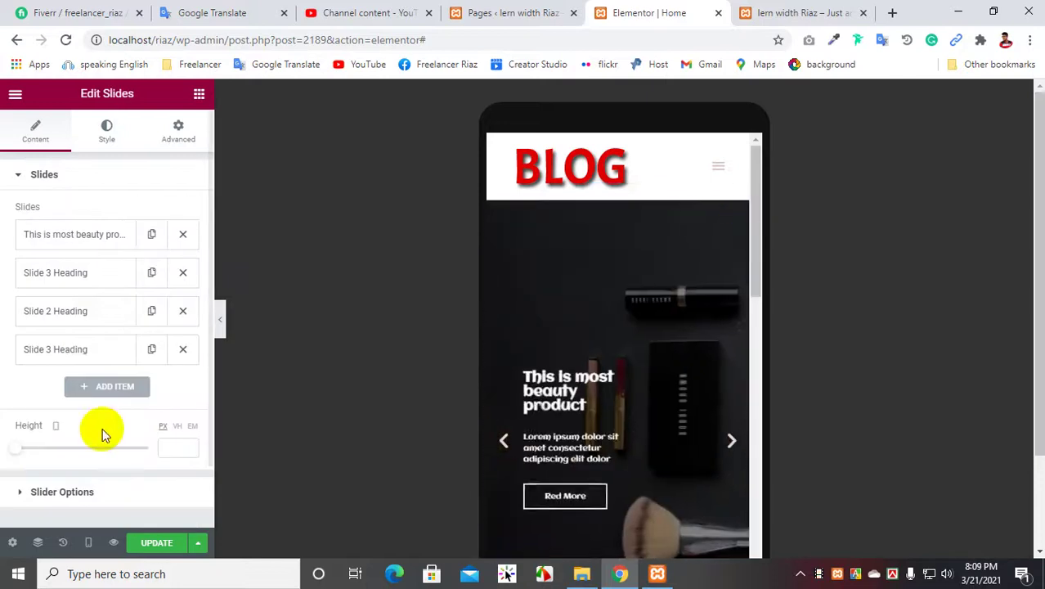
{"action": "left_click", "coordinate": [176, 448]}
{"action": "type", "text": "400"}
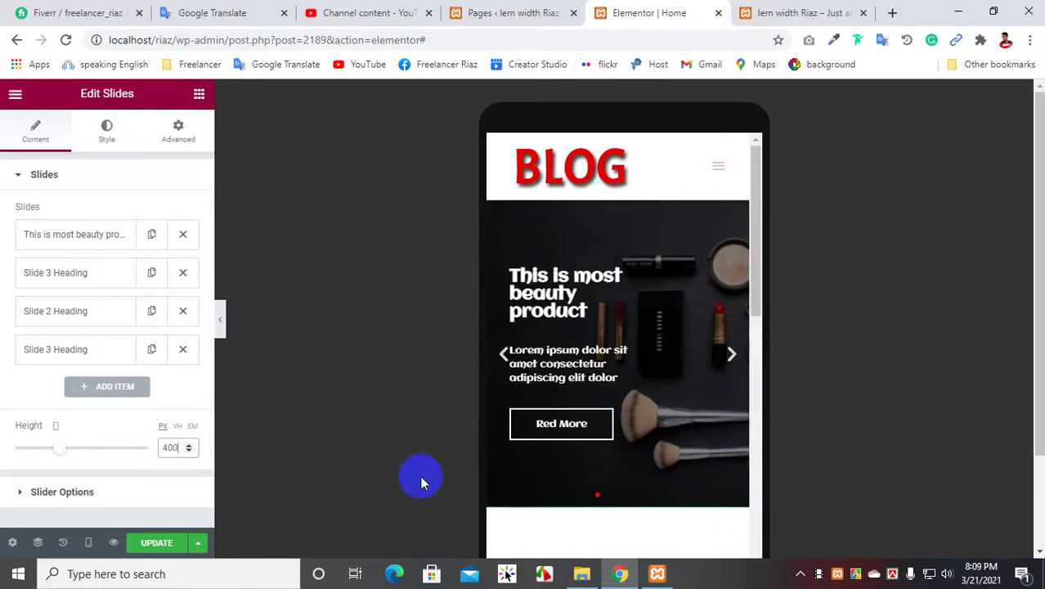
{"action": "left_click", "coordinate": [162, 544]}
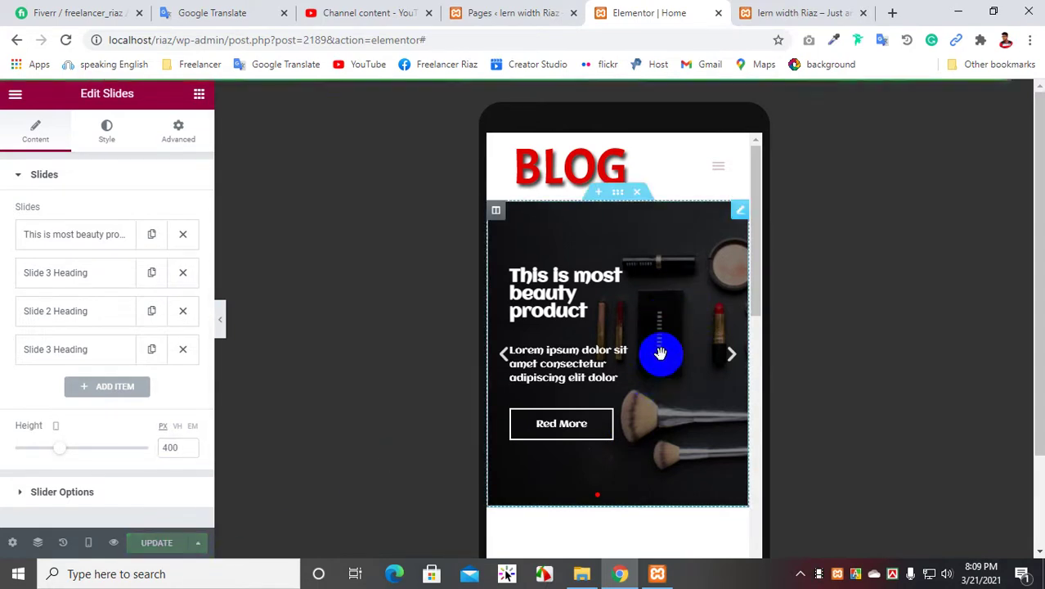
Step: Switch to the tablet preview and check the slider between the header and the content below it
{"action": "left_click", "coordinate": [88, 542]}
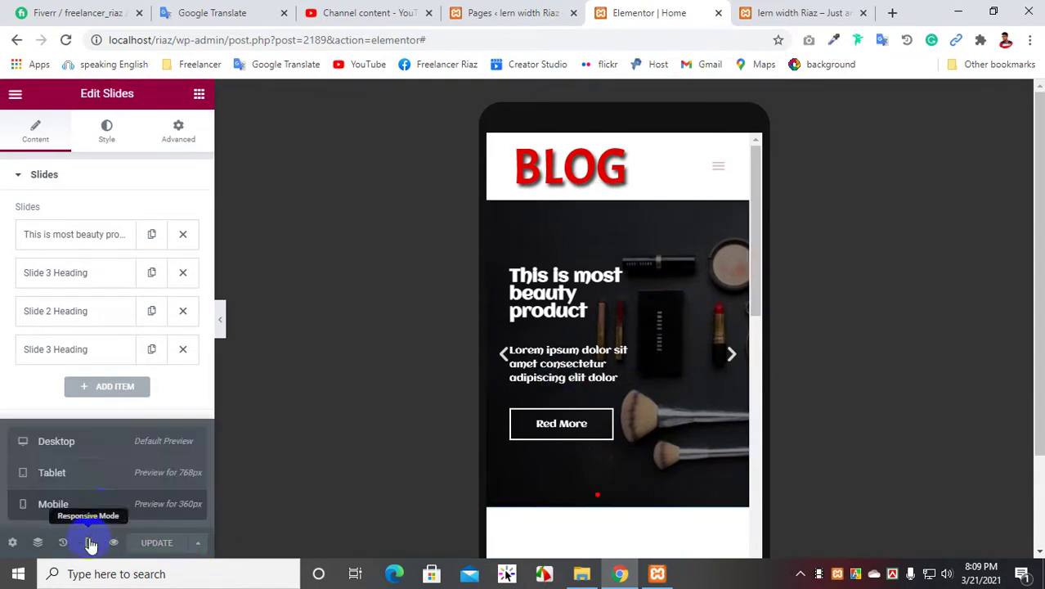
{"action": "left_click", "coordinate": [98, 482]}
{"action": "scroll", "coordinate": [723, 401], "scroll_direction": "down", "scroll_amount": 1}
{"action": "scroll", "coordinate": [724, 400], "scroll_direction": "up", "scroll_amount": 1}
{"action": "scroll", "coordinate": [724, 400], "scroll_direction": "down", "scroll_amount": 2}
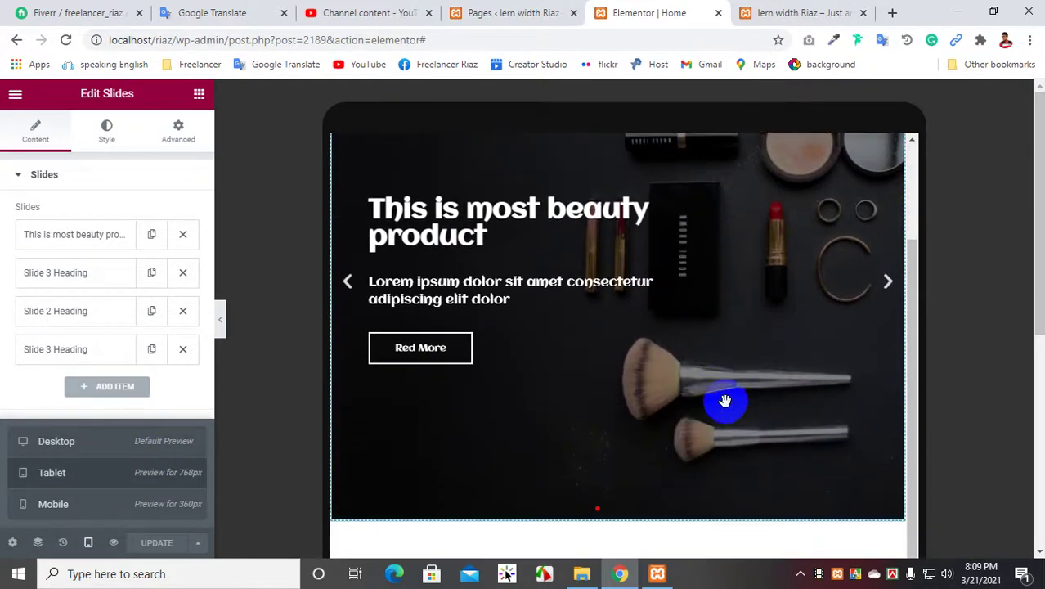
{"action": "scroll", "coordinate": [727, 399], "scroll_direction": "up", "scroll_amount": 2}
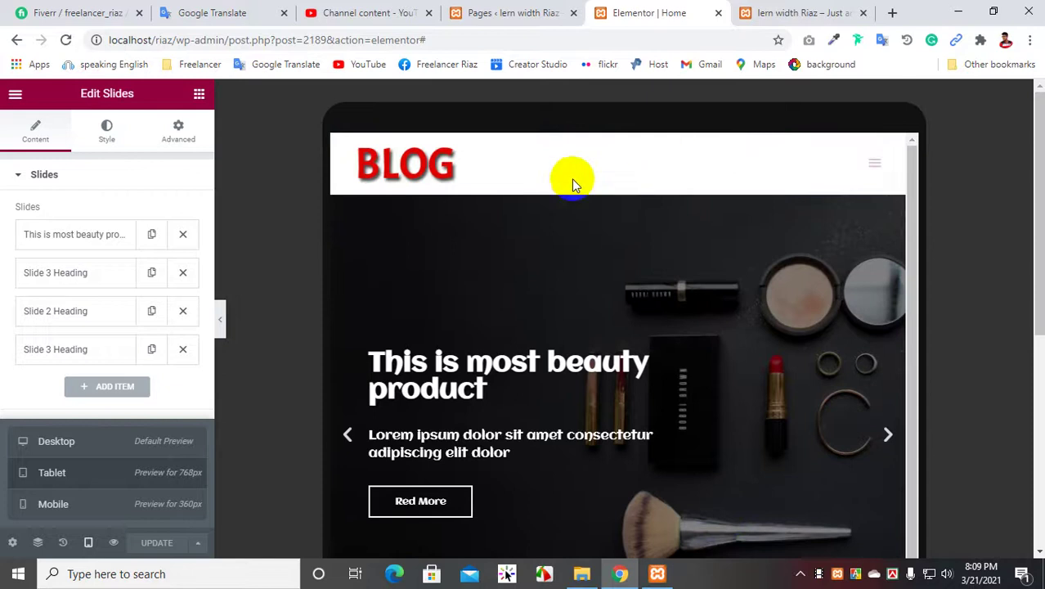
Step: Switch back to the desktop preview and check the slider down to the empty section beneath it
{"action": "left_click", "coordinate": [77, 443]}
{"action": "scroll", "coordinate": [658, 355], "scroll_direction": "down", "scroll_amount": 3}
{"action": "scroll", "coordinate": [660, 355], "scroll_direction": "up", "scroll_amount": 2}
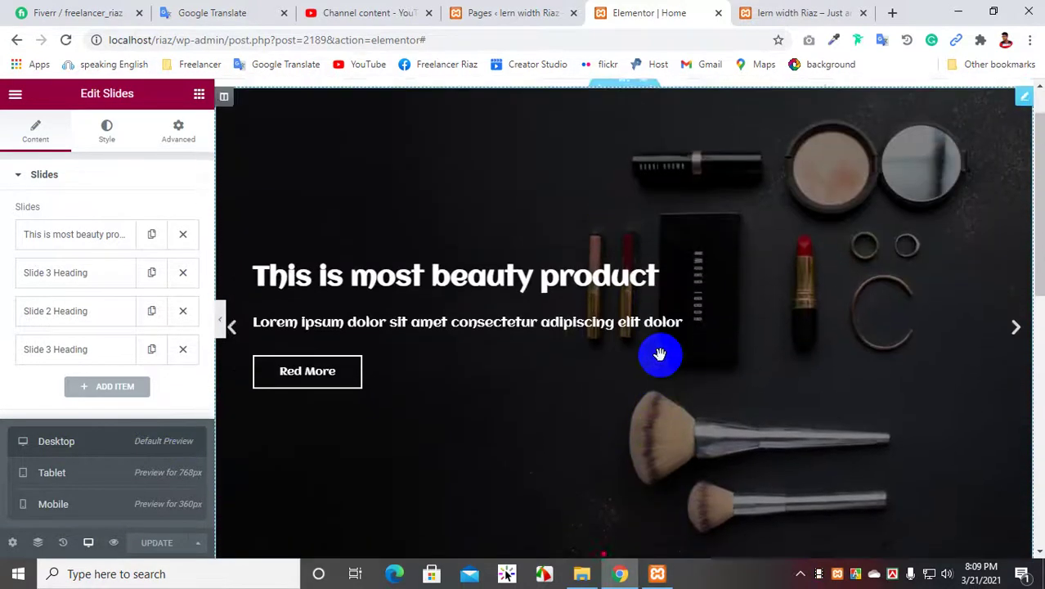
{"action": "scroll", "coordinate": [660, 355], "scroll_direction": "up", "scroll_amount": 1}
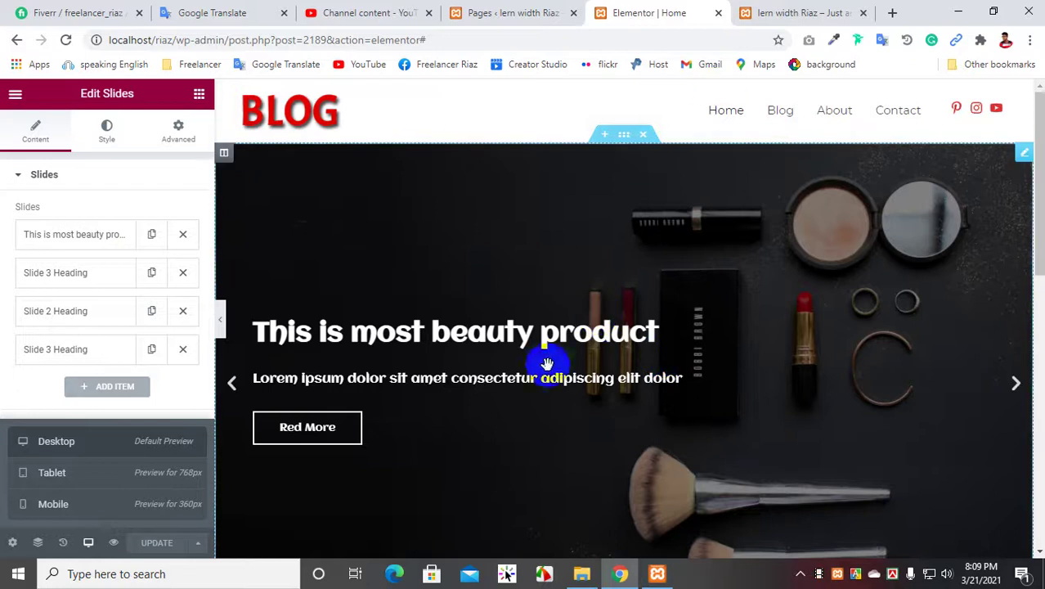
{"action": "scroll", "coordinate": [561, 355], "scroll_direction": "down", "scroll_amount": 5}
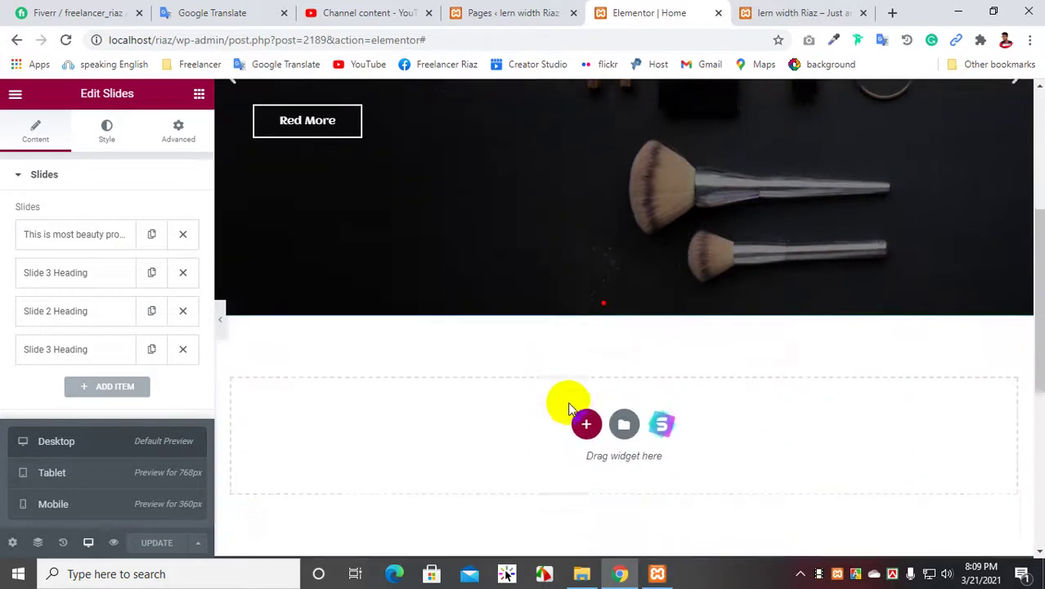
Step: Switch to the live front page, reload it and check the slider from the header to the footer
{"action": "left_click", "coordinate": [773, 13]}
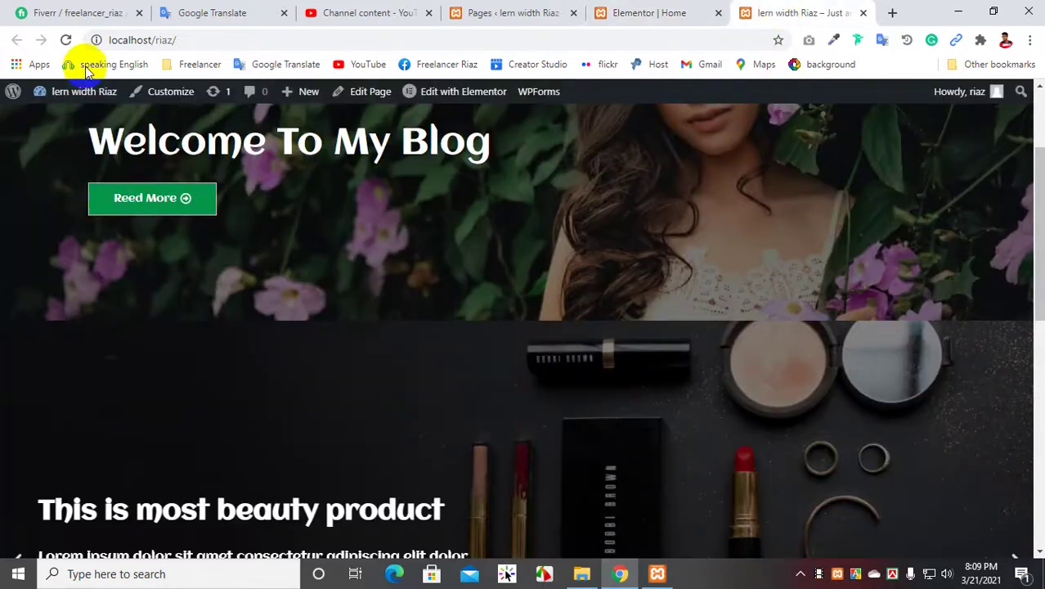
{"action": "left_click", "coordinate": [66, 39]}
{"action": "scroll", "coordinate": [651, 316], "scroll_direction": "down", "scroll_amount": 10}
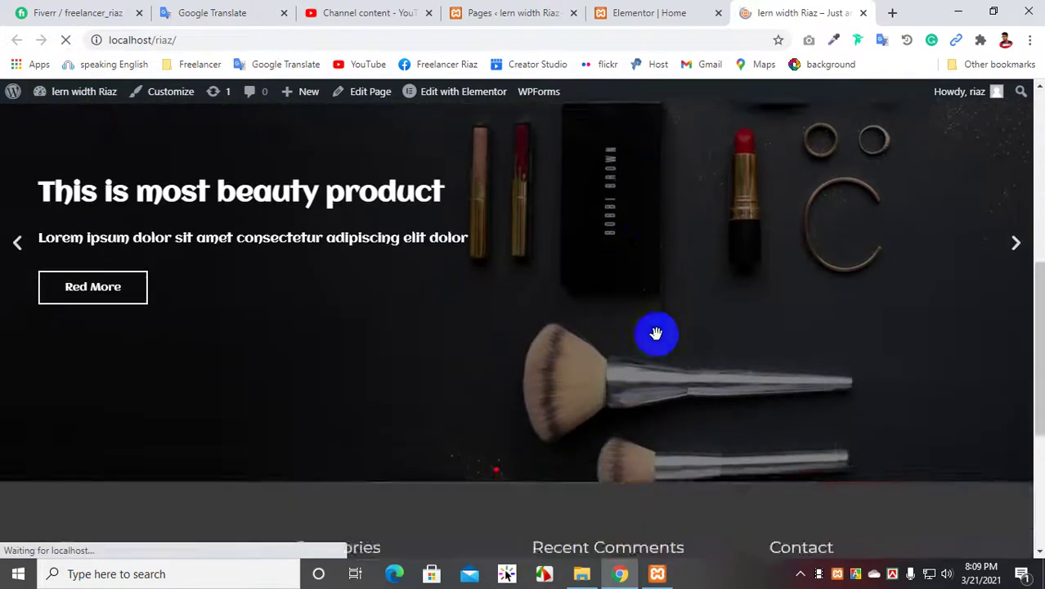
{"action": "scroll", "coordinate": [656, 339], "scroll_direction": "up", "scroll_amount": 10}
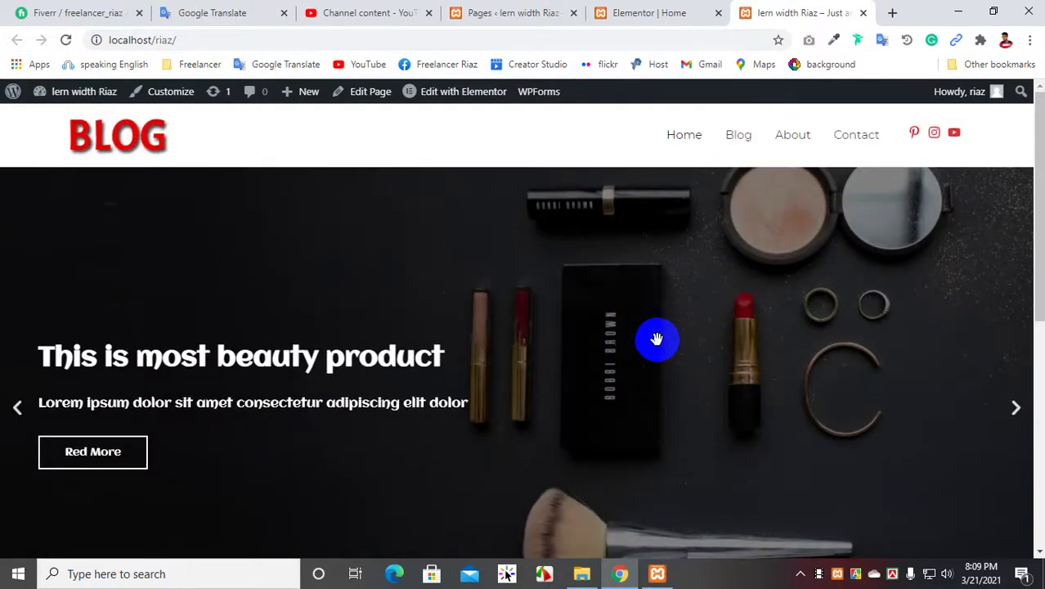
{"action": "scroll", "coordinate": [656, 338], "scroll_direction": "down", "scroll_amount": 1}
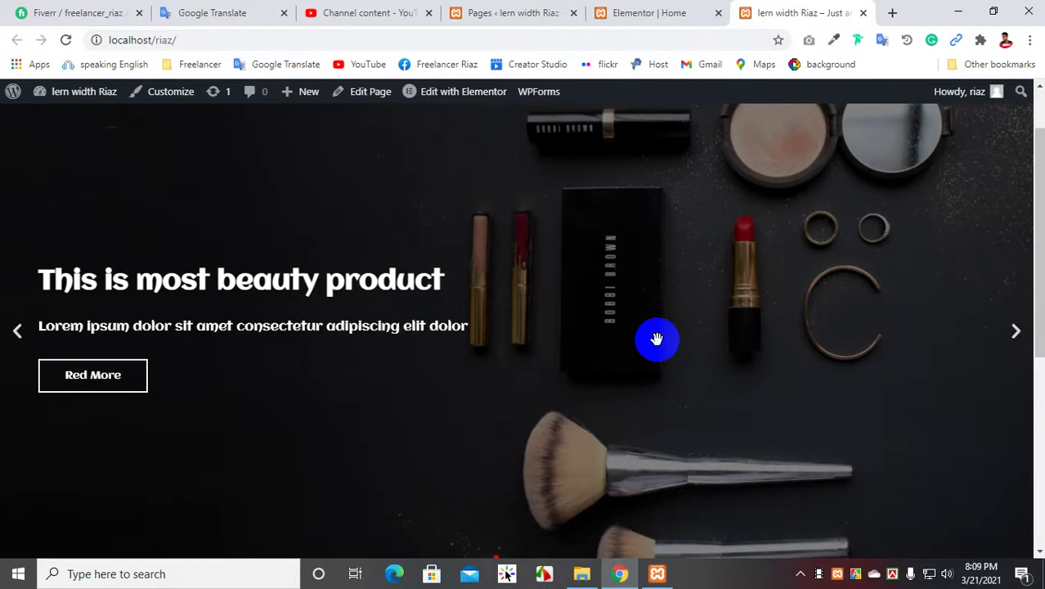